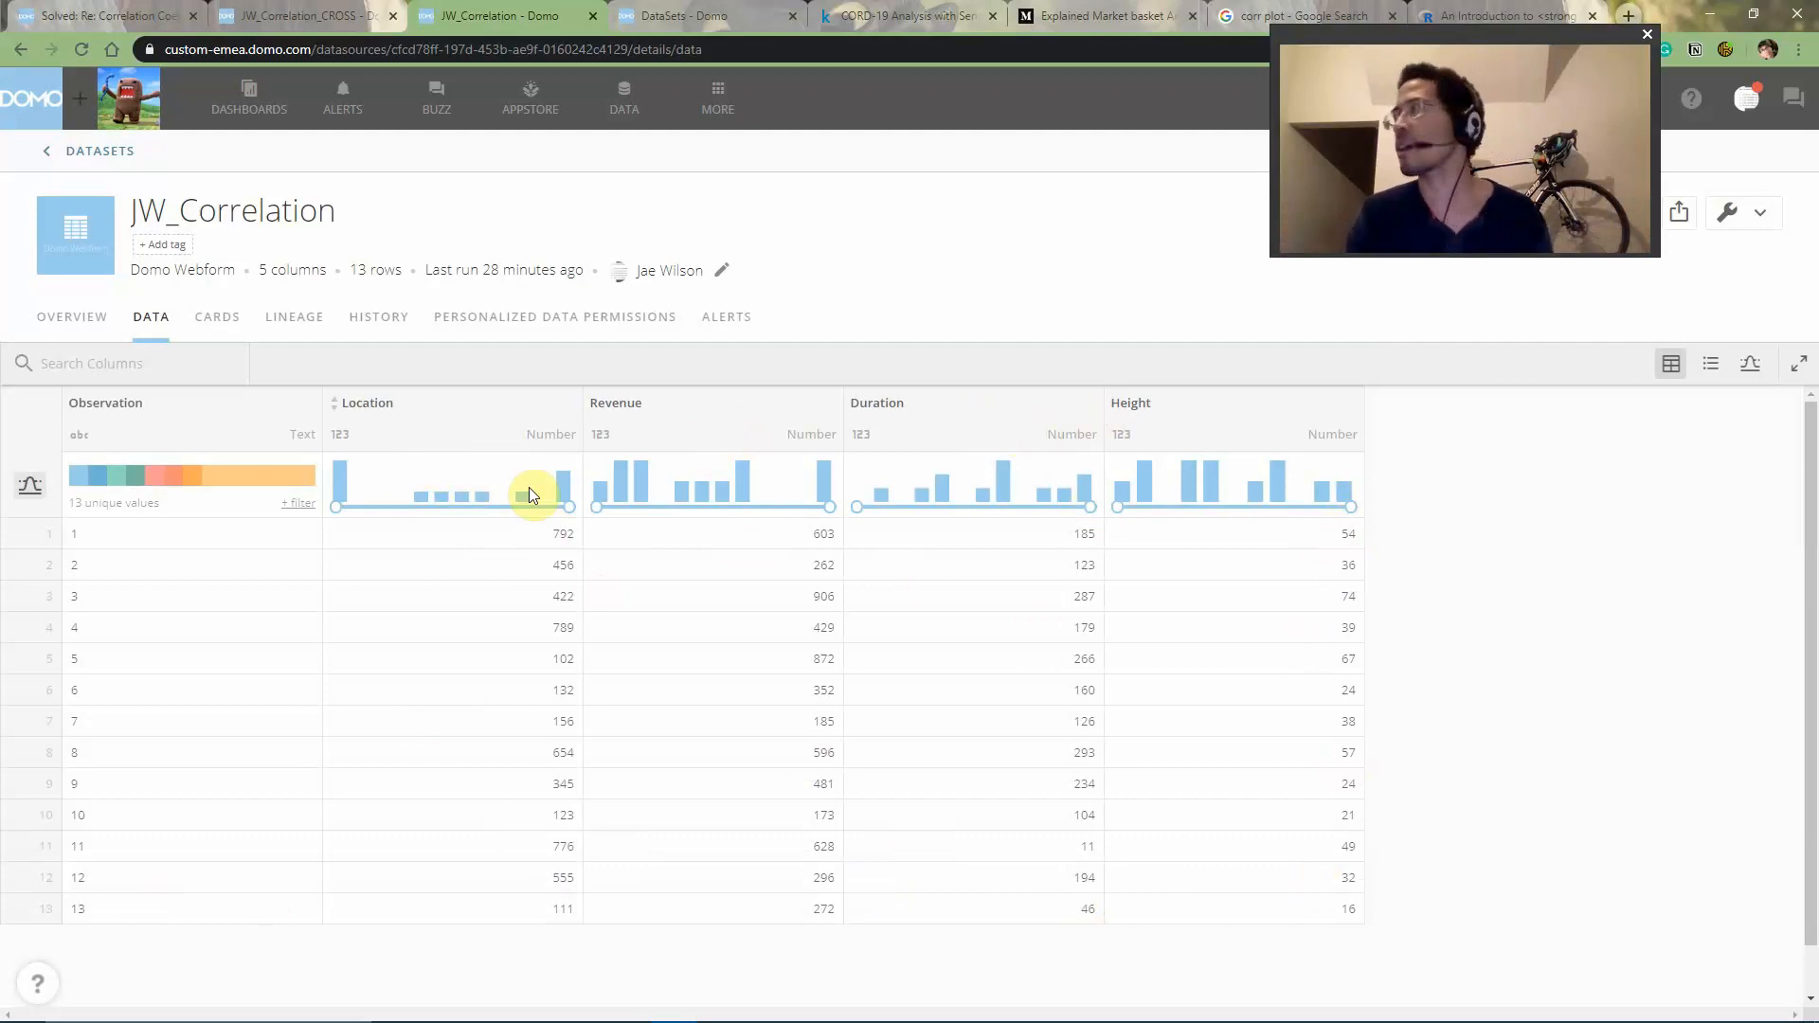
- Examine the corrplot introduction's number-method matrix, marking the cyl row and the mpg and hp columns it is correlated with
click(104, 15)
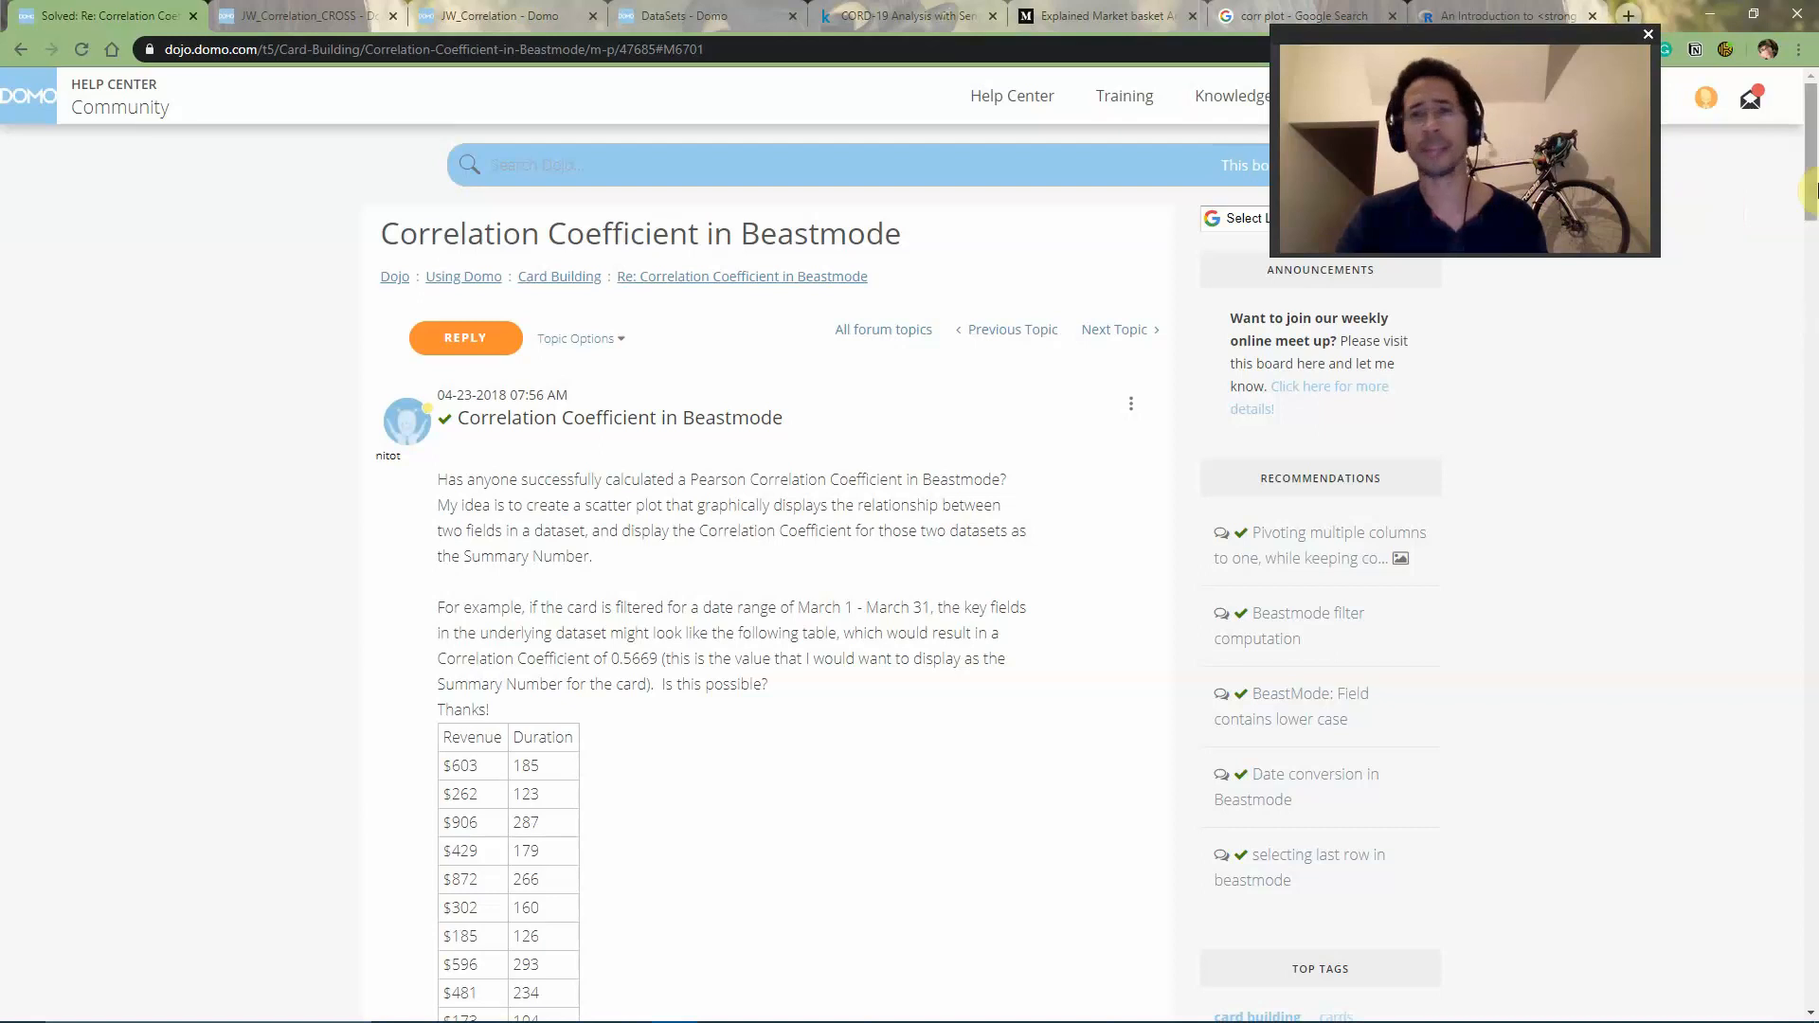
click(1565, 10)
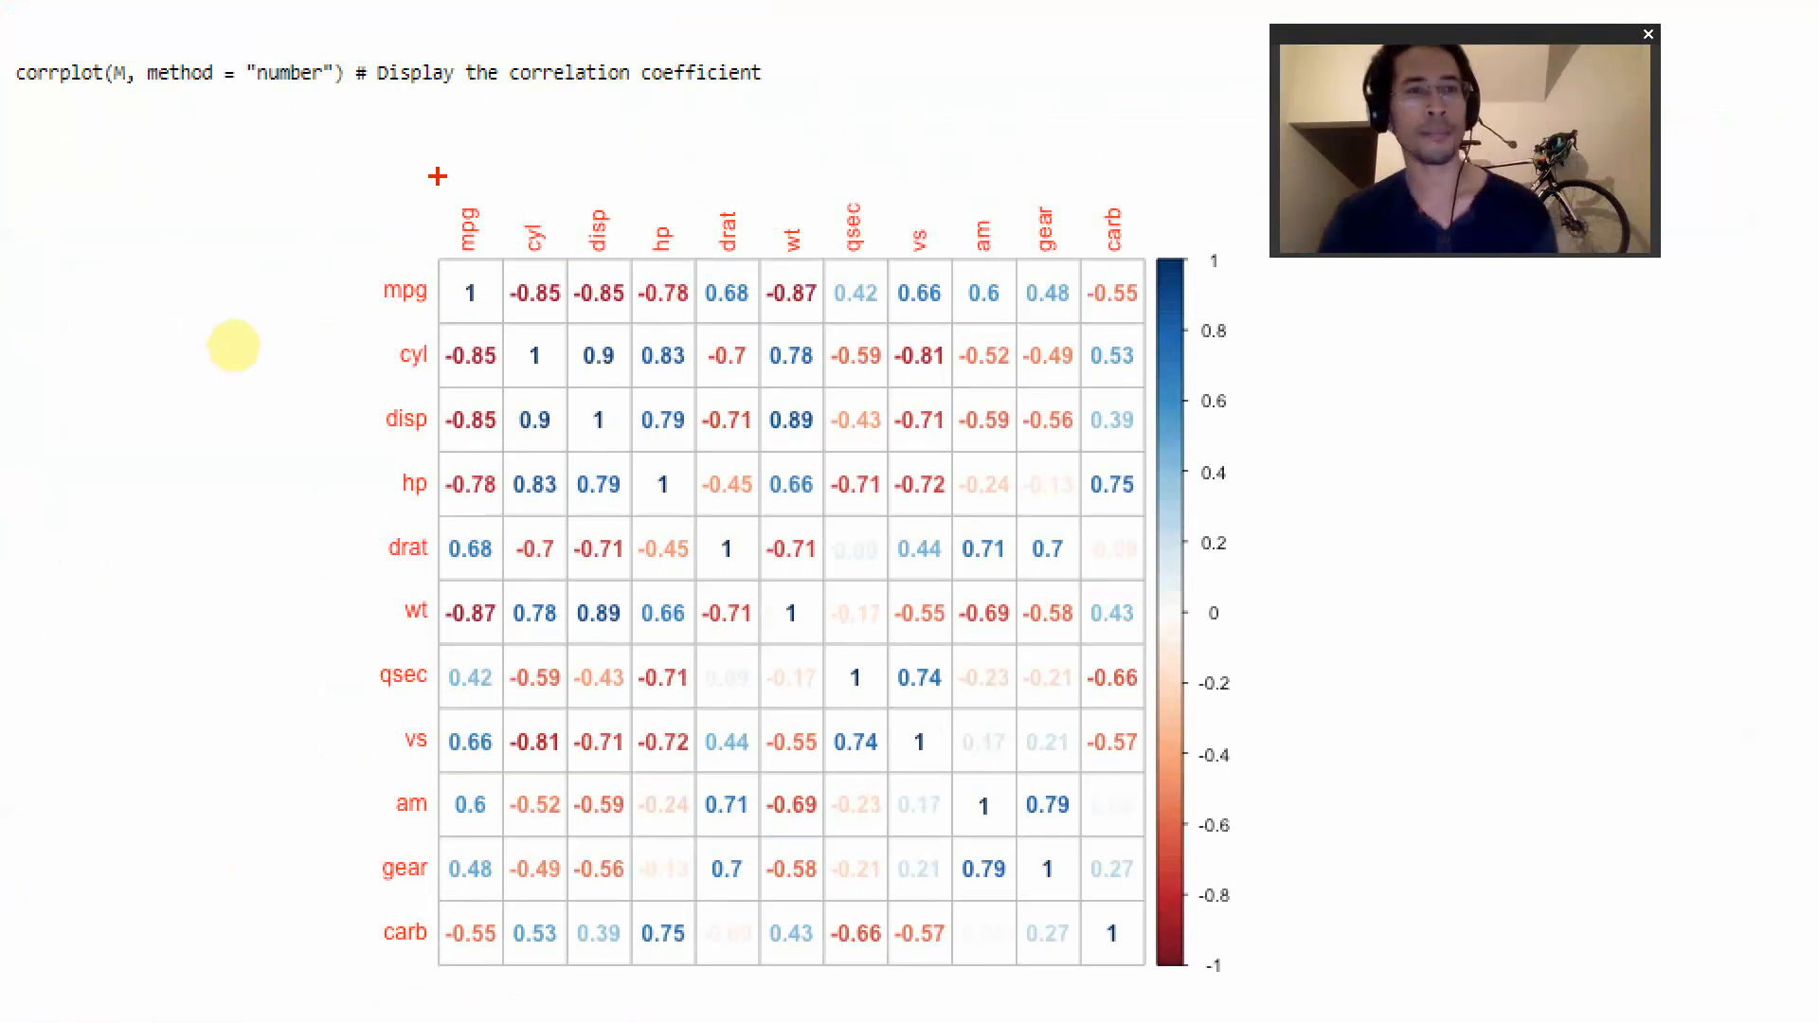
mouse_move(360, 323)
mouse_down()
mouse_move(500, 376)
mouse_move(1243, 402)
mouse_up()
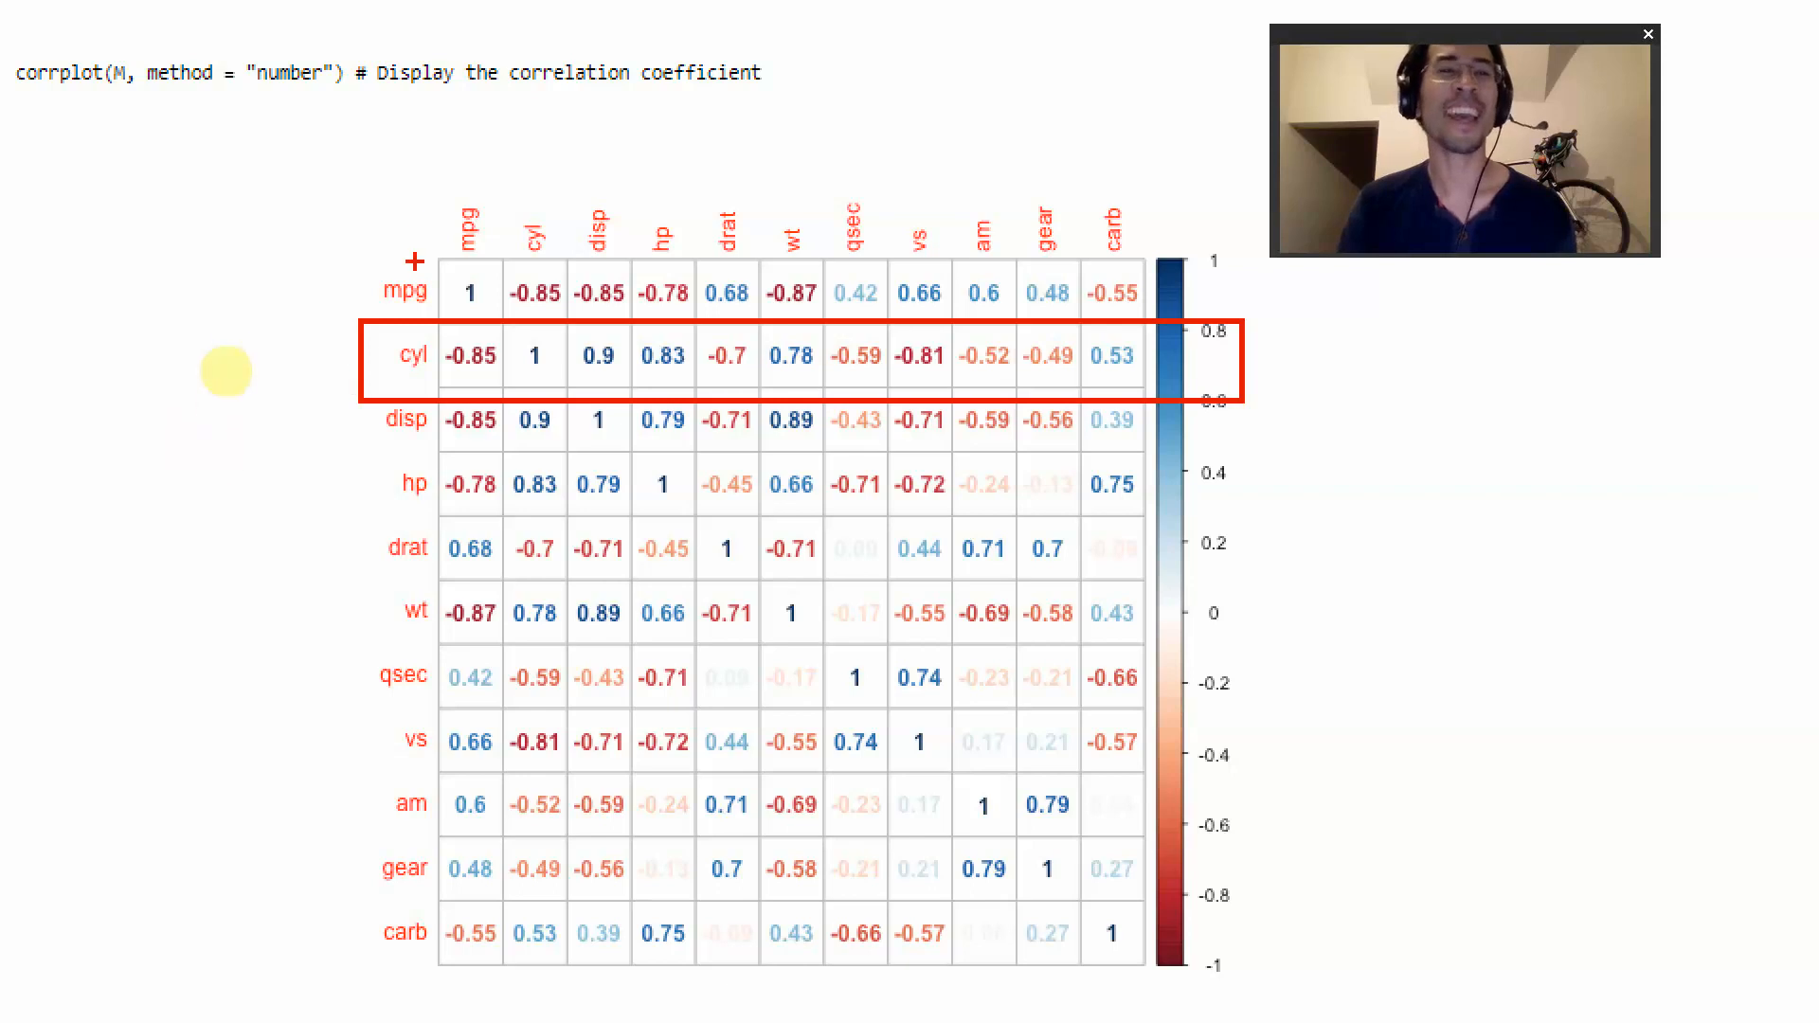
drag(423, 191, 511, 421)
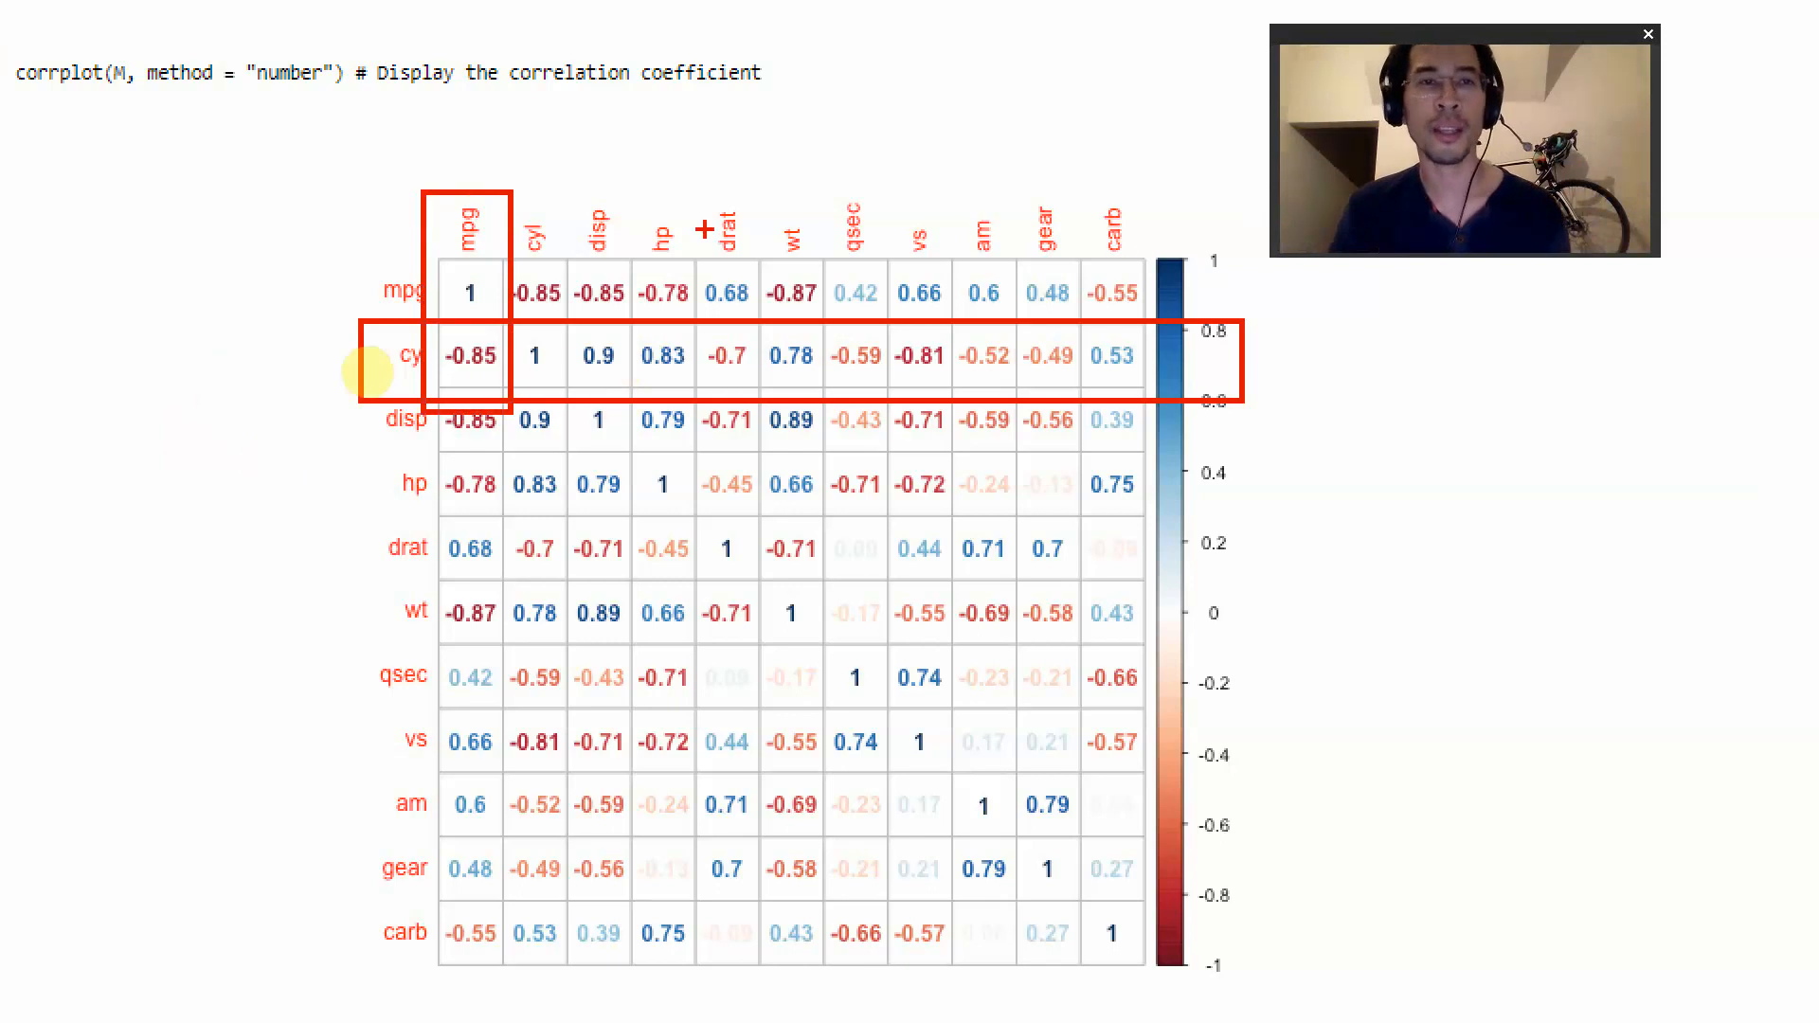
mouse_move(629, 183)
mouse_down()
mouse_move(682, 248)
mouse_move(713, 410)
mouse_up()
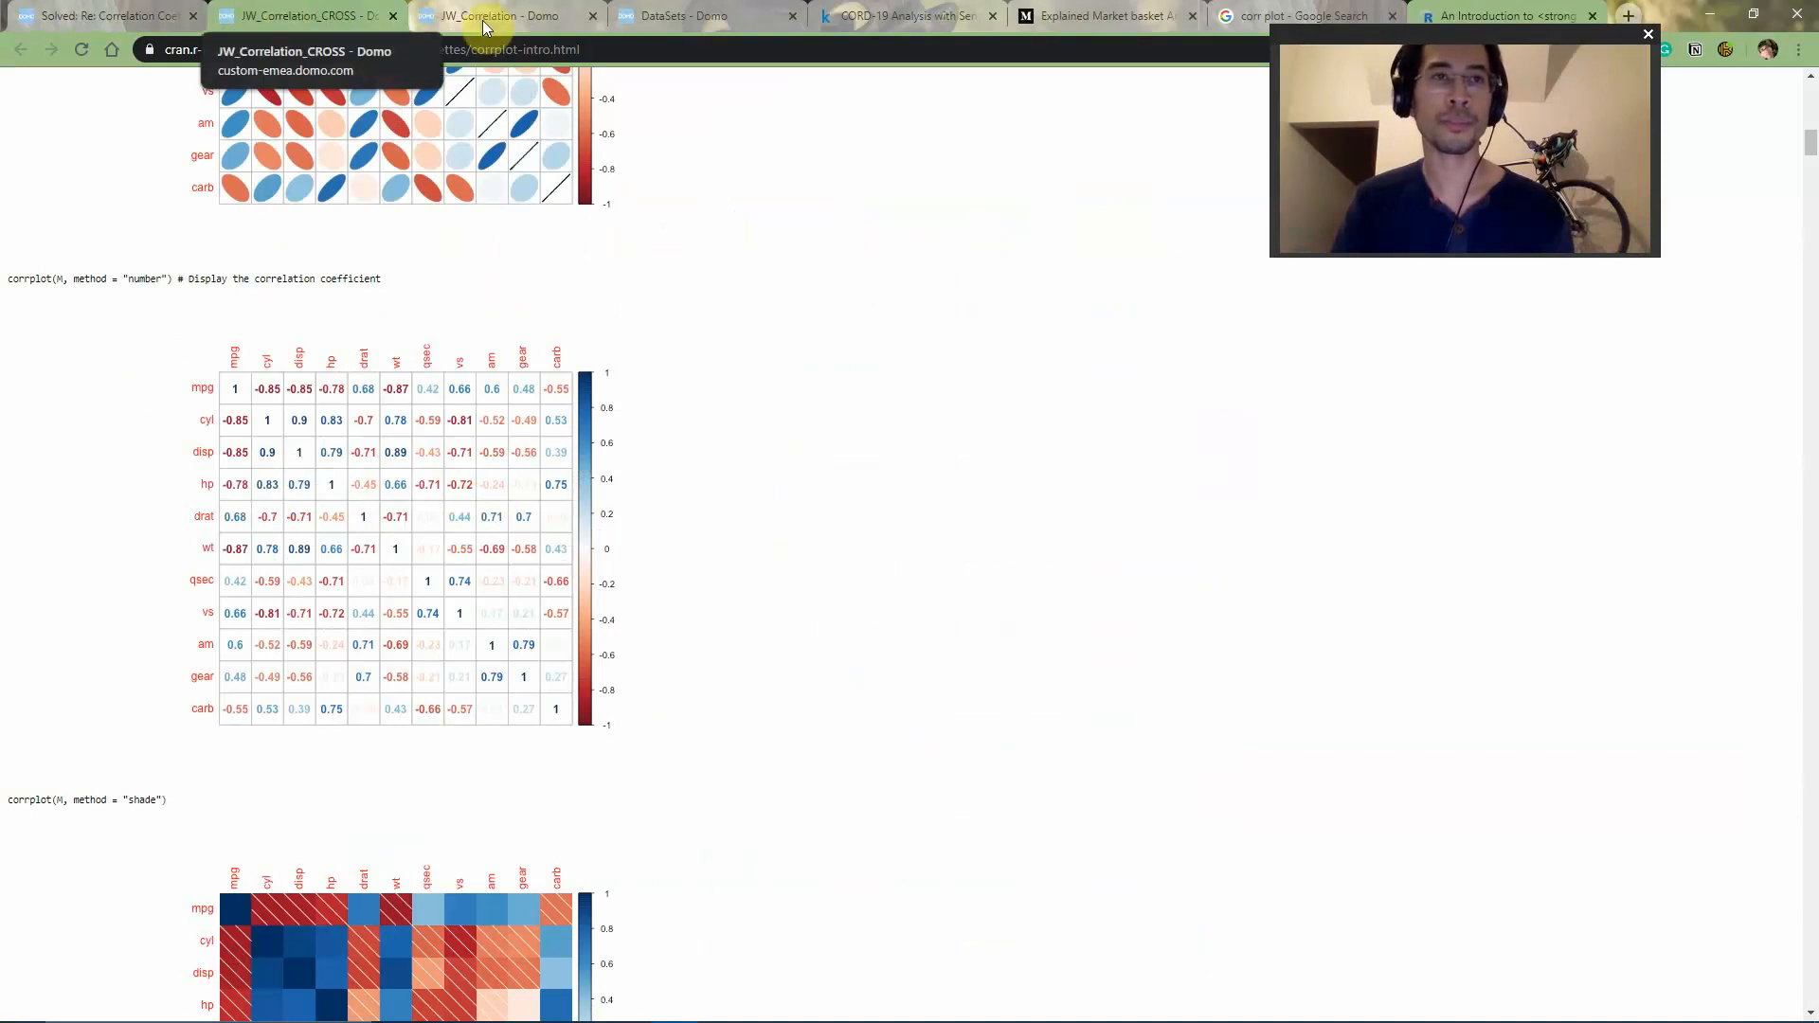
- Read the accepted solution's full correlation formula in the "Correlation Coefficient in Beastmode" forum topic
click(161, 18)
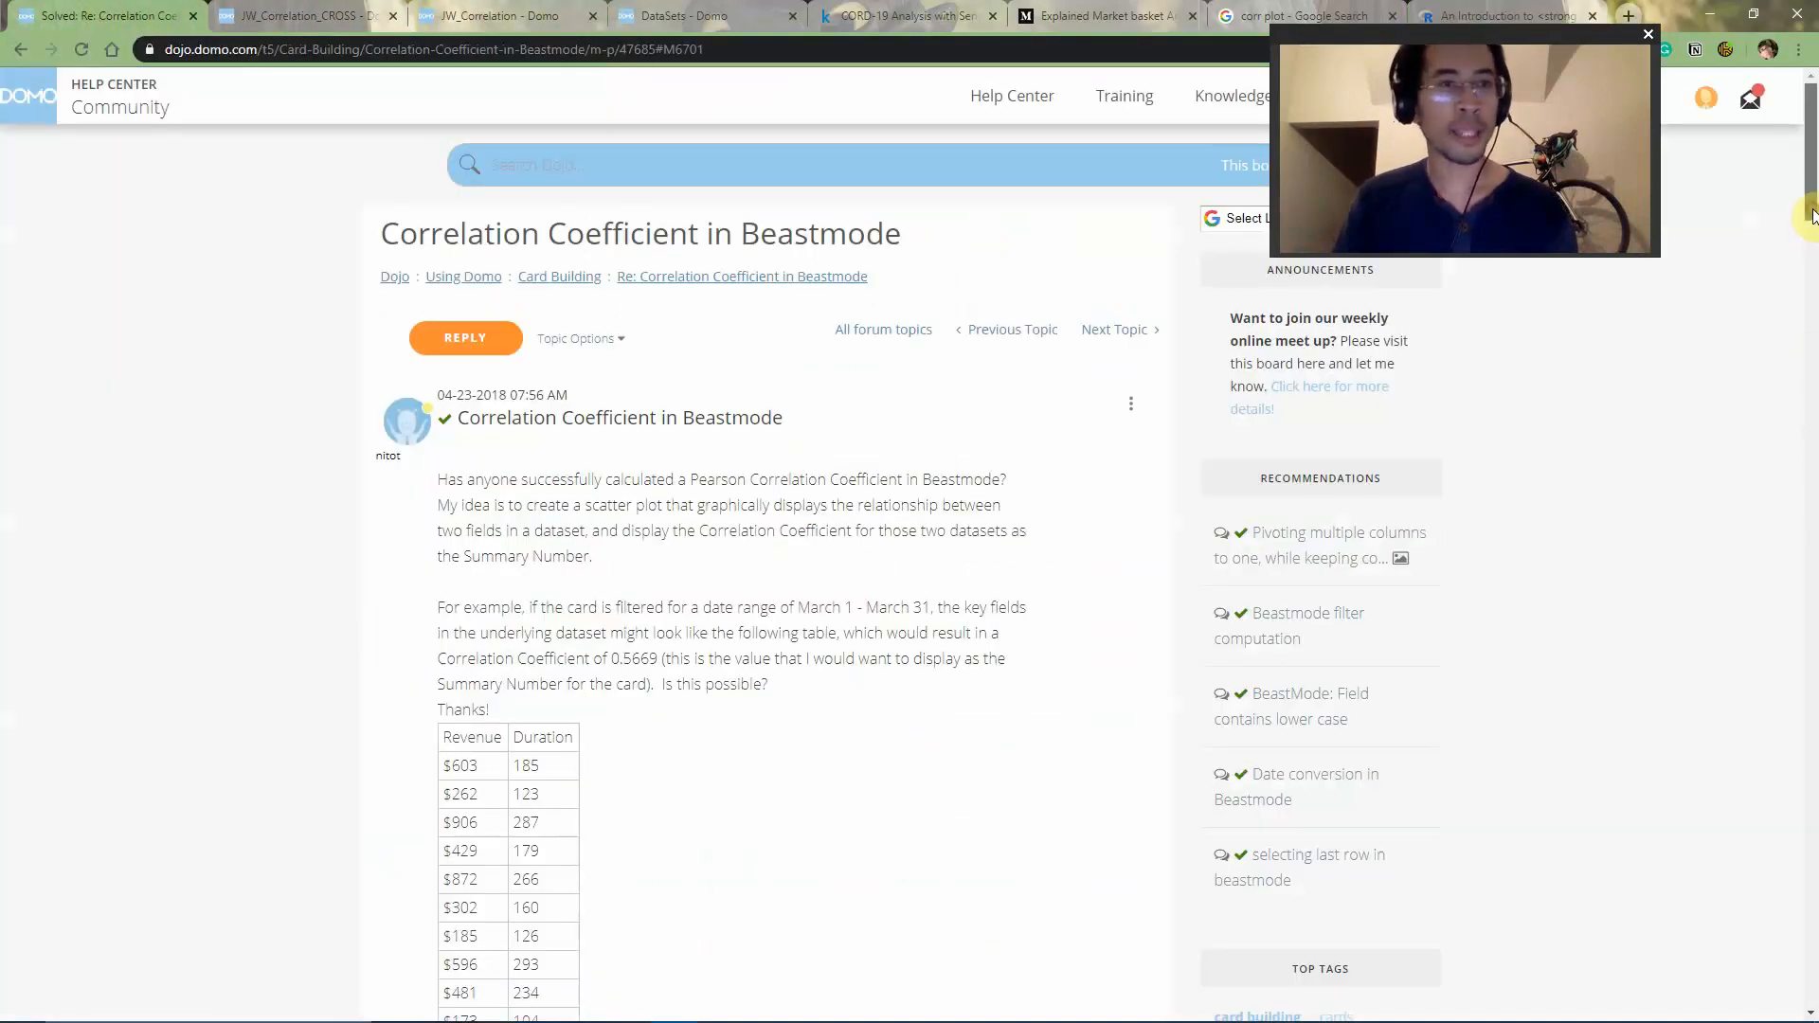
drag(1813, 210, 1814, 239)
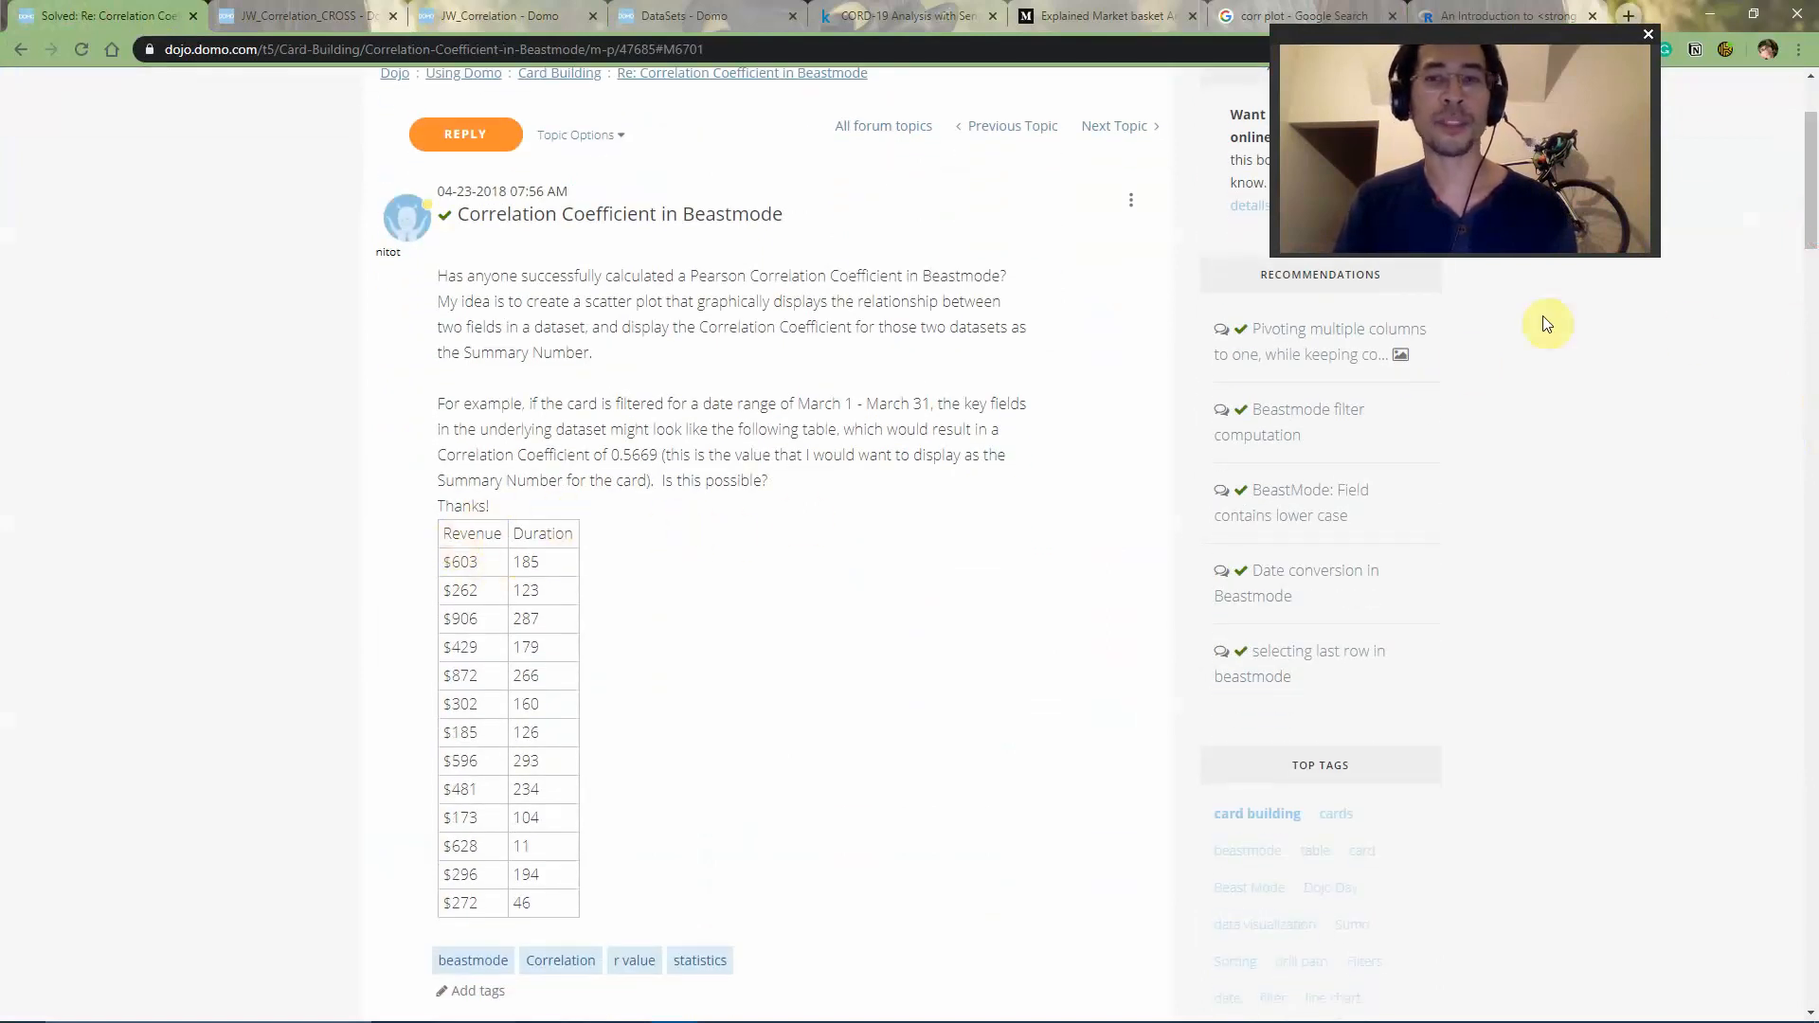
drag(1812, 185, 1794, 311)
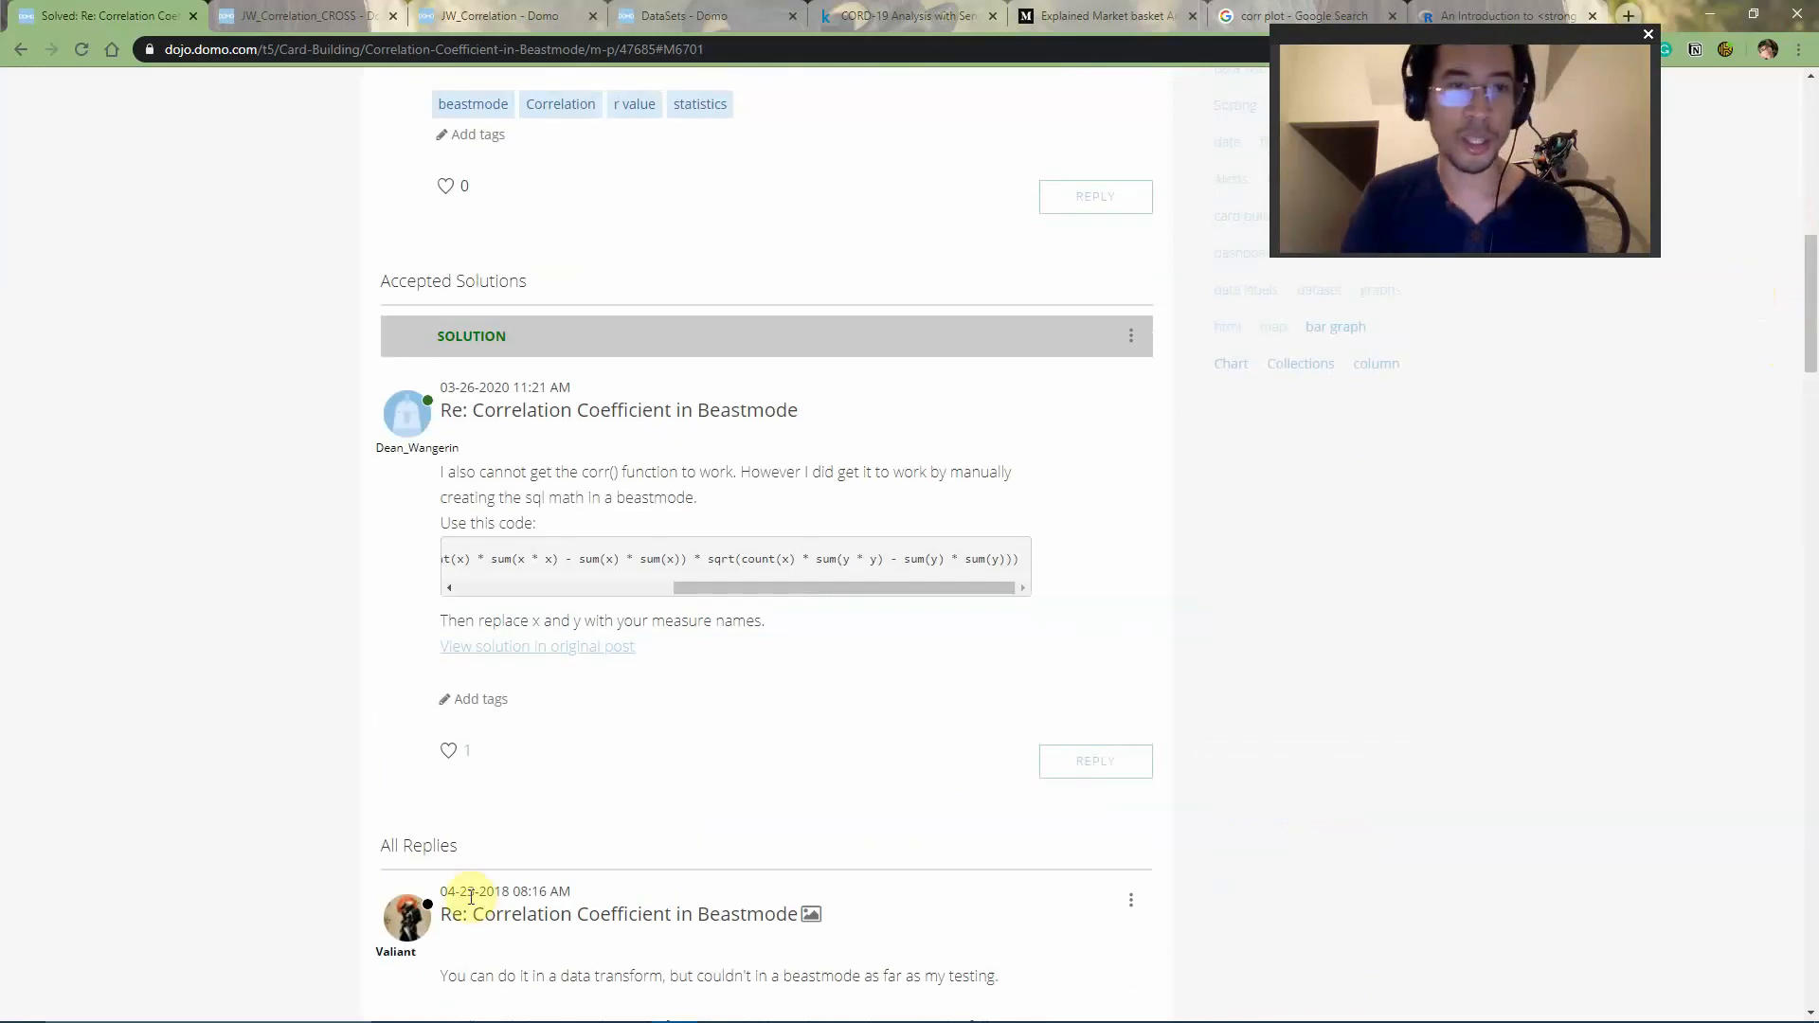
drag(800, 588, 398, 593)
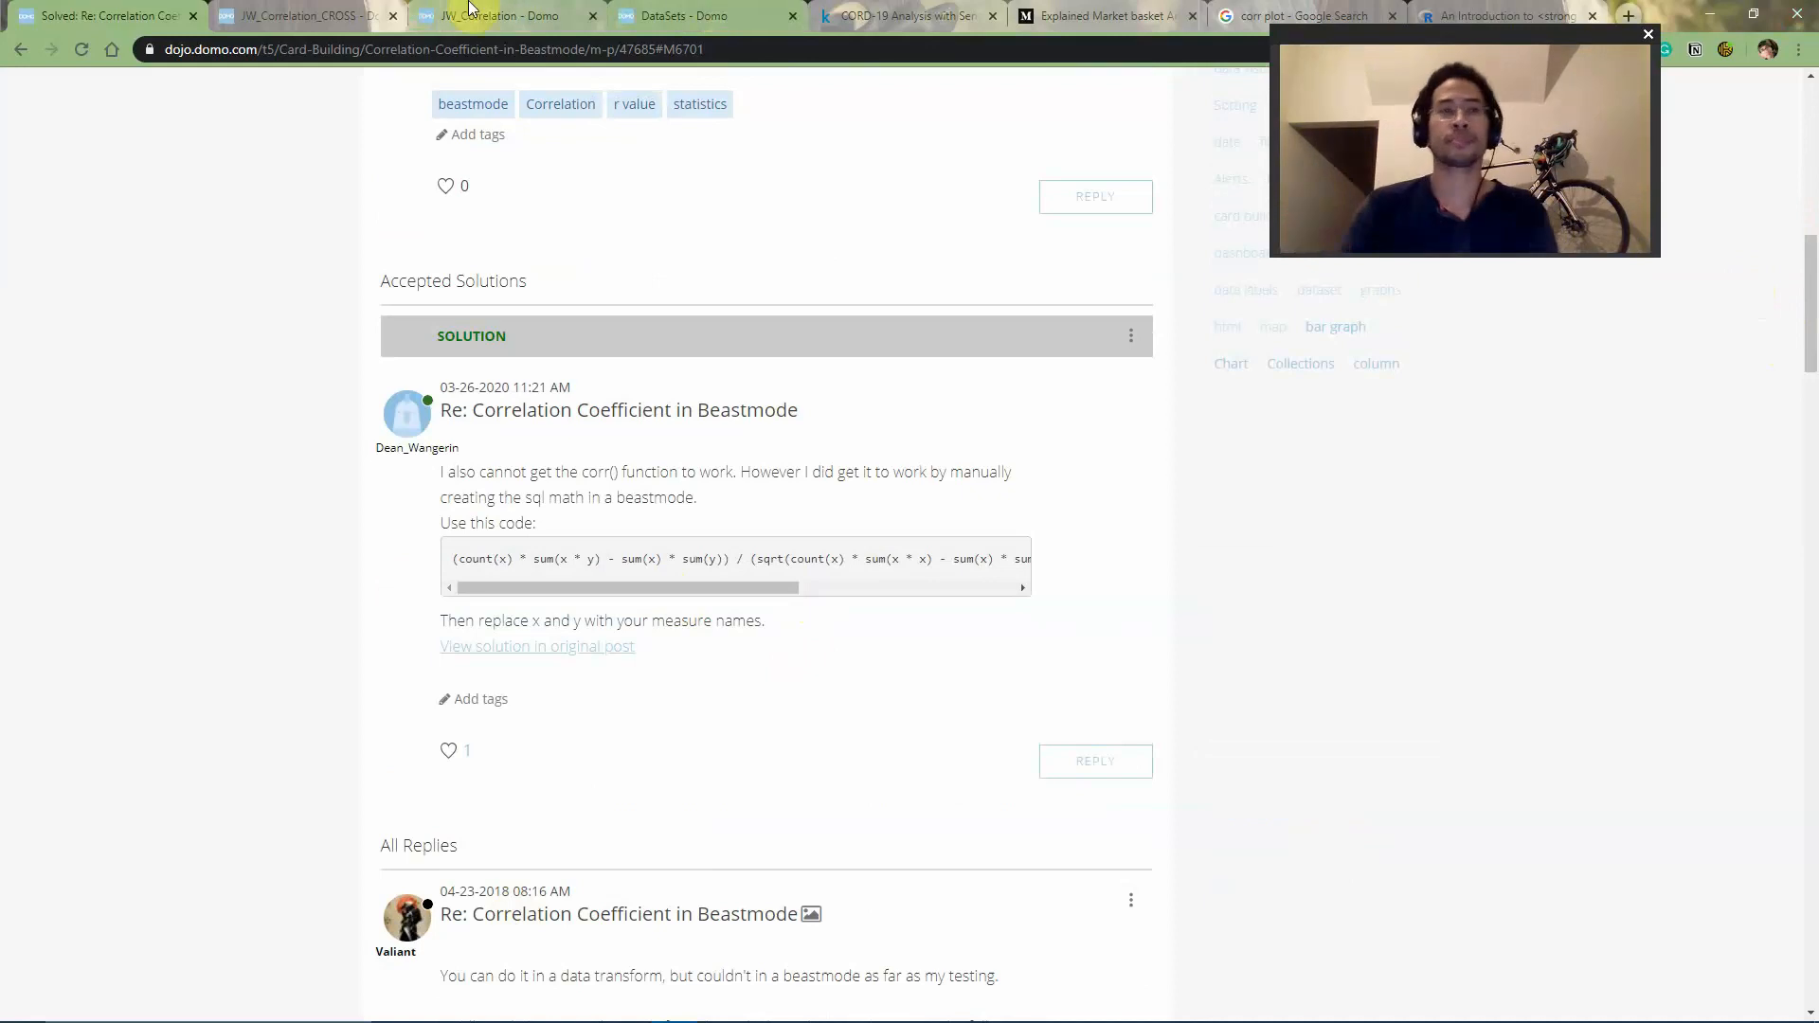
- Compare the JW_Correlation dataset's metric columns with the x and y terms in the forum solution's formula
key(ctrl+Tab)
key(ctrl+Tab)
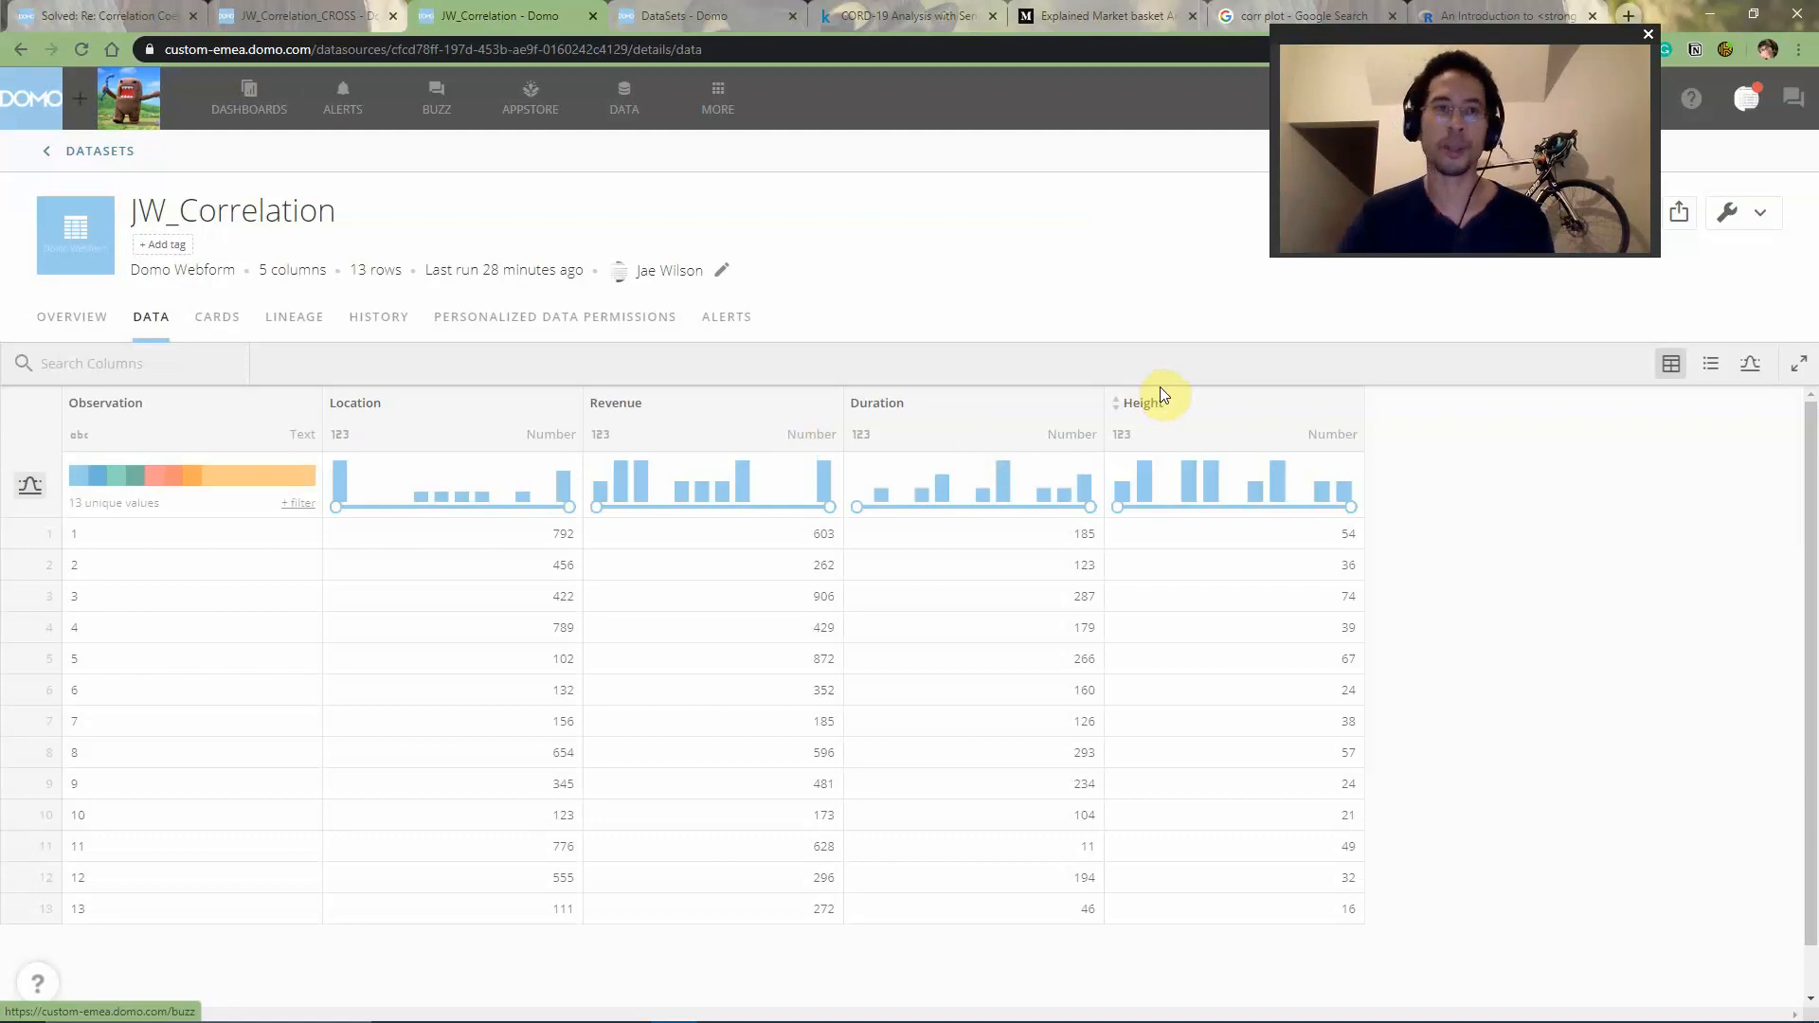
click(142, 15)
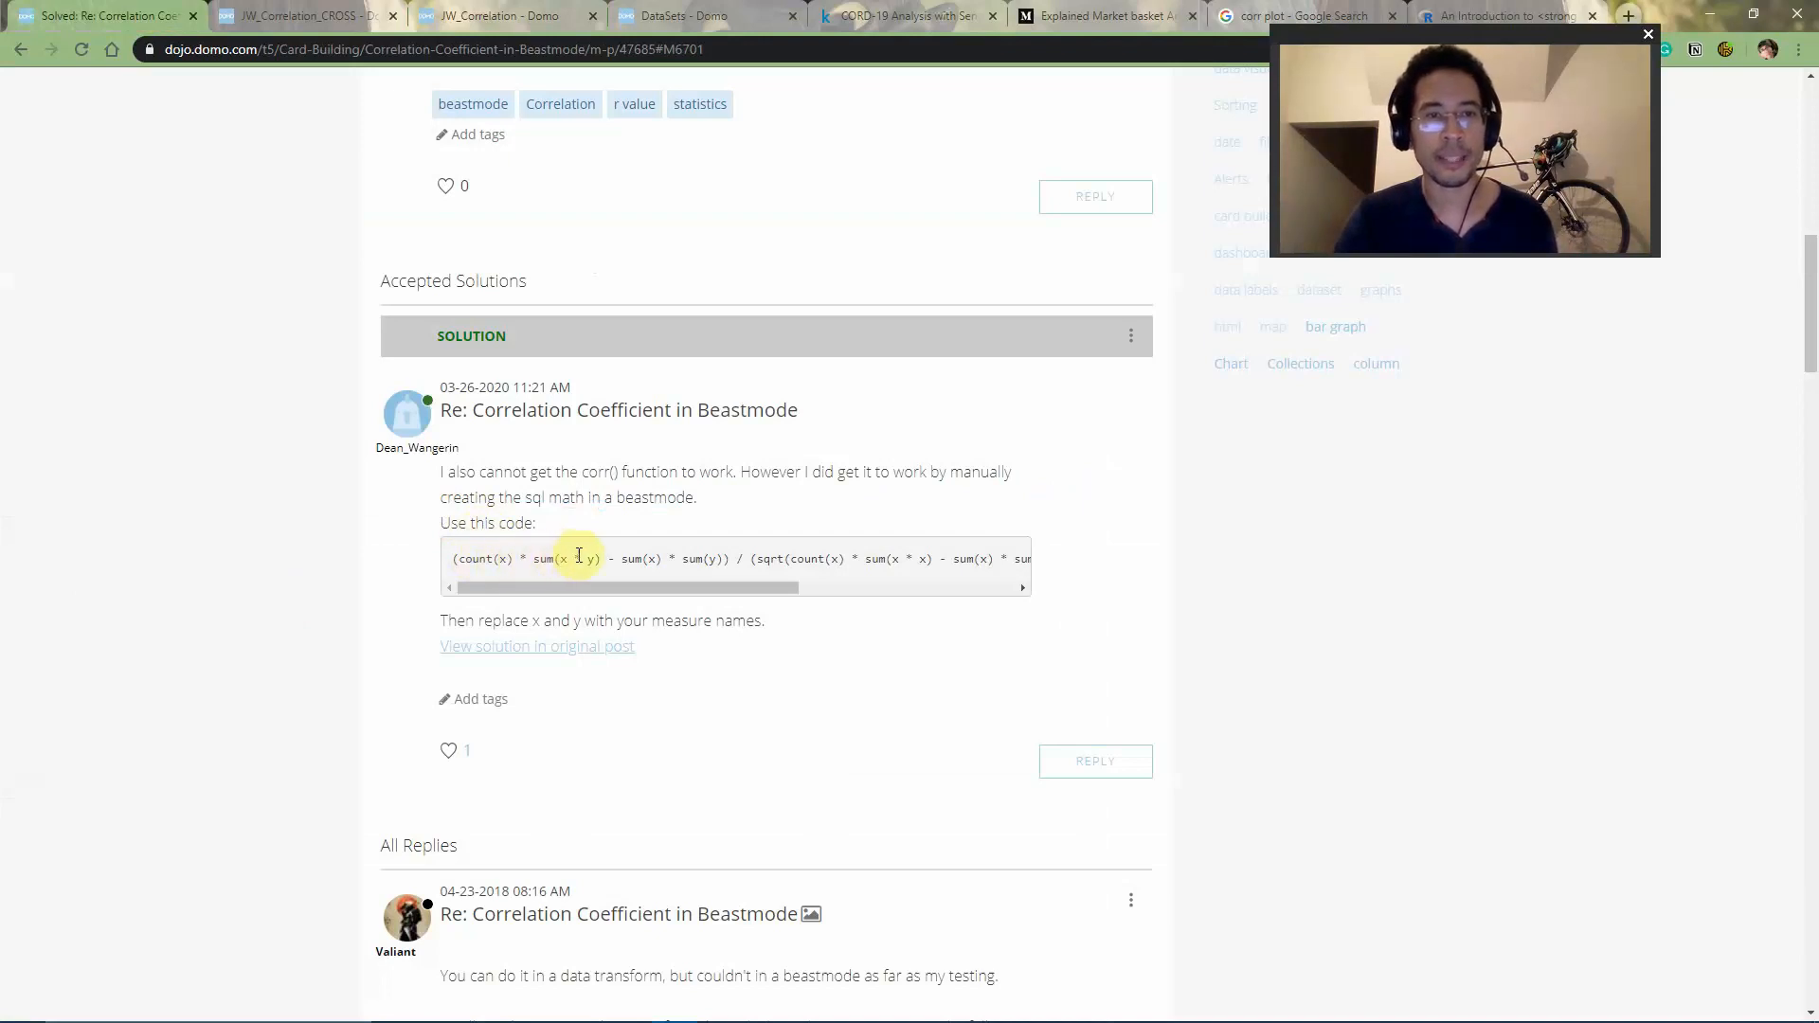
mouse_move(579, 557)
mouse_down()
mouse_move(556, 556)
mouse_move(602, 553)
mouse_up()
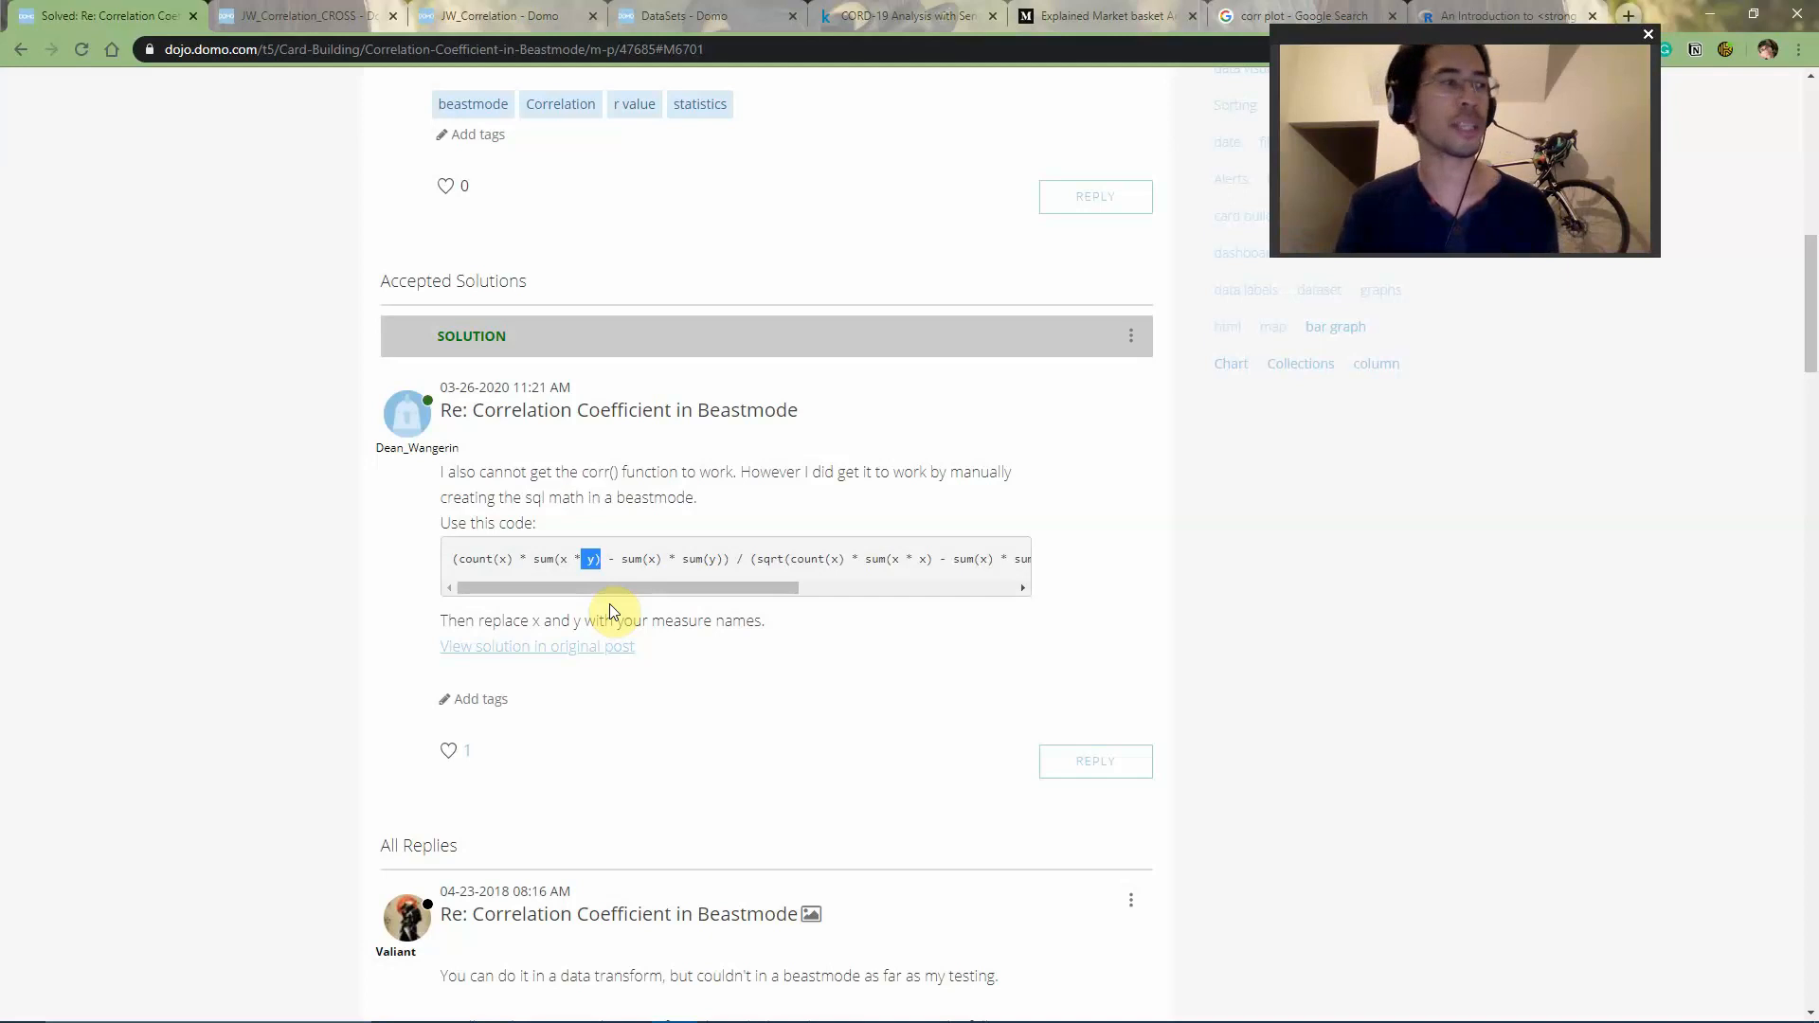
double_click(568, 556)
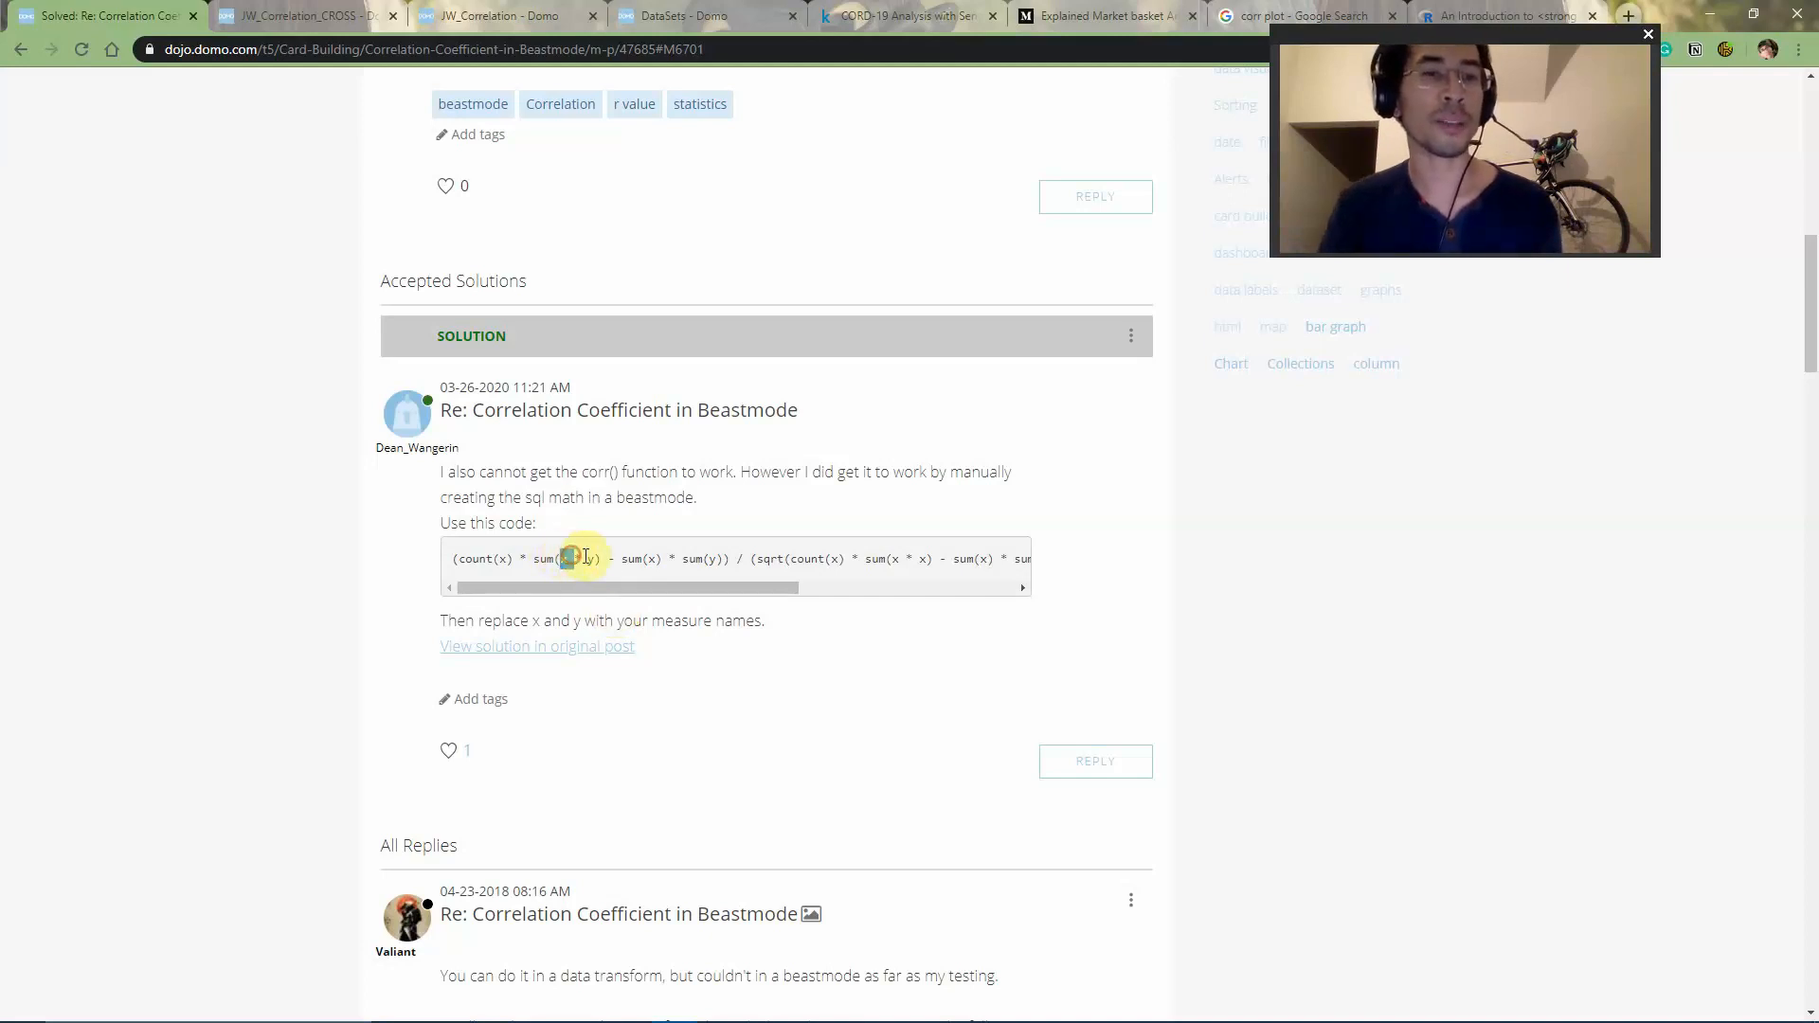
double_click(594, 558)
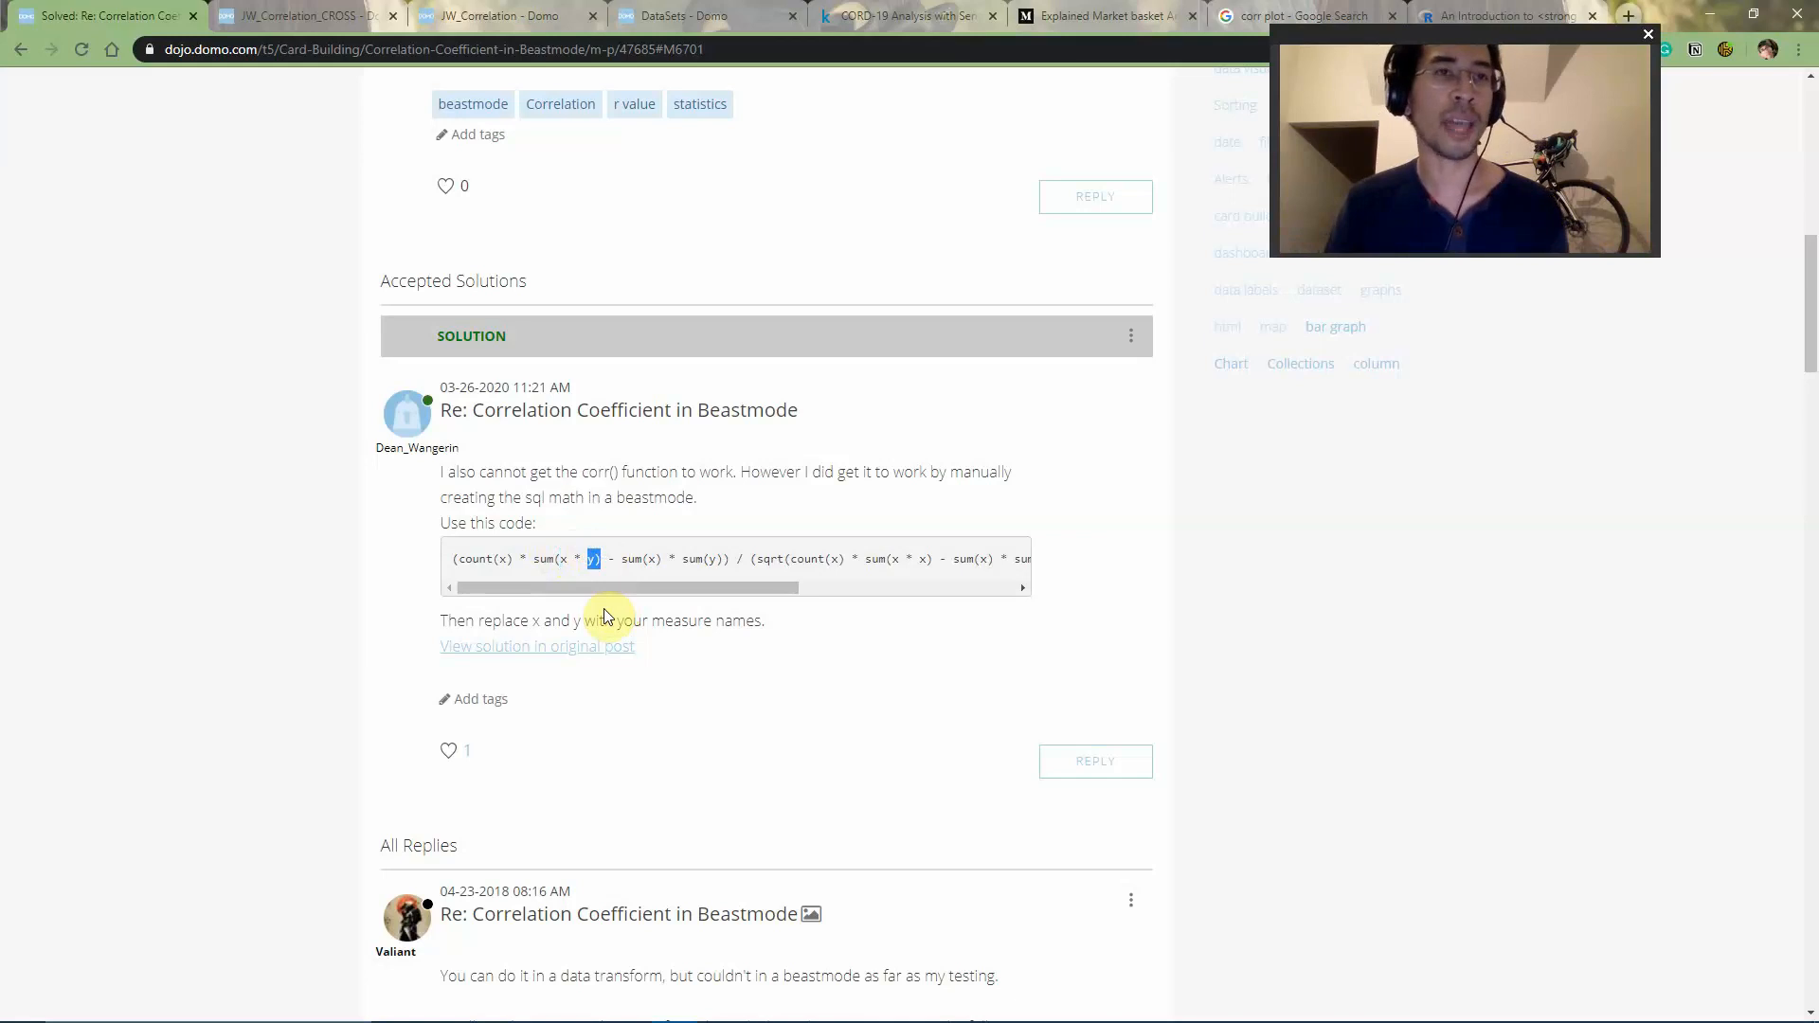
- Open the jw_Correl Magic ETL dataflow for editing
key(ctrl+Tab)
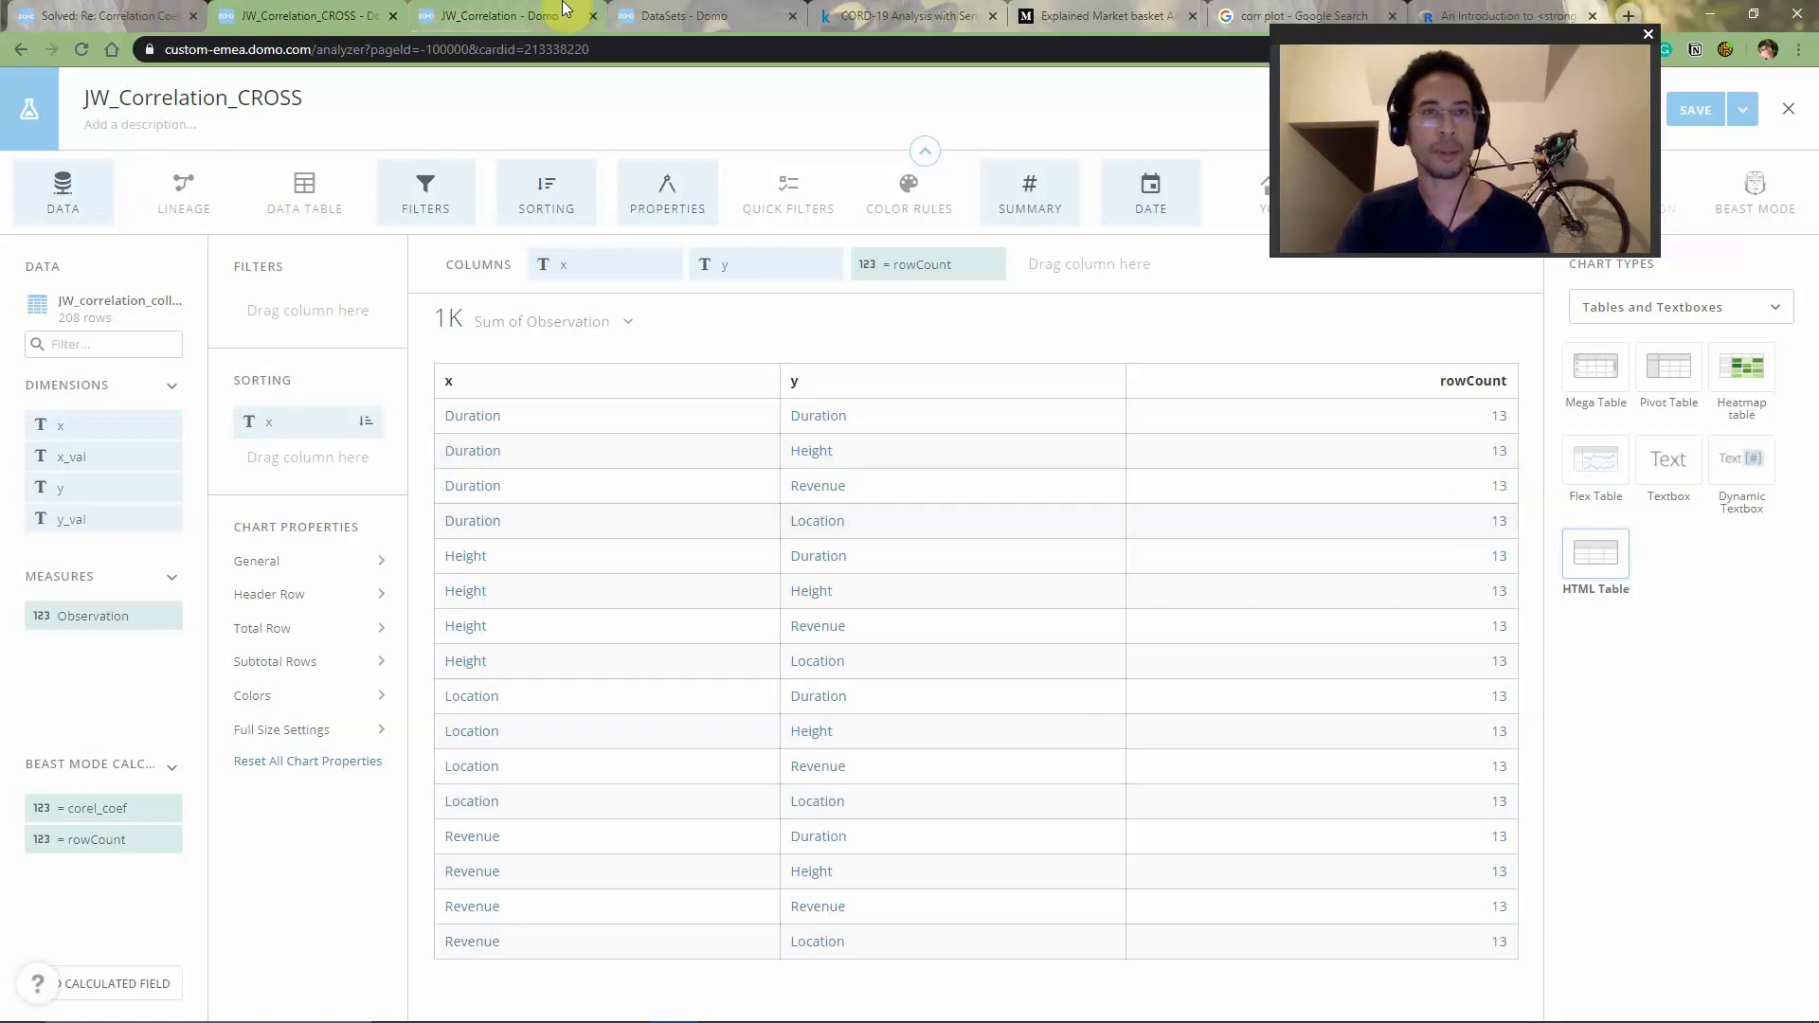
click(485, 17)
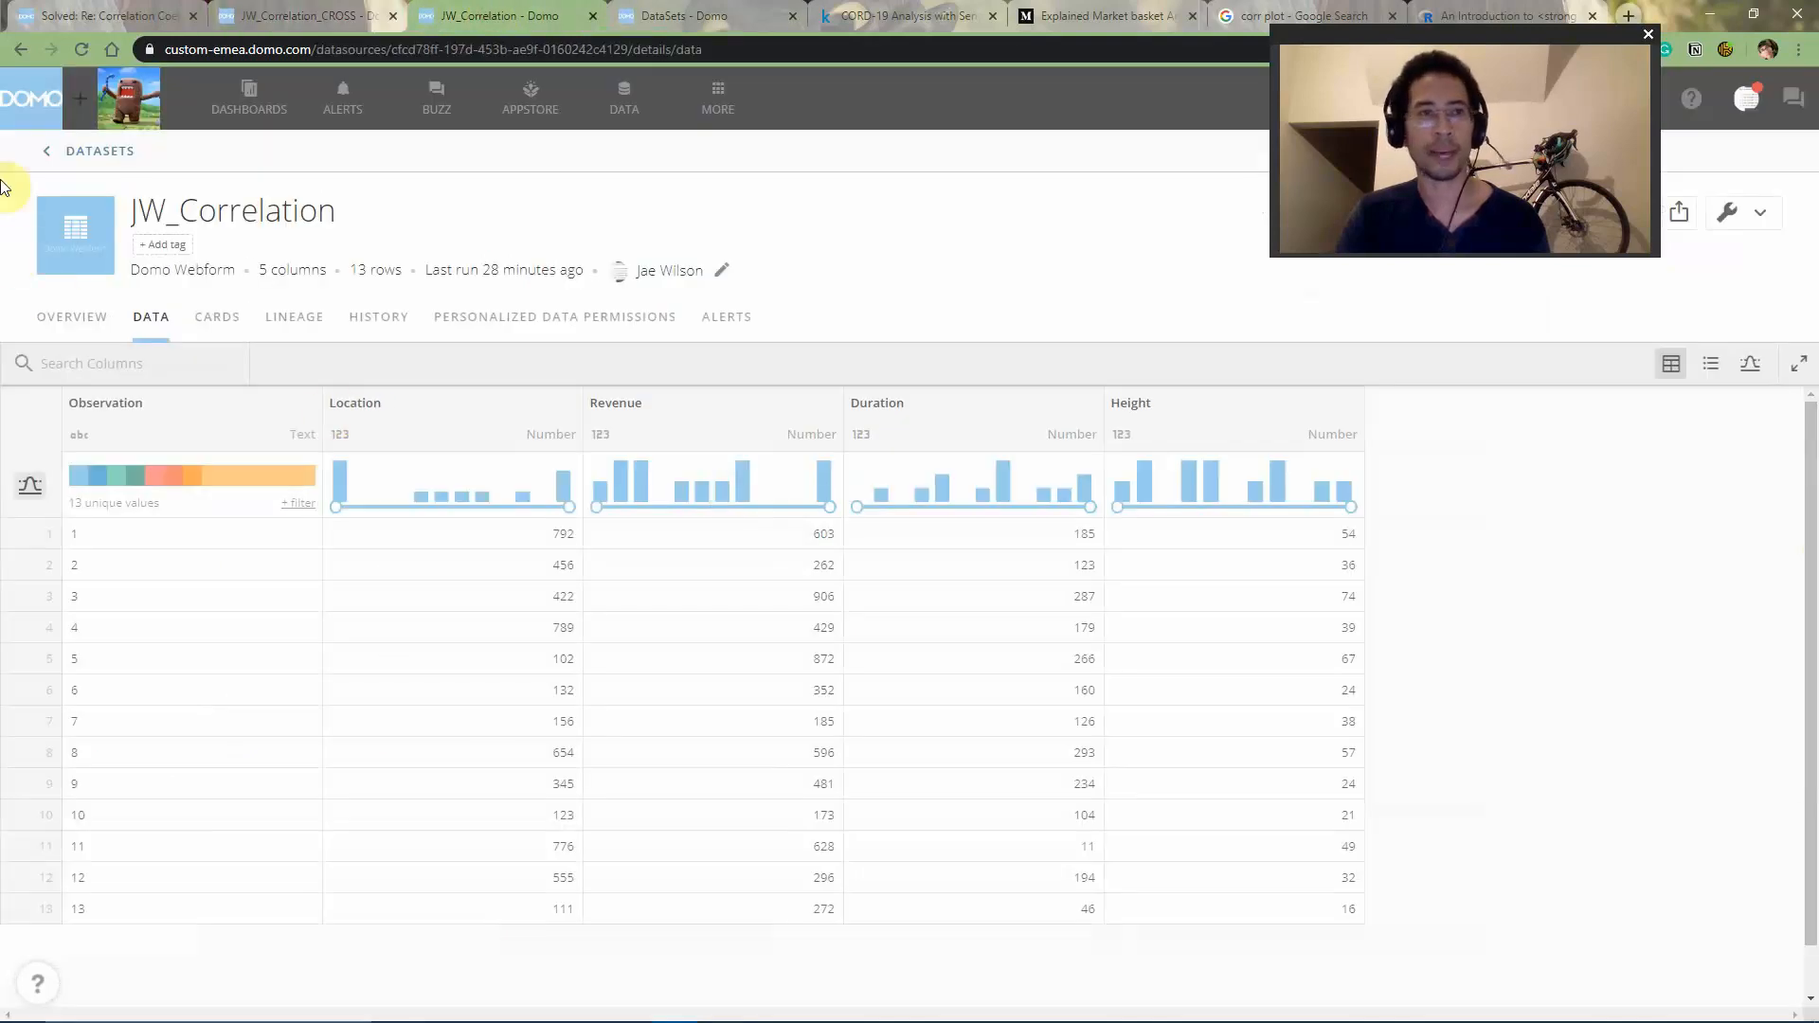
click(624, 99)
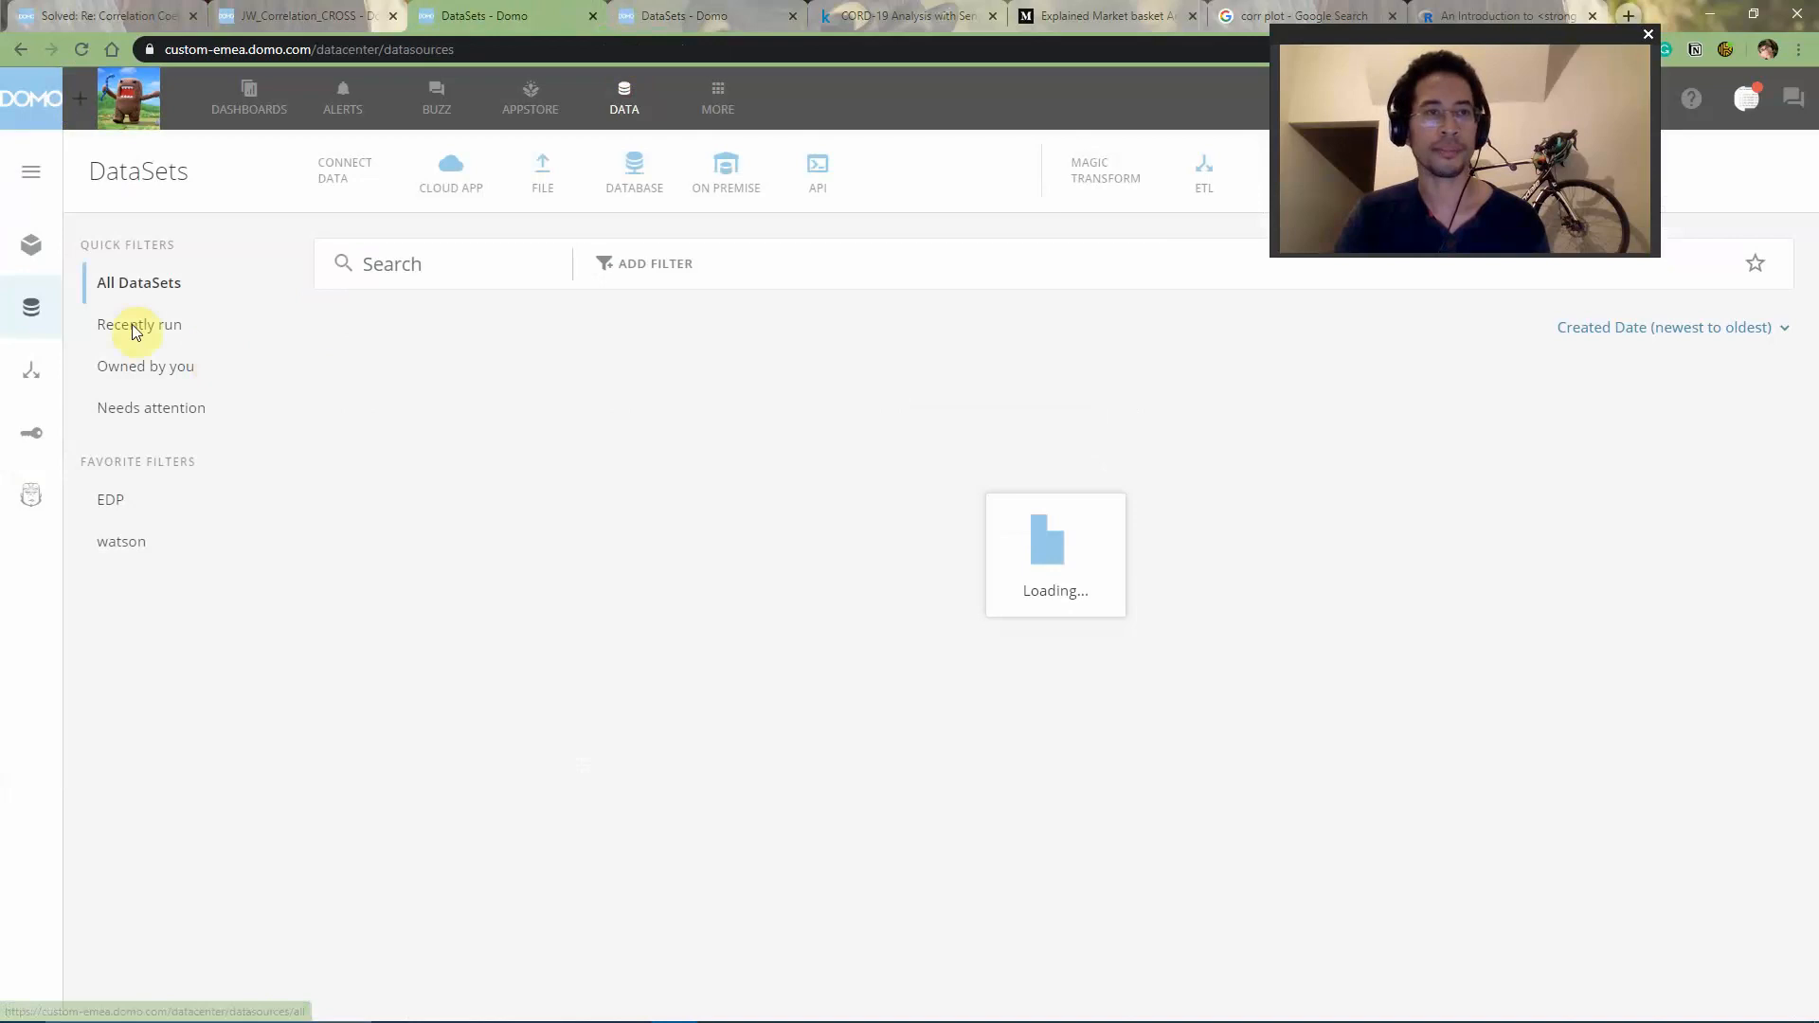
click(33, 377)
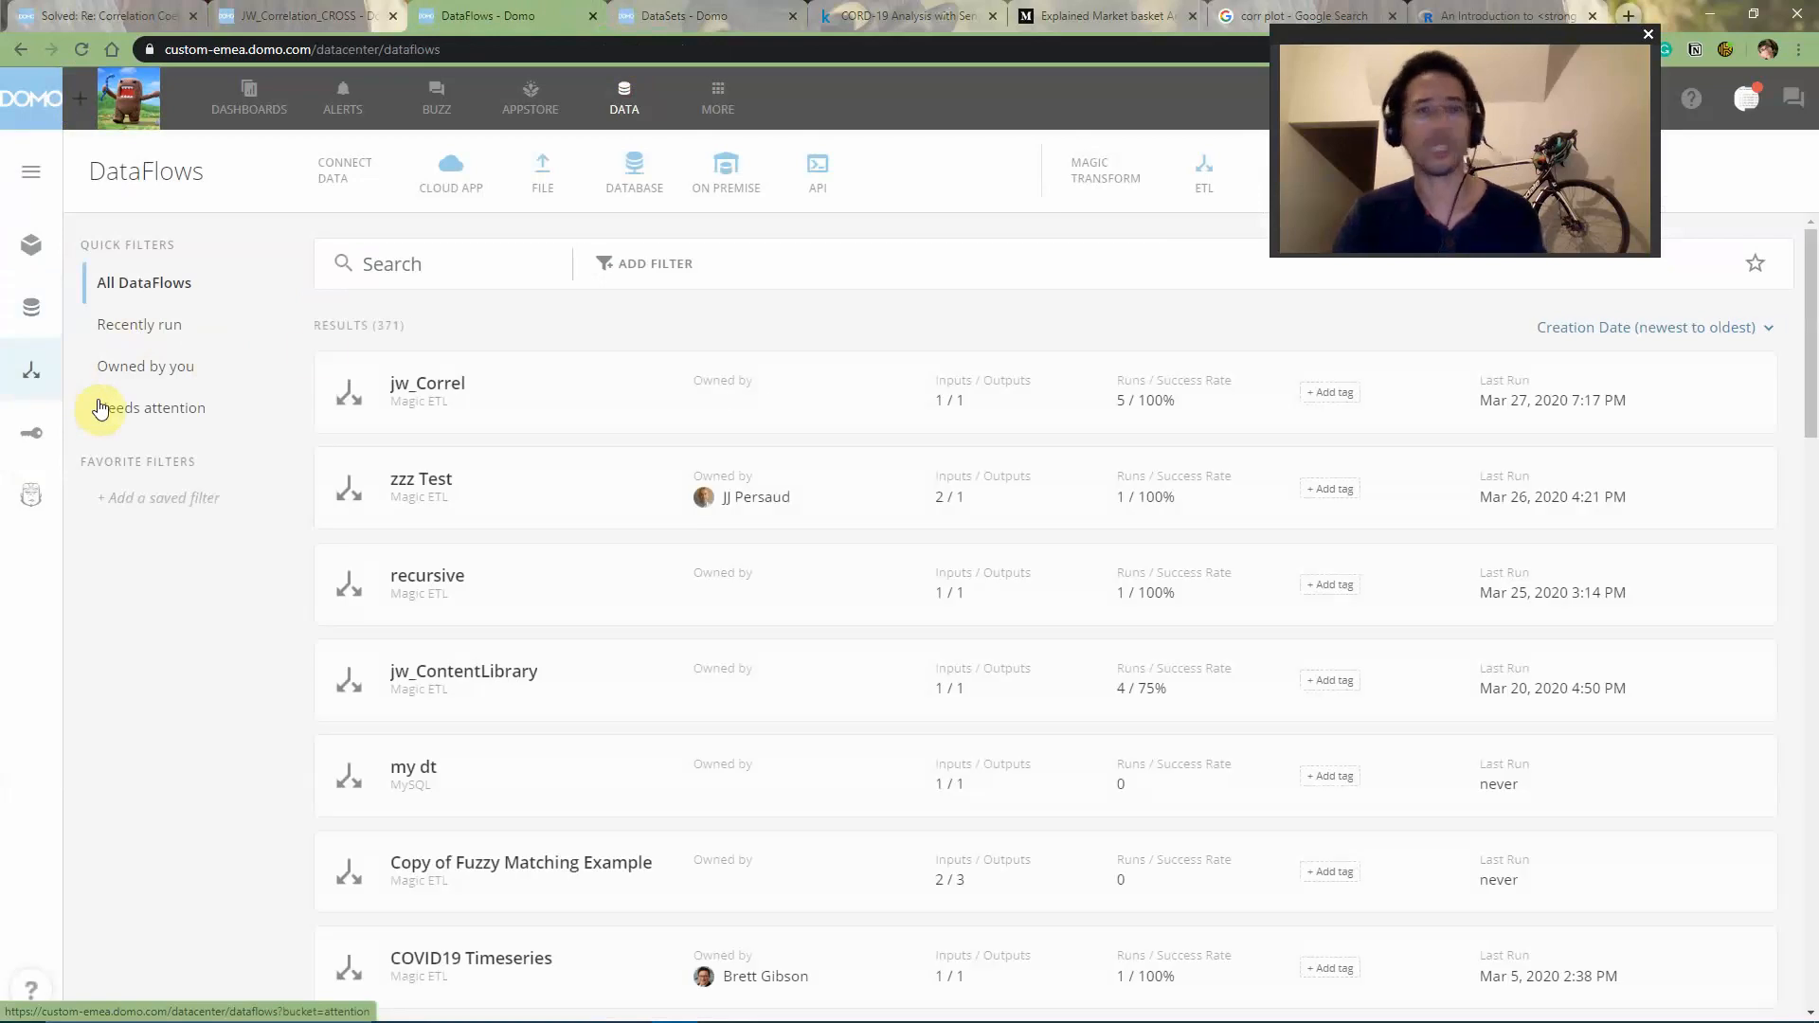
click(476, 402)
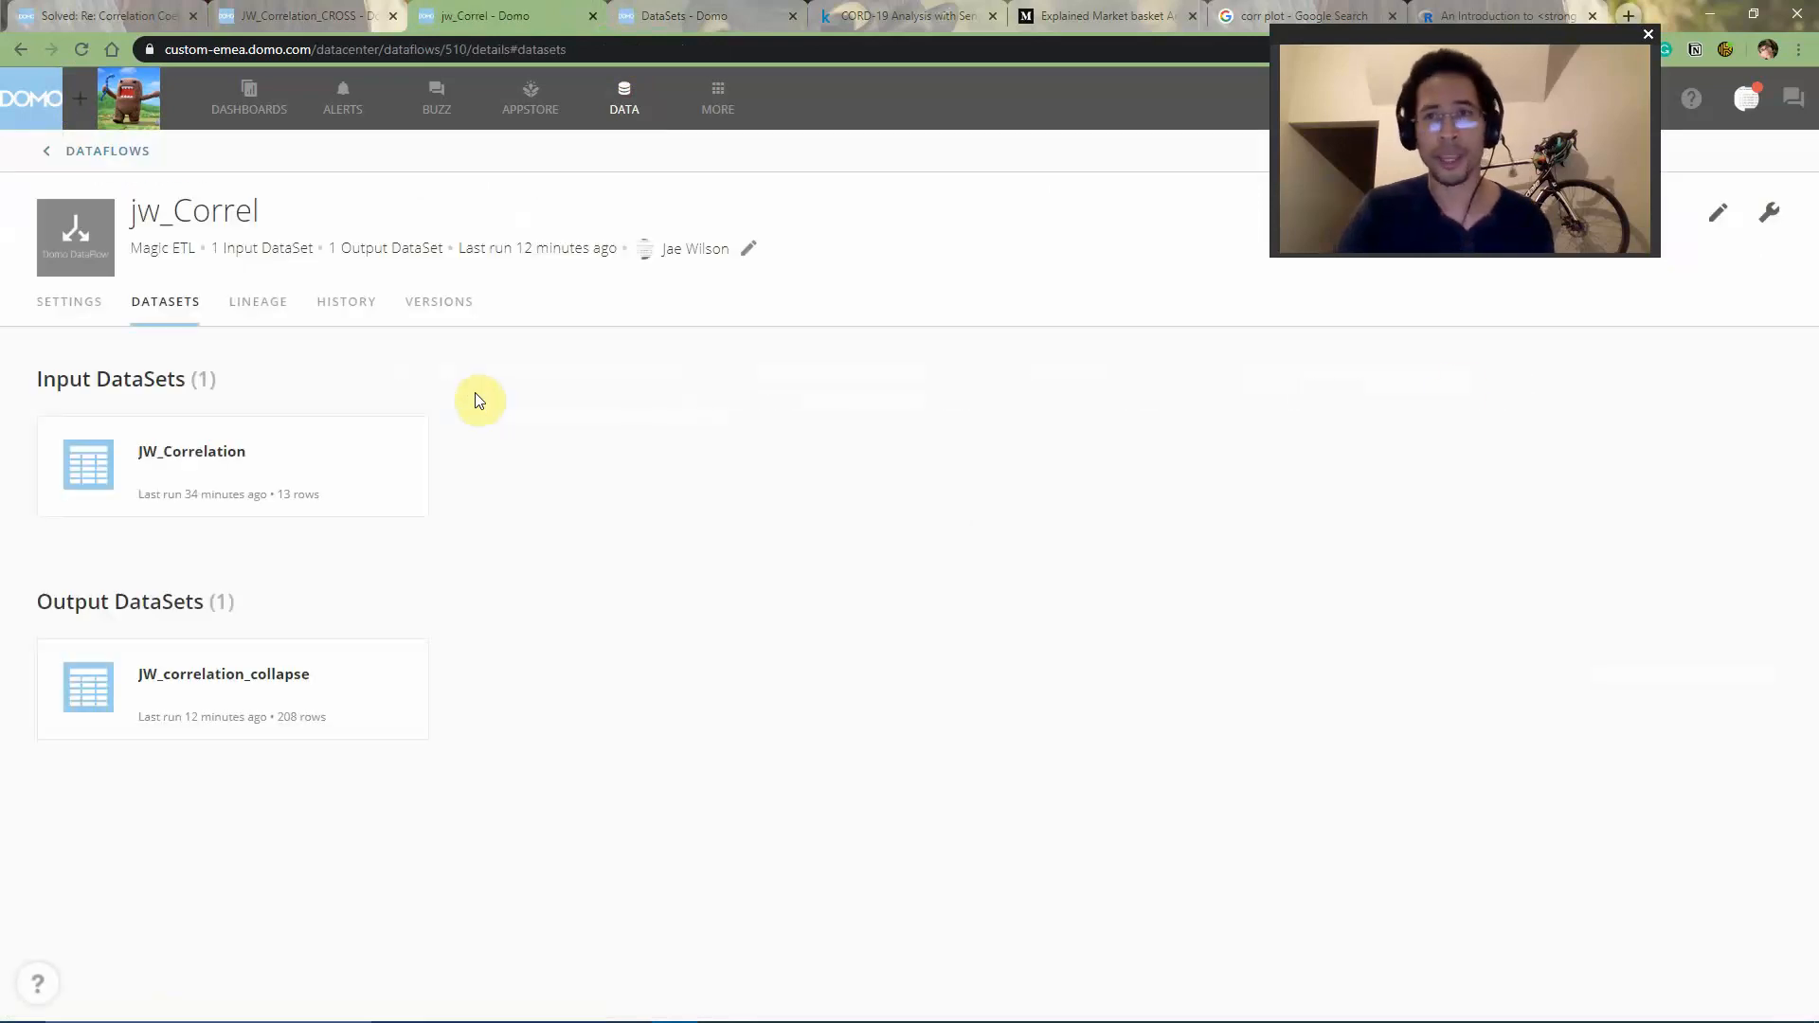
click(1720, 218)
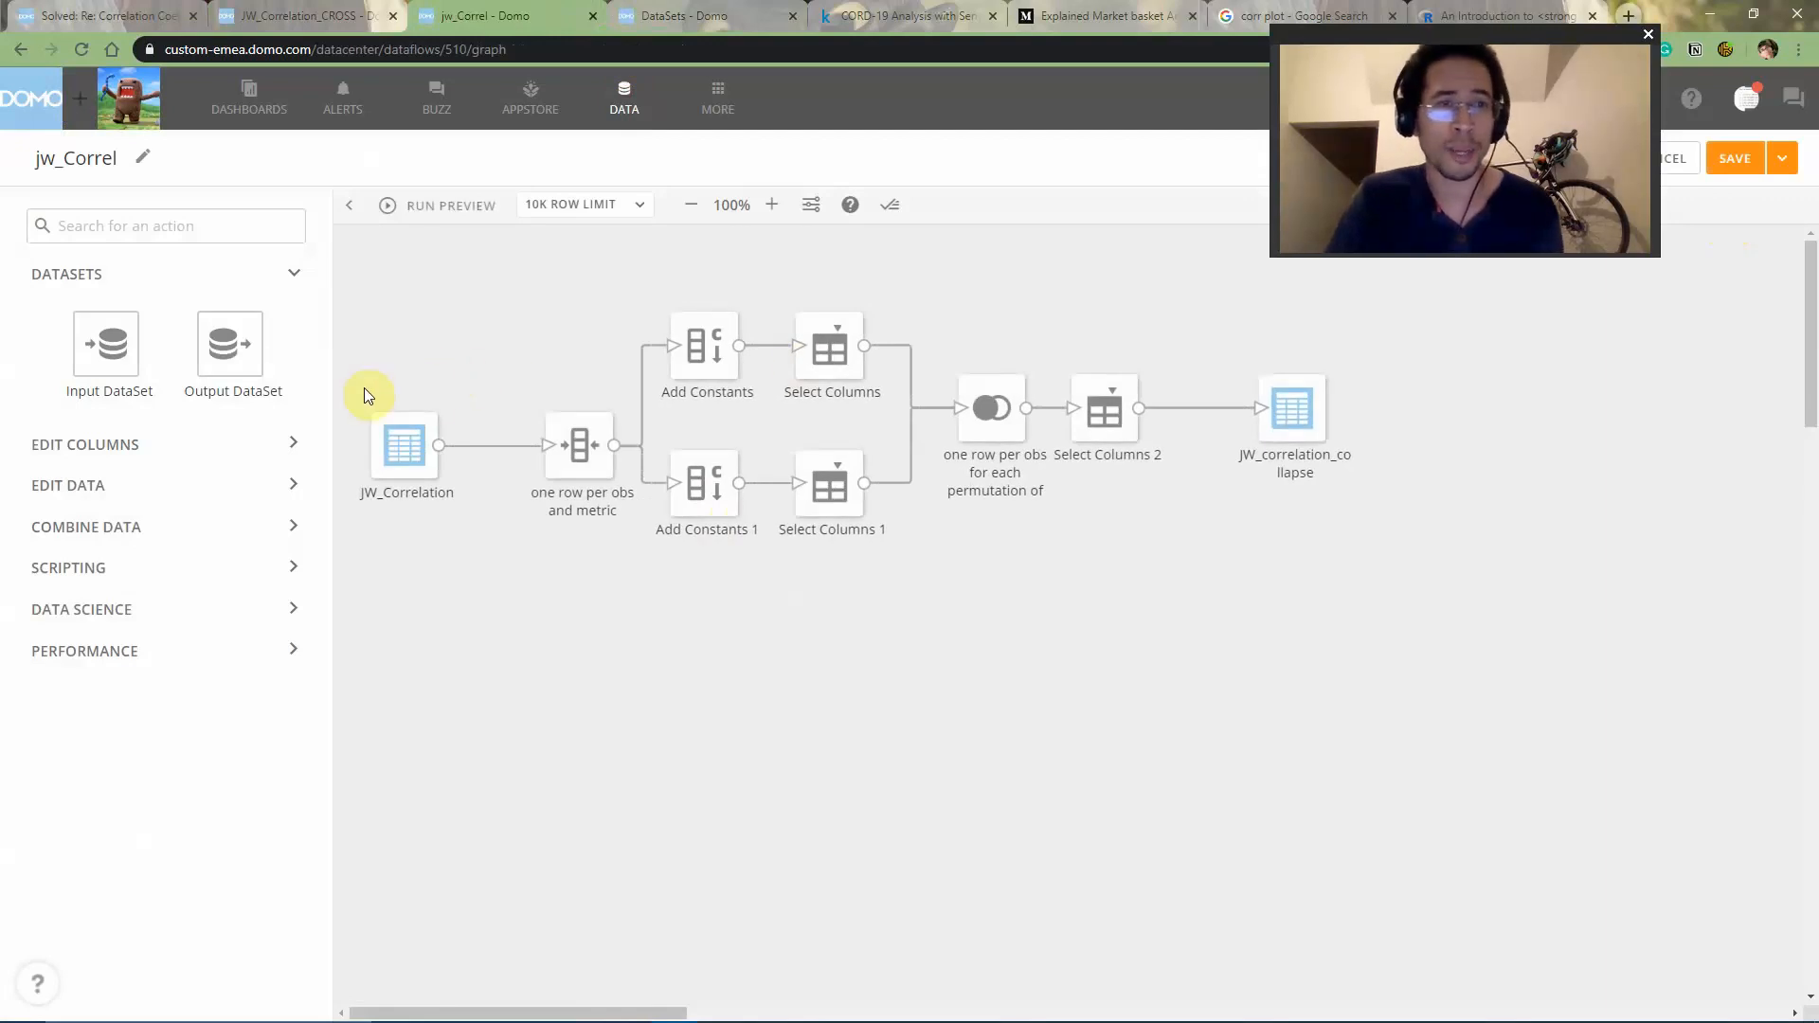
- Line up the JW_Correlation and "one row per obs and metric" tiles with the join tile, shifting both slightly left on the canvas
drag(364, 388, 578, 424)
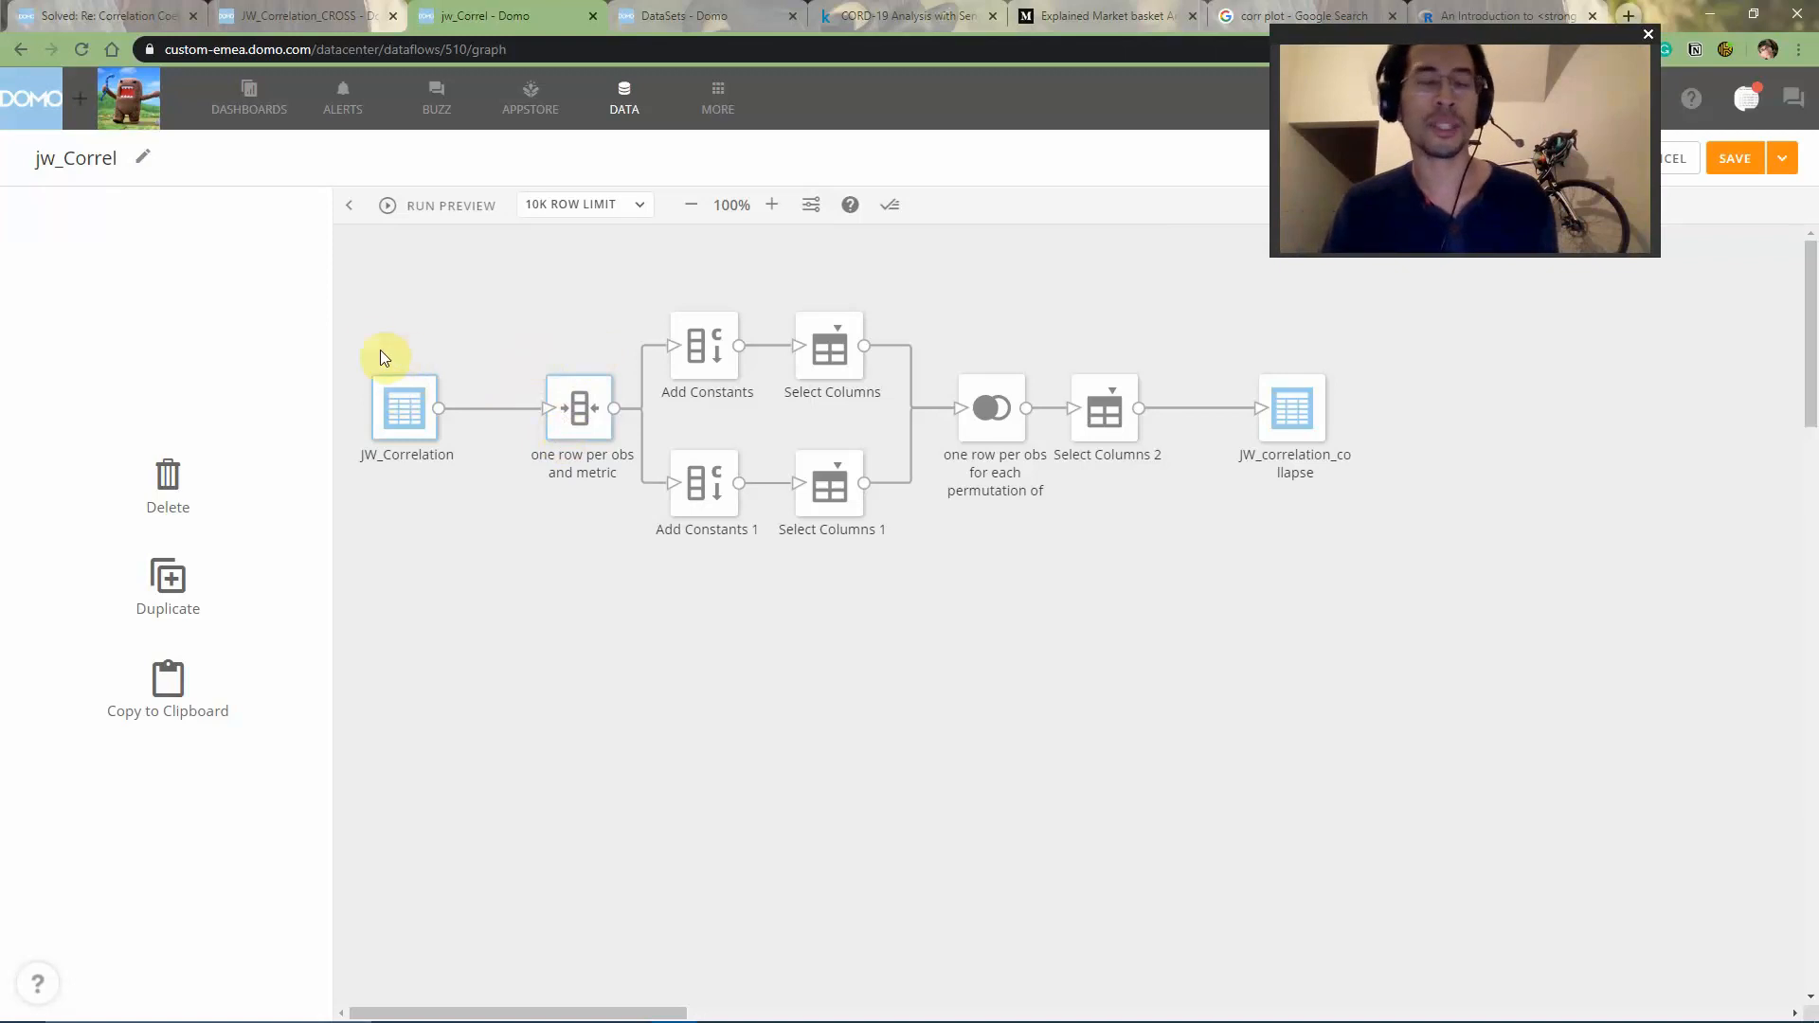
mouse_move(407, 417)
mouse_down()
mouse_move(432, 418)
mouse_move(393, 420)
mouse_up()
click(460, 320)
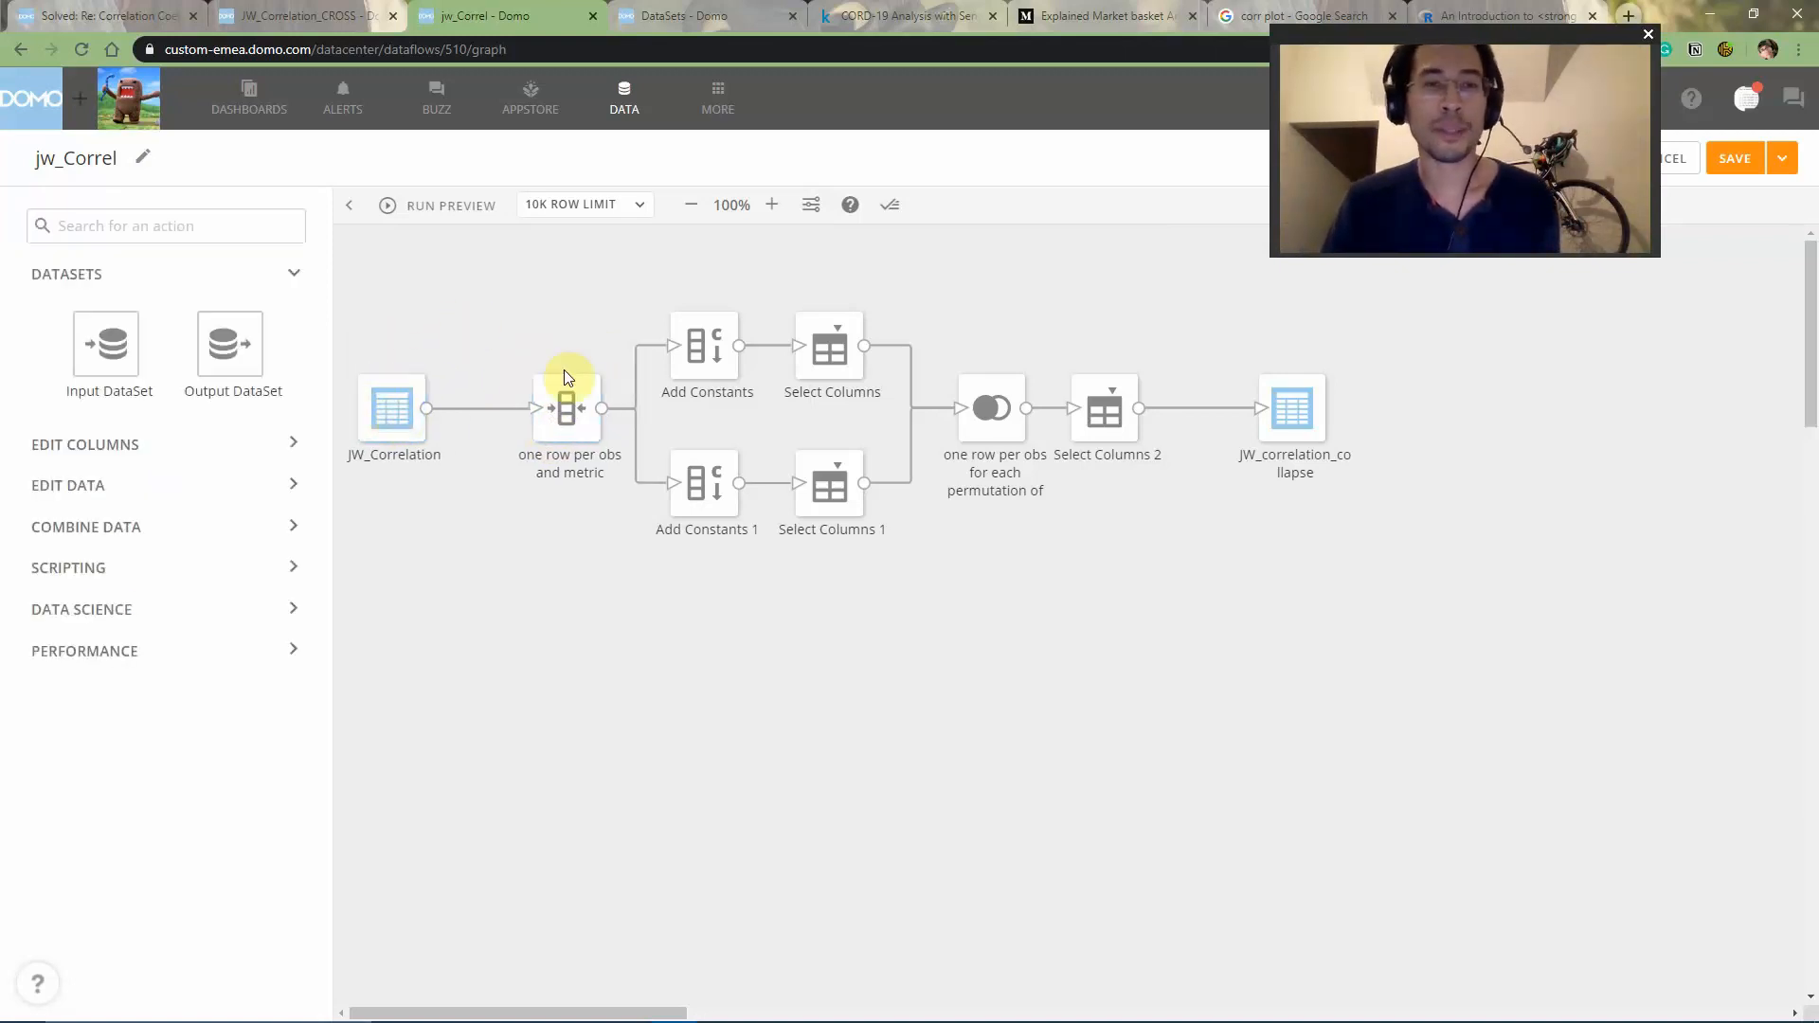
drag(555, 426, 531, 428)
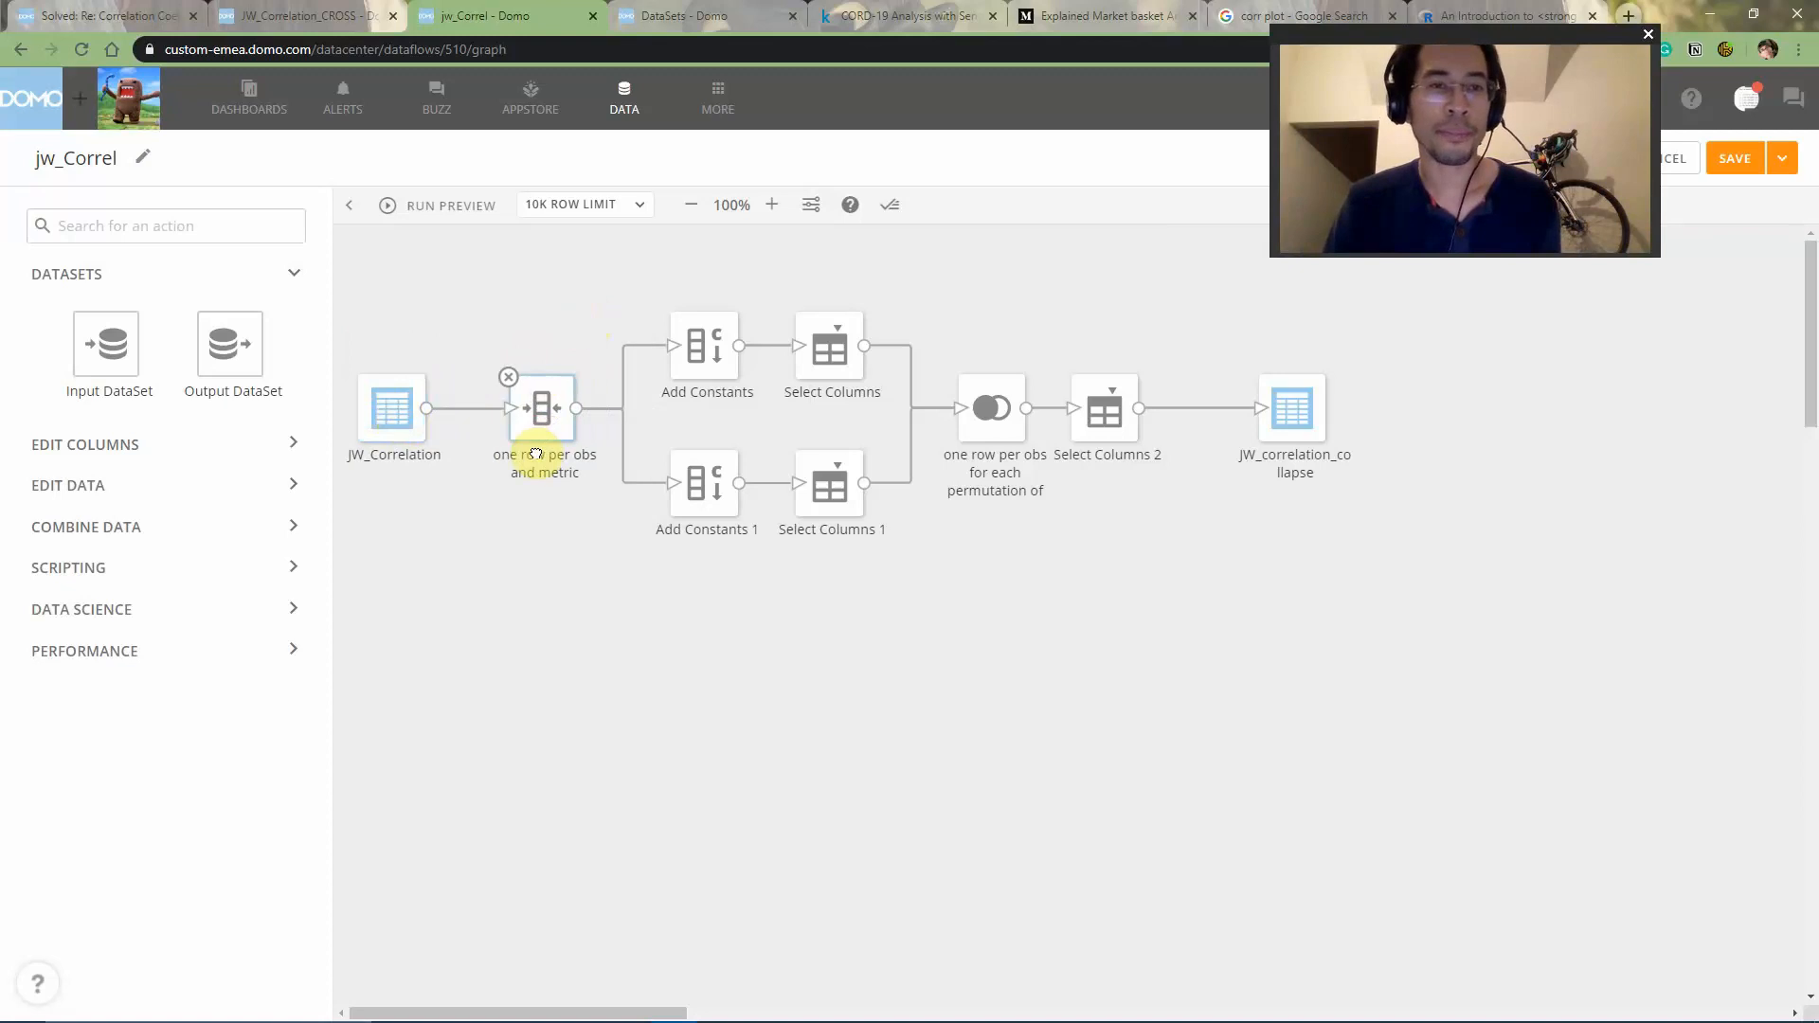
- Run the dataflow preview and review which columns the "one row per obs and metric" tile collapses
click(541, 407)
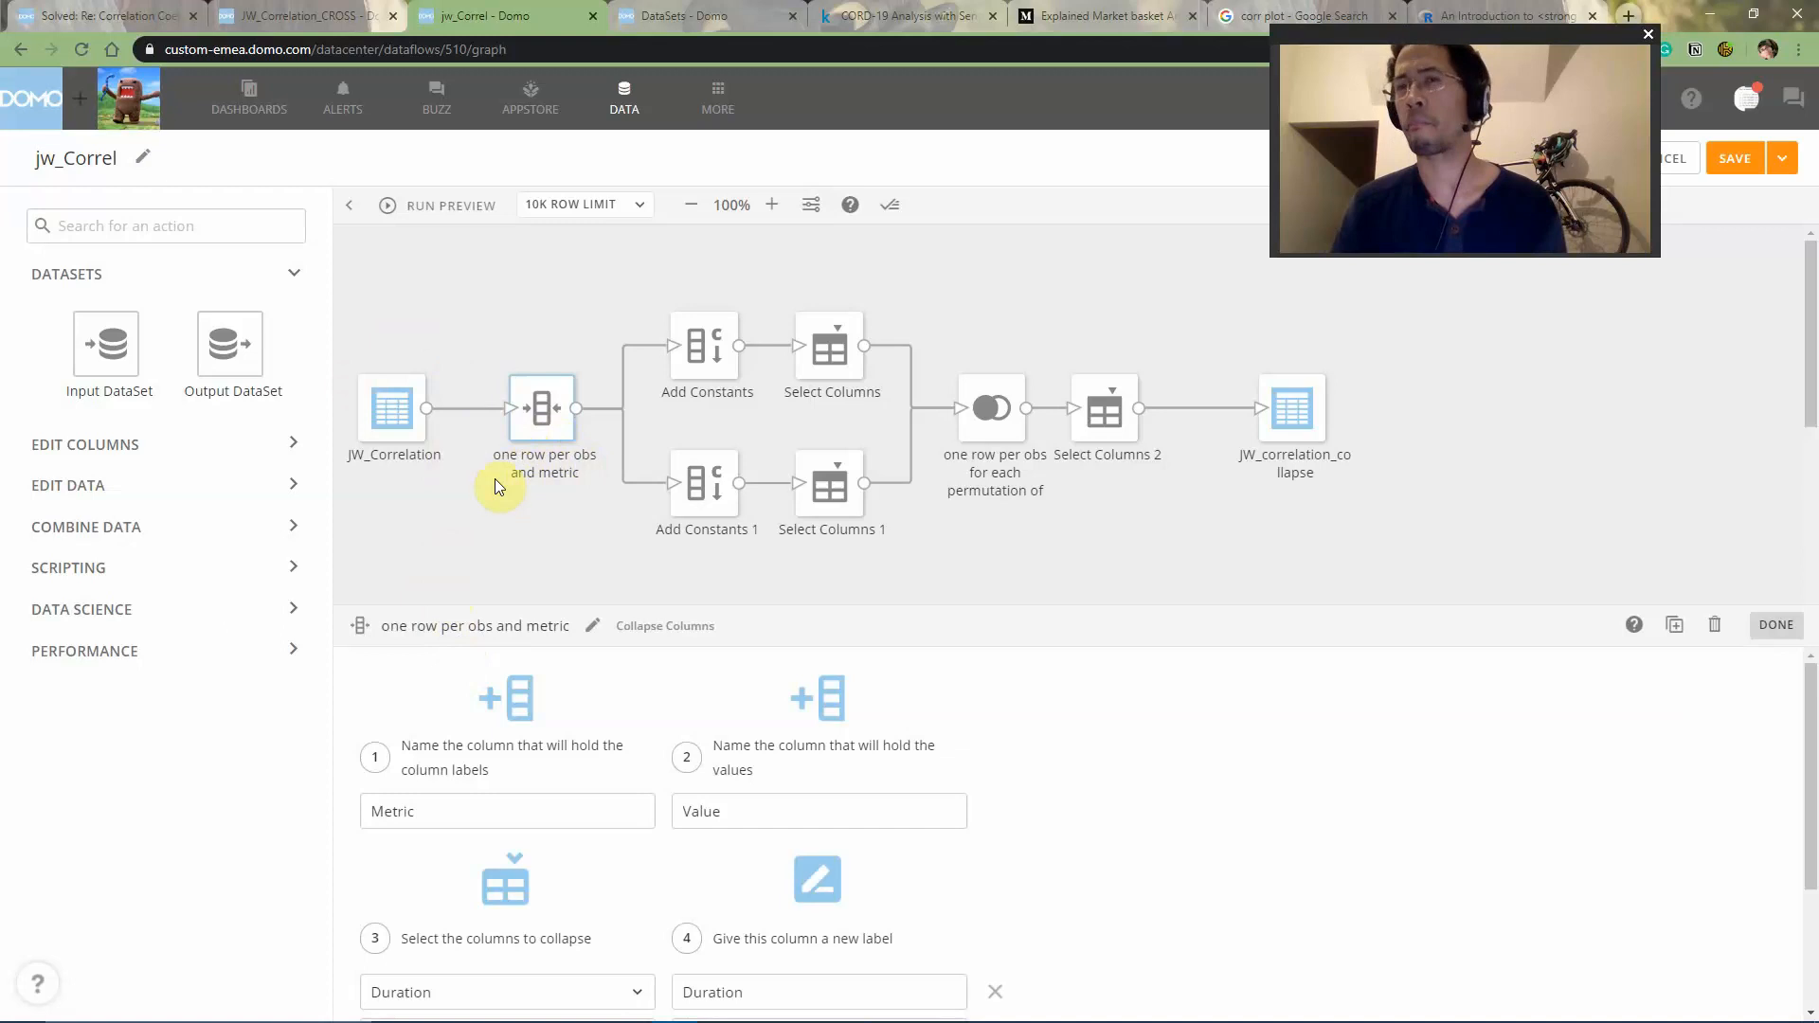
click(412, 206)
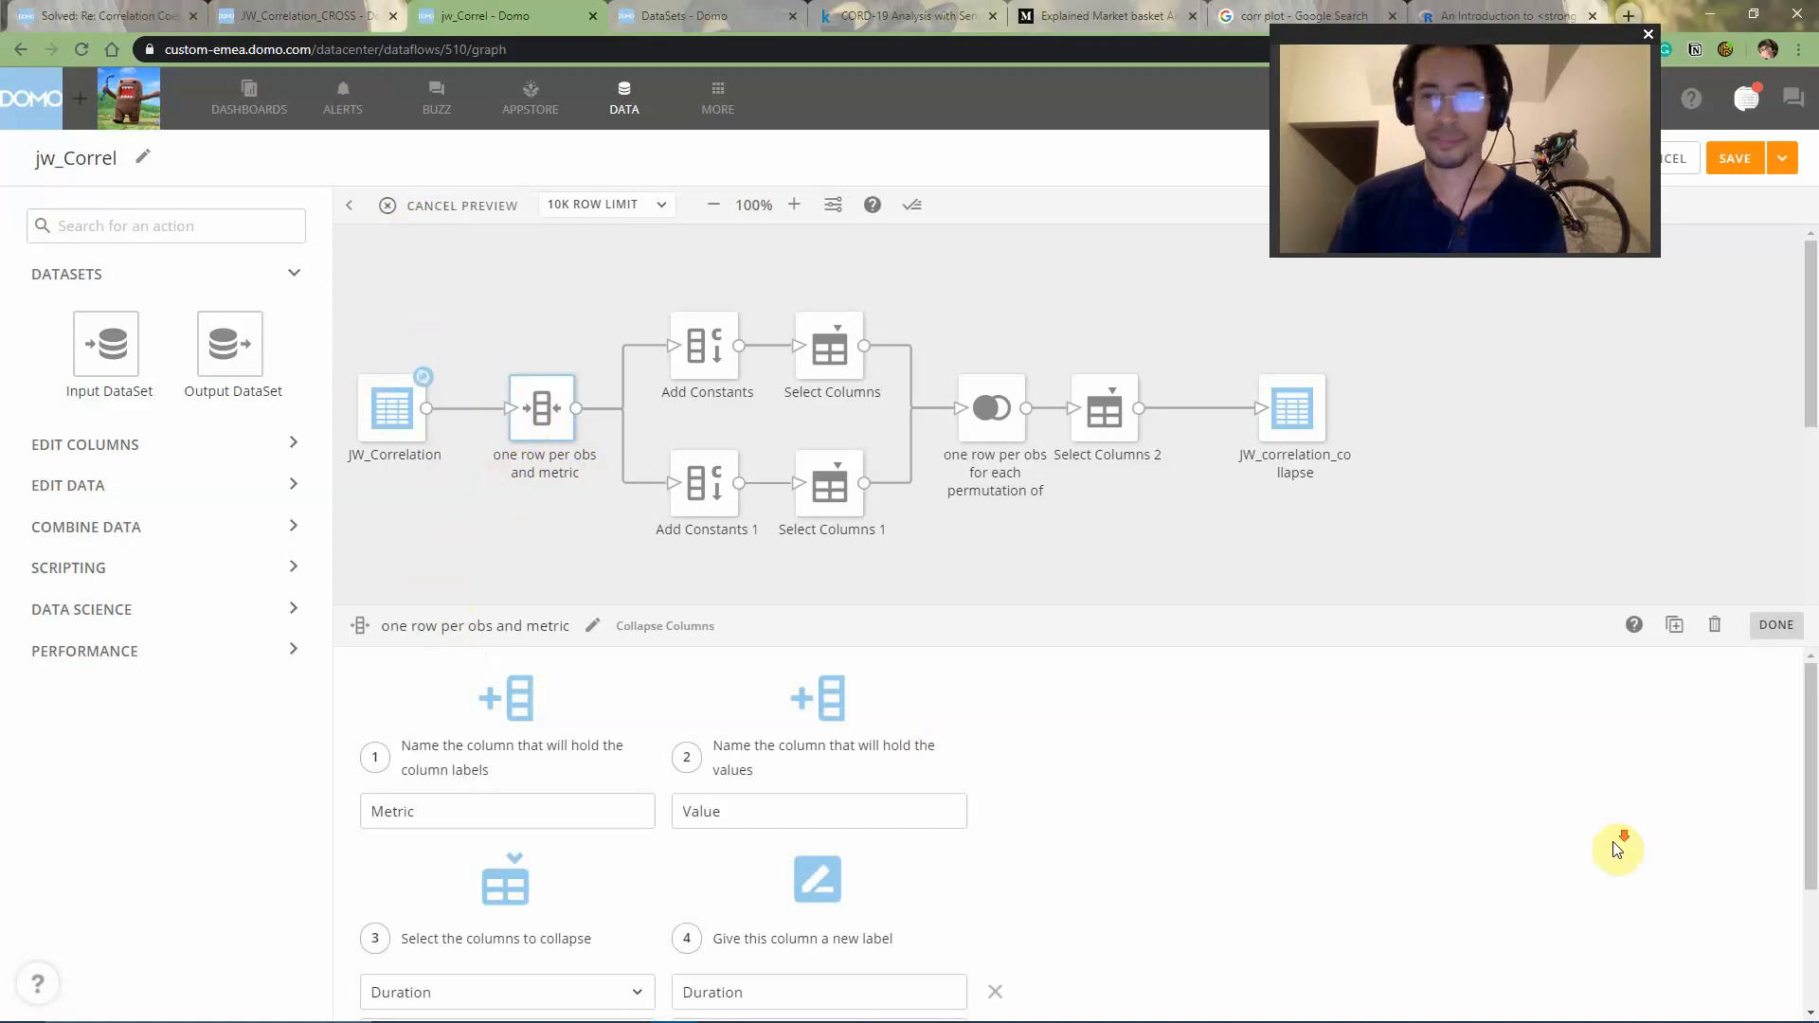
scroll(1614, 846, down, 2)
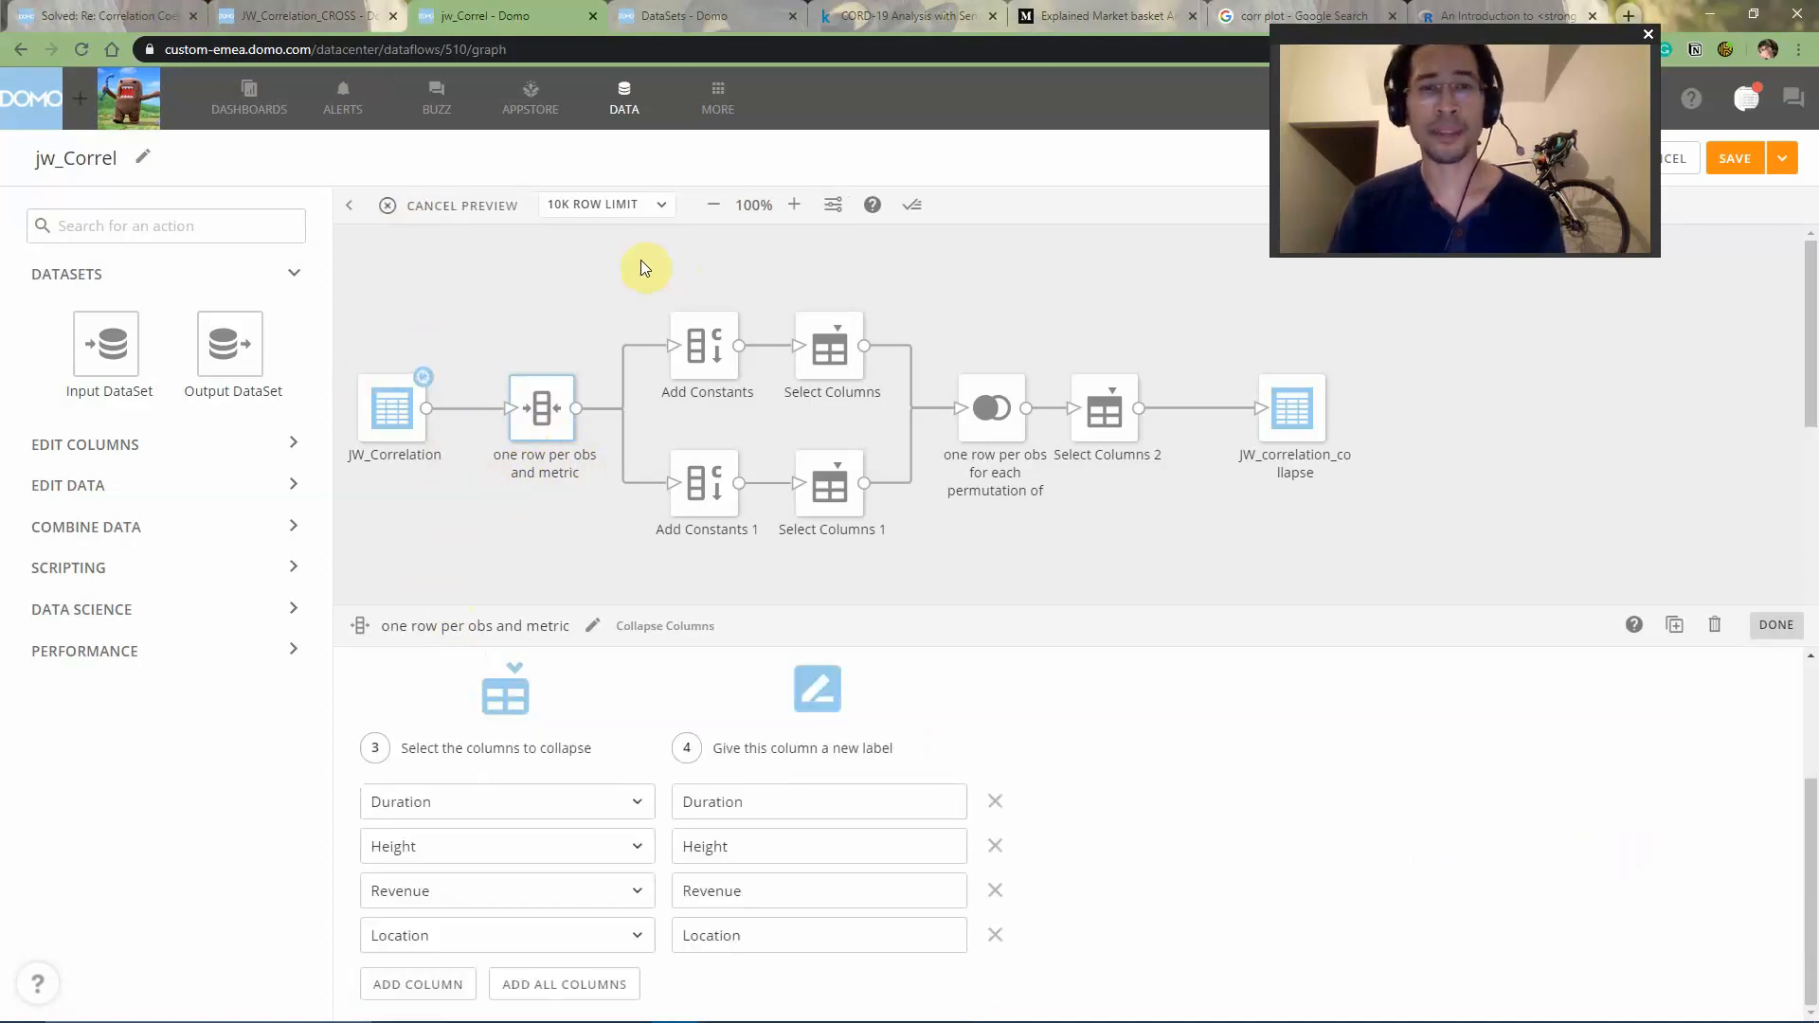
- Review the column renames in both Select Columns tiles, the Add Constants tile and the matching columns of the join tile
drag(624, 255, 880, 411)
click(823, 330)
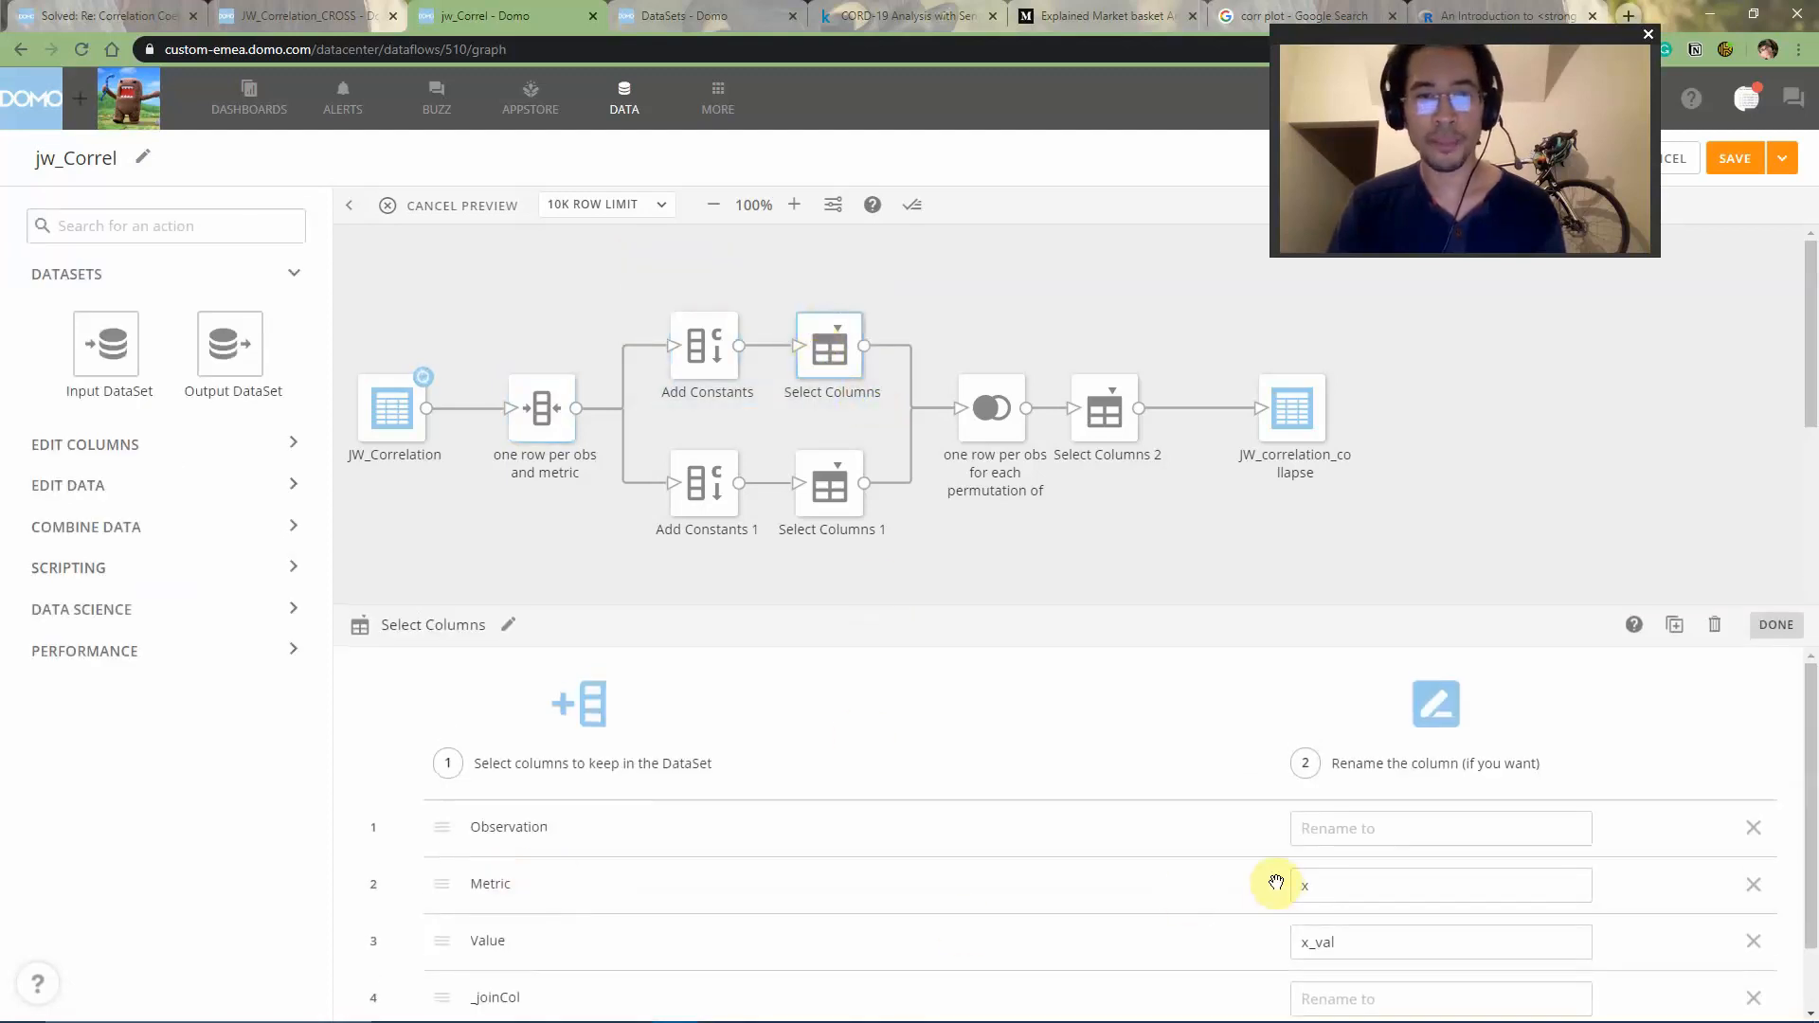
click(796, 497)
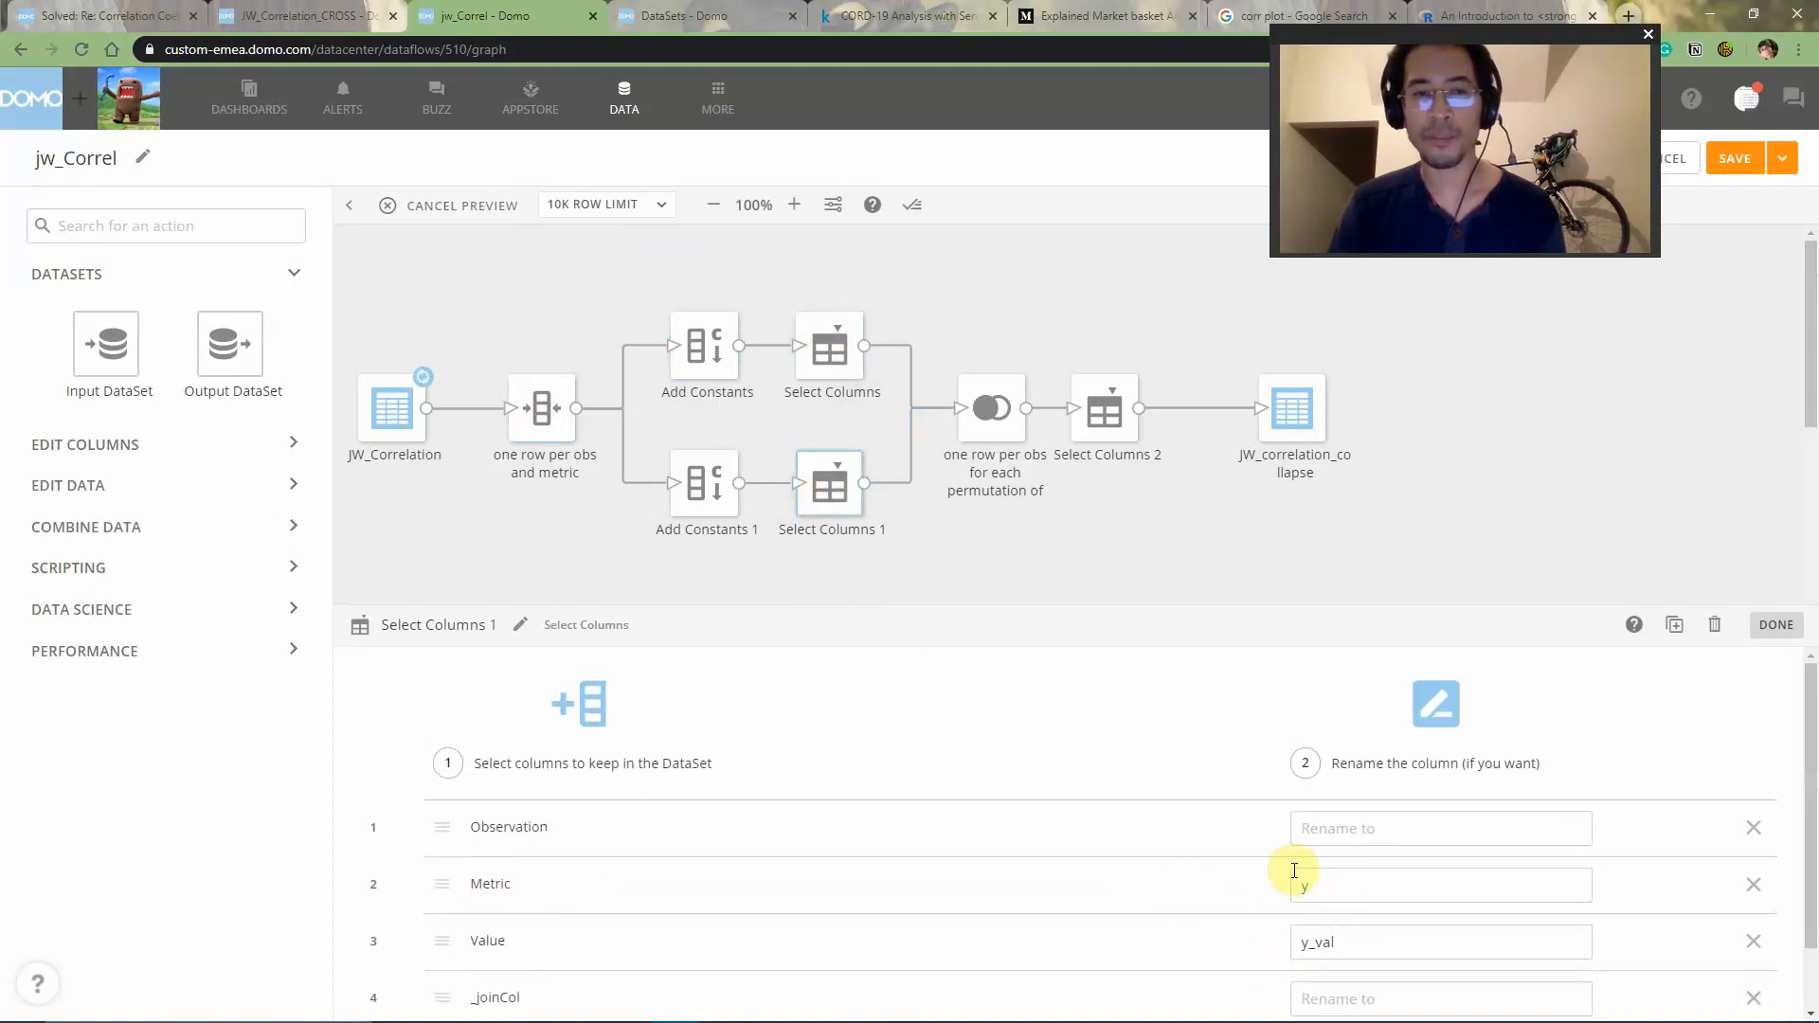
click(706, 348)
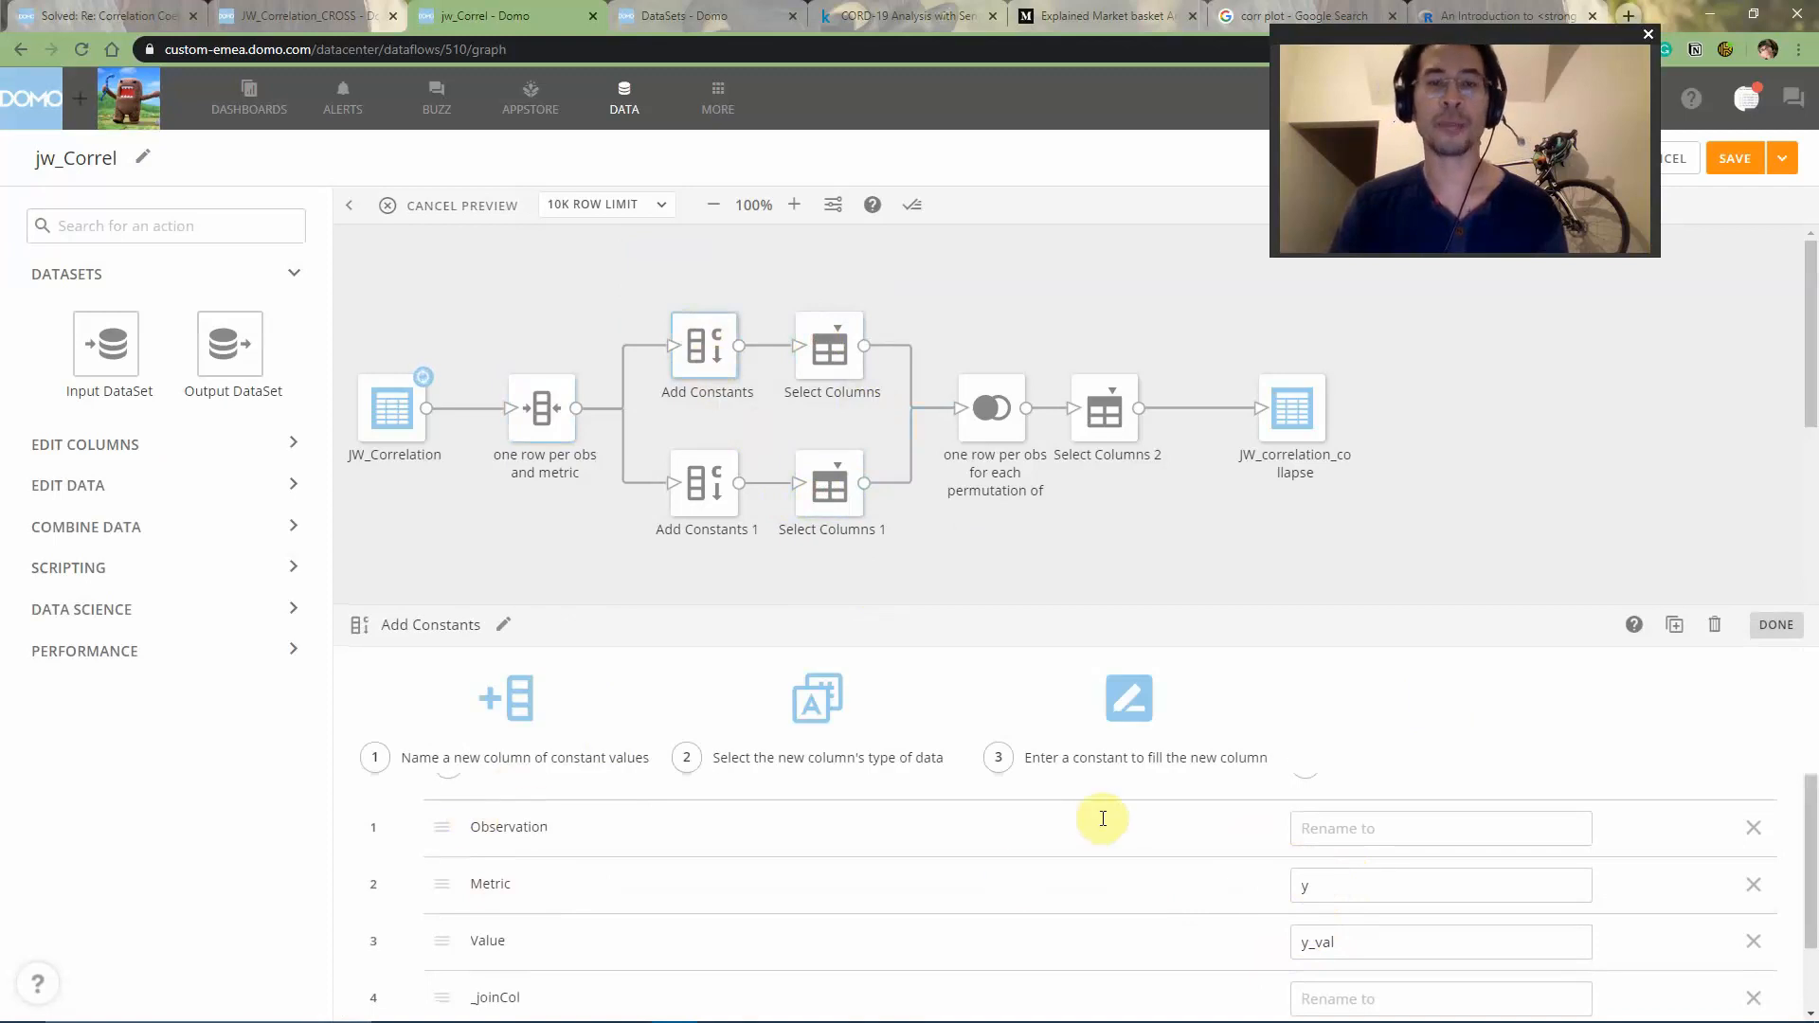
click(983, 417)
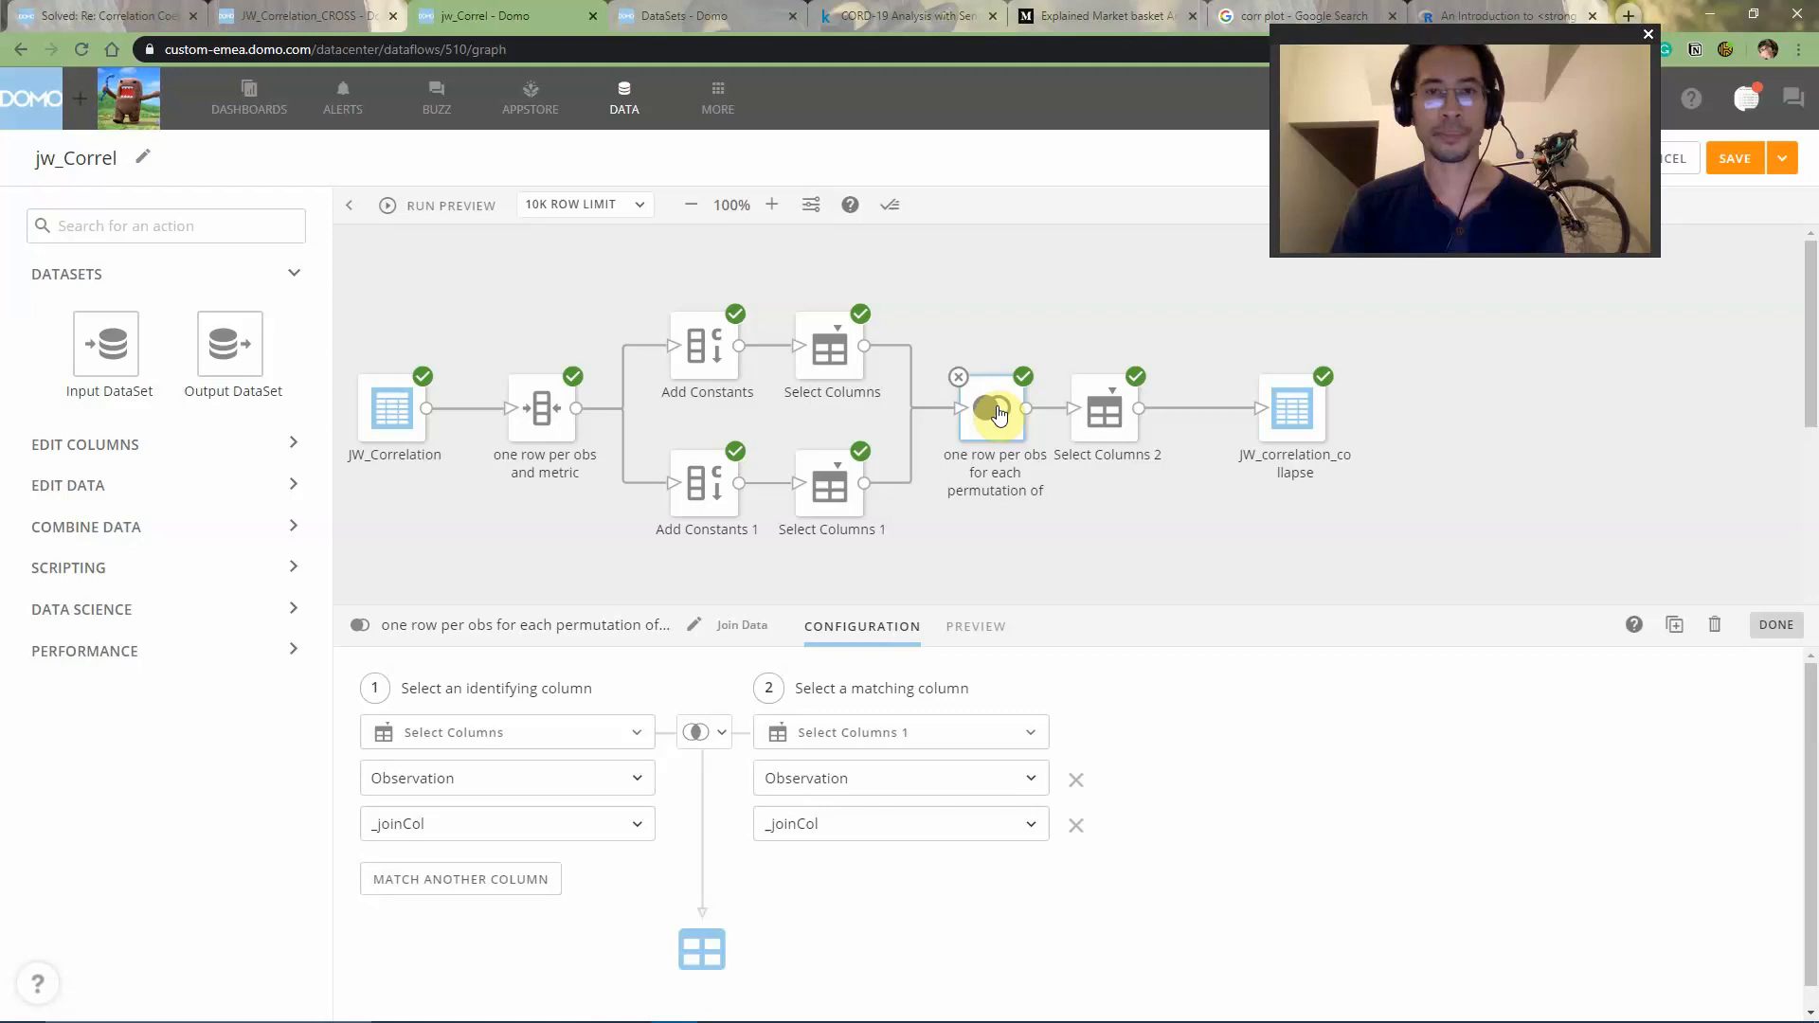
- Preview the output rows of the "one row per obs and metric" tile and of both Select Columns tiles
click(533, 410)
click(936, 631)
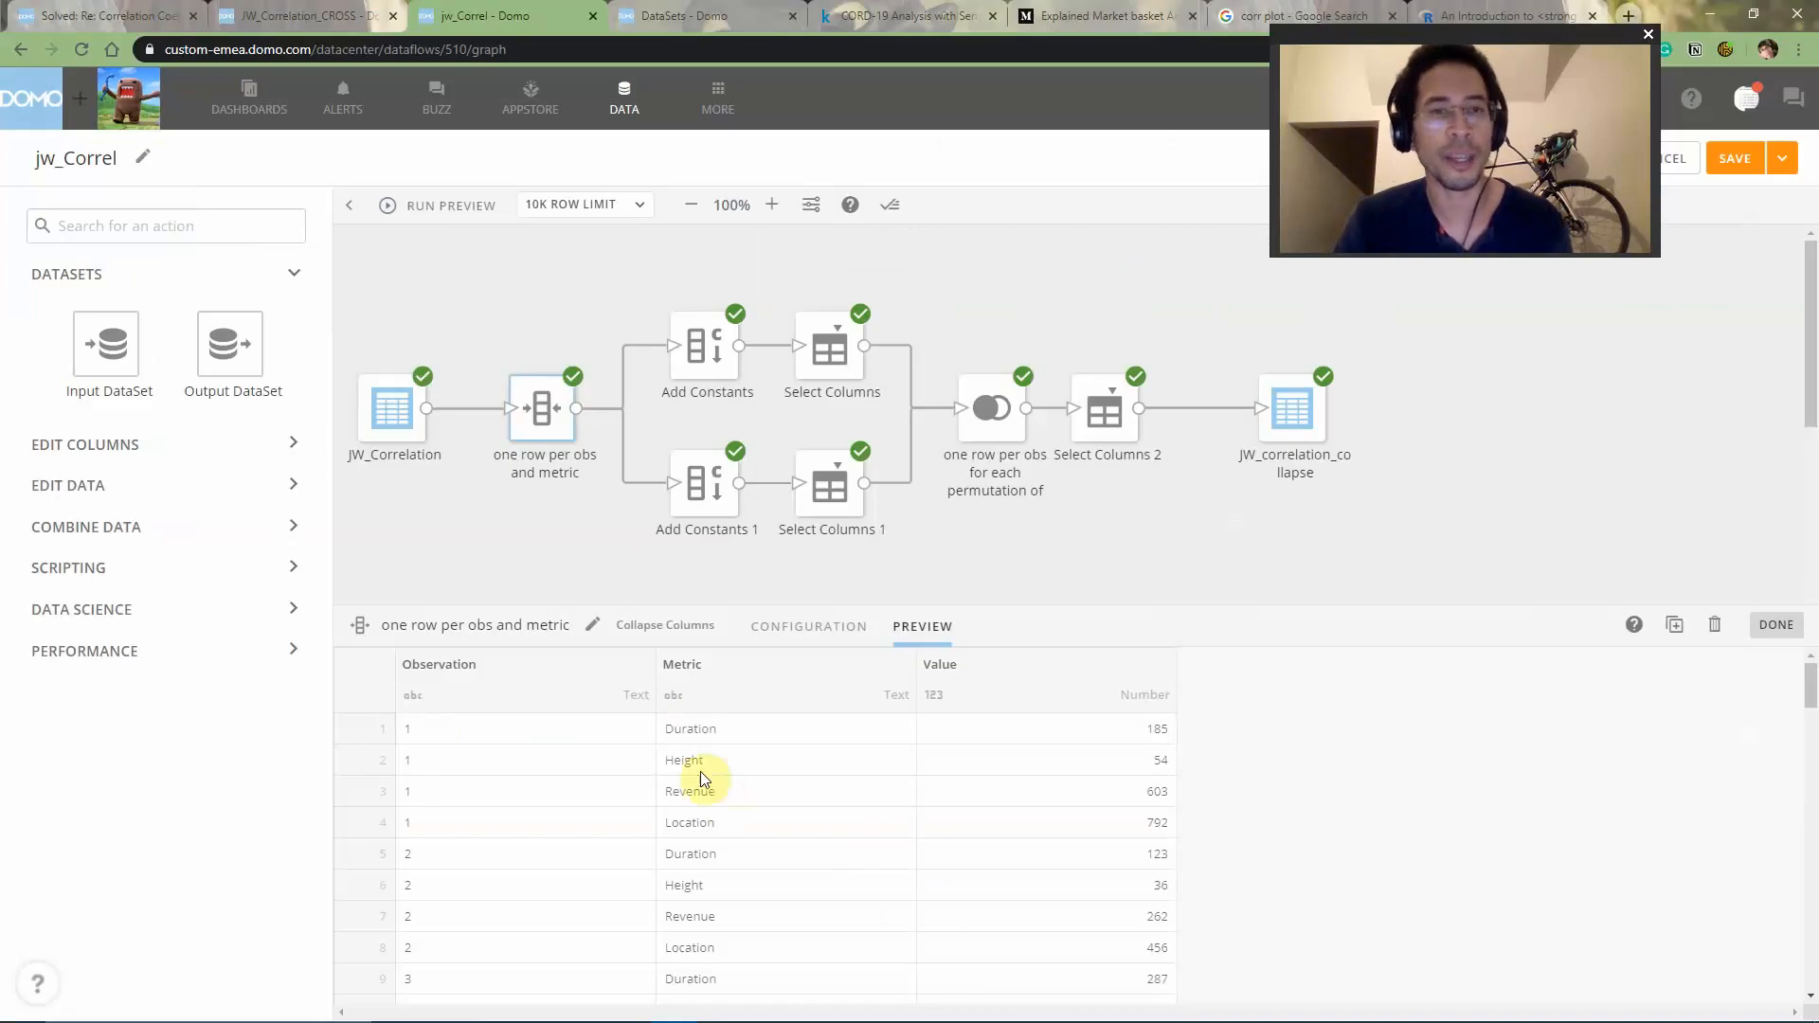
click(828, 353)
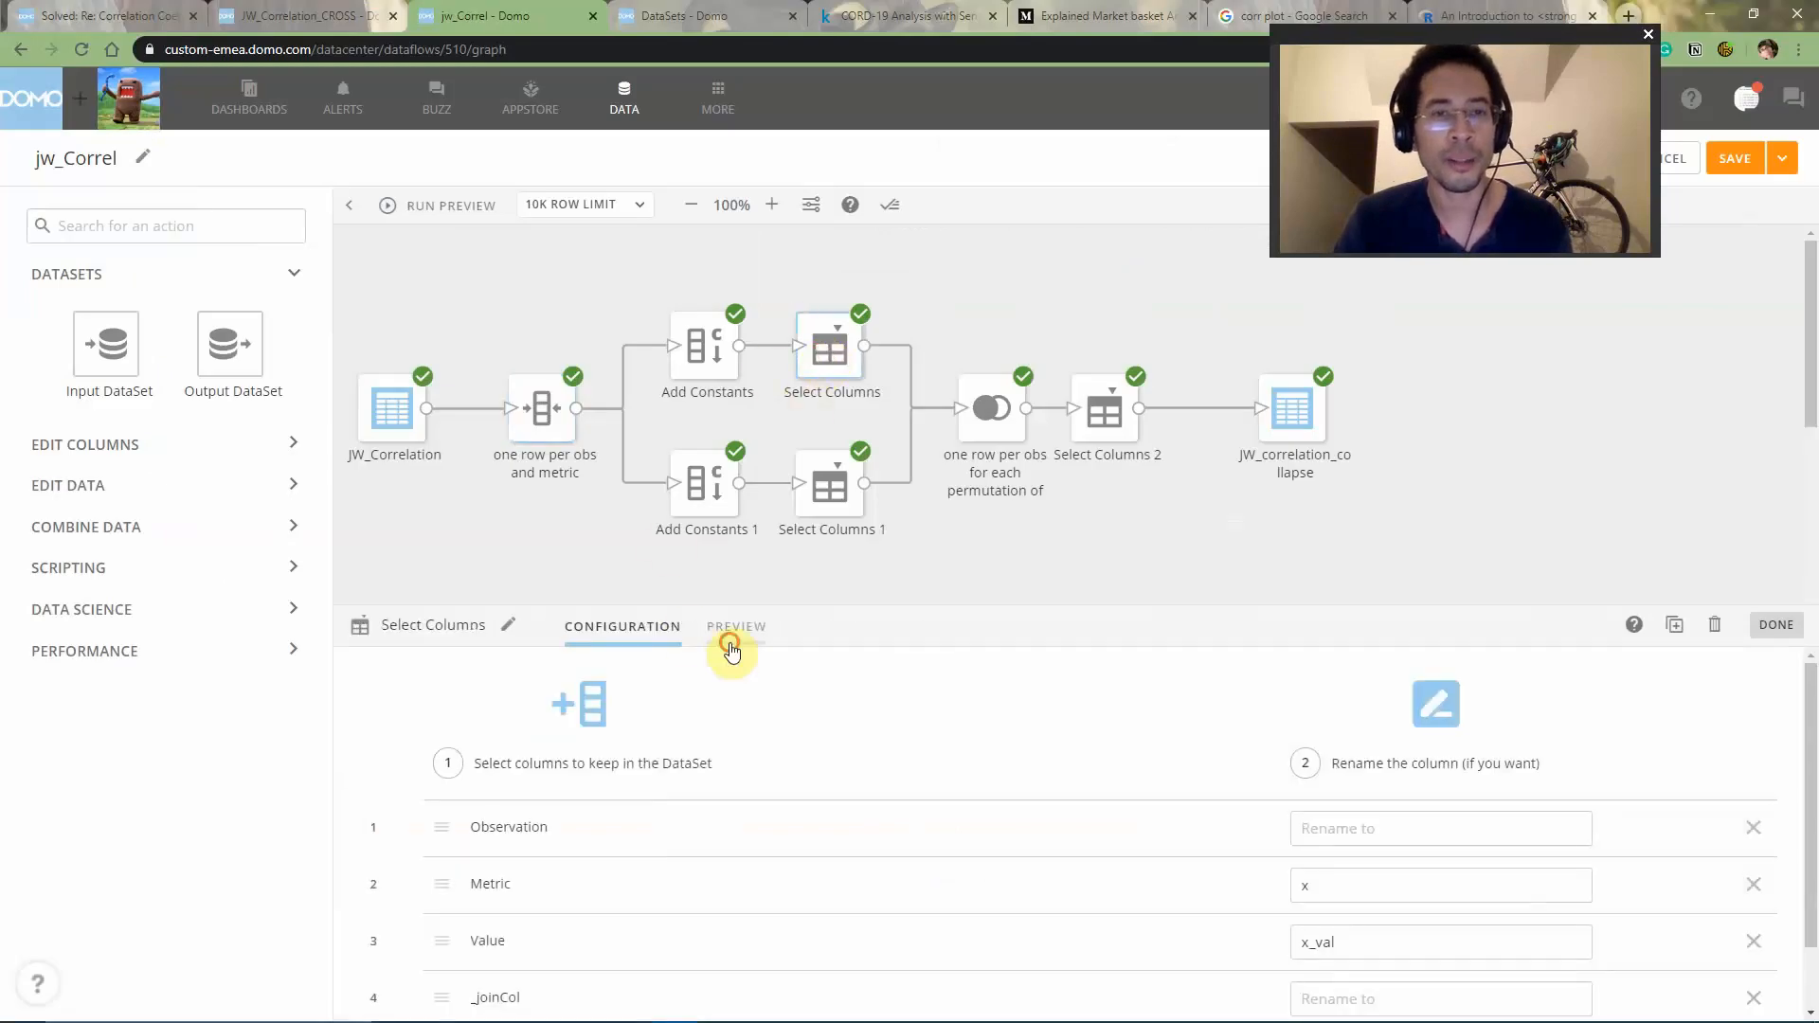
click(731, 628)
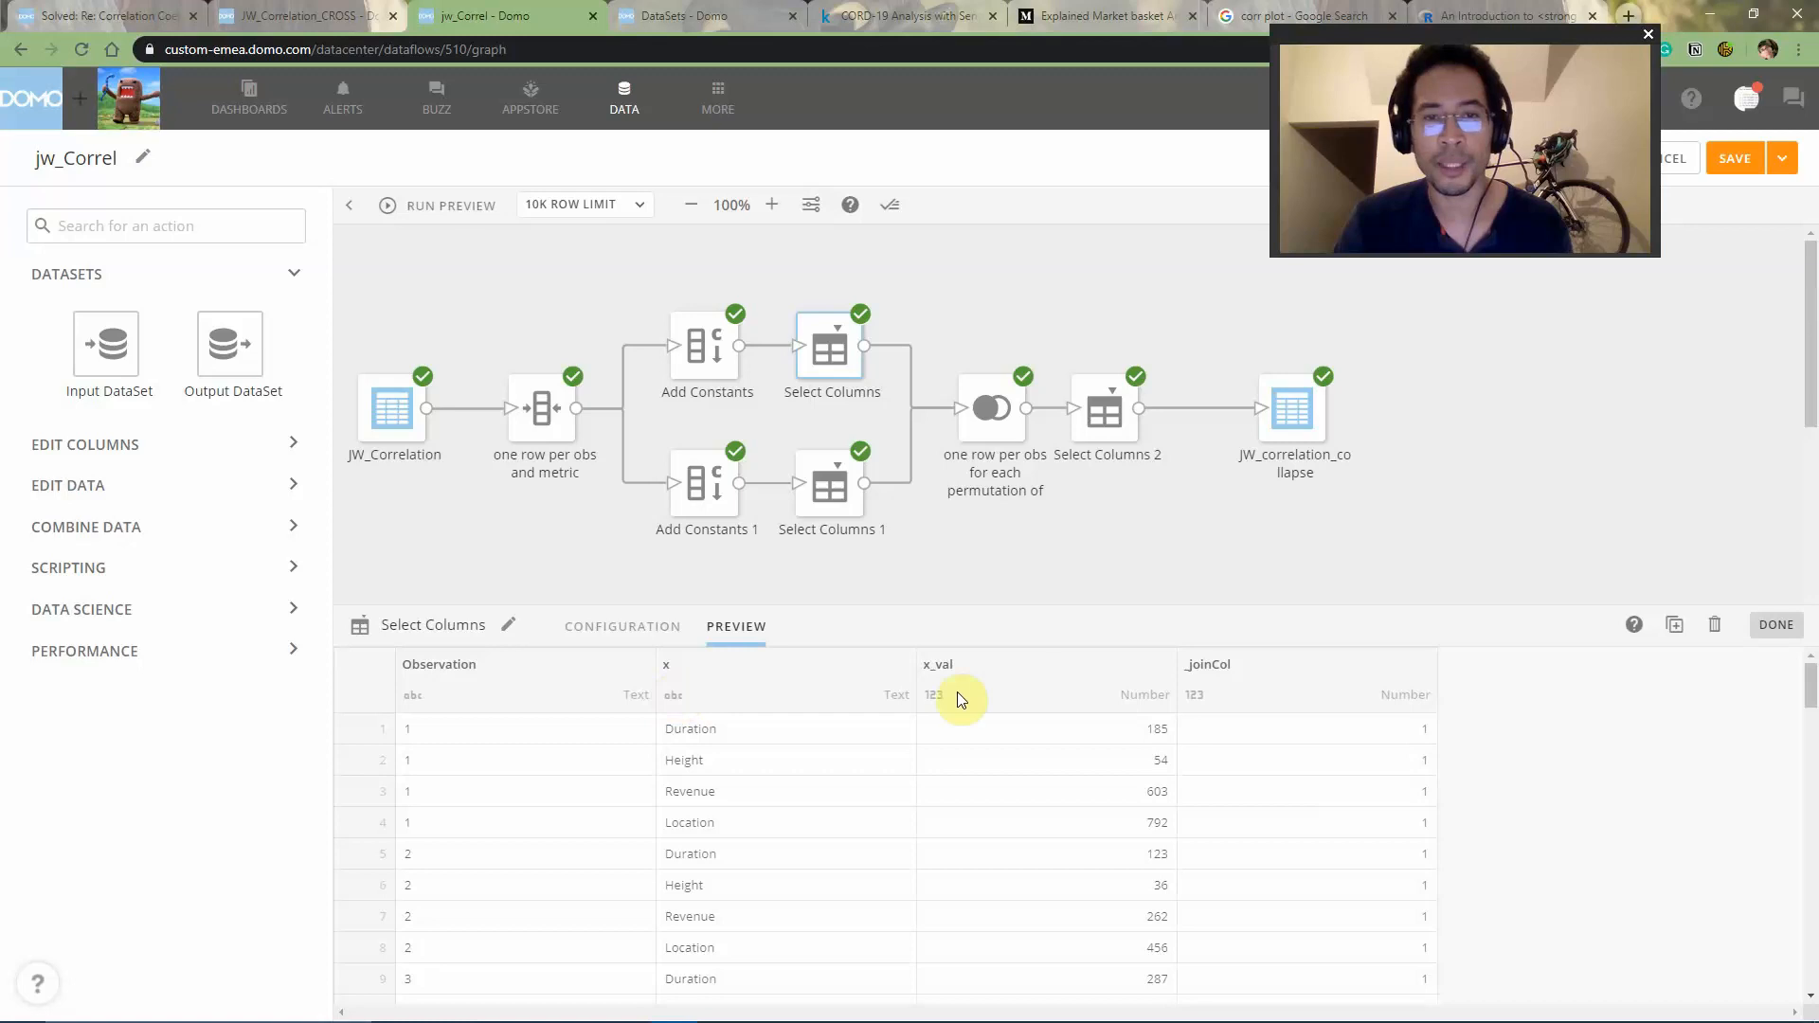
click(830, 485)
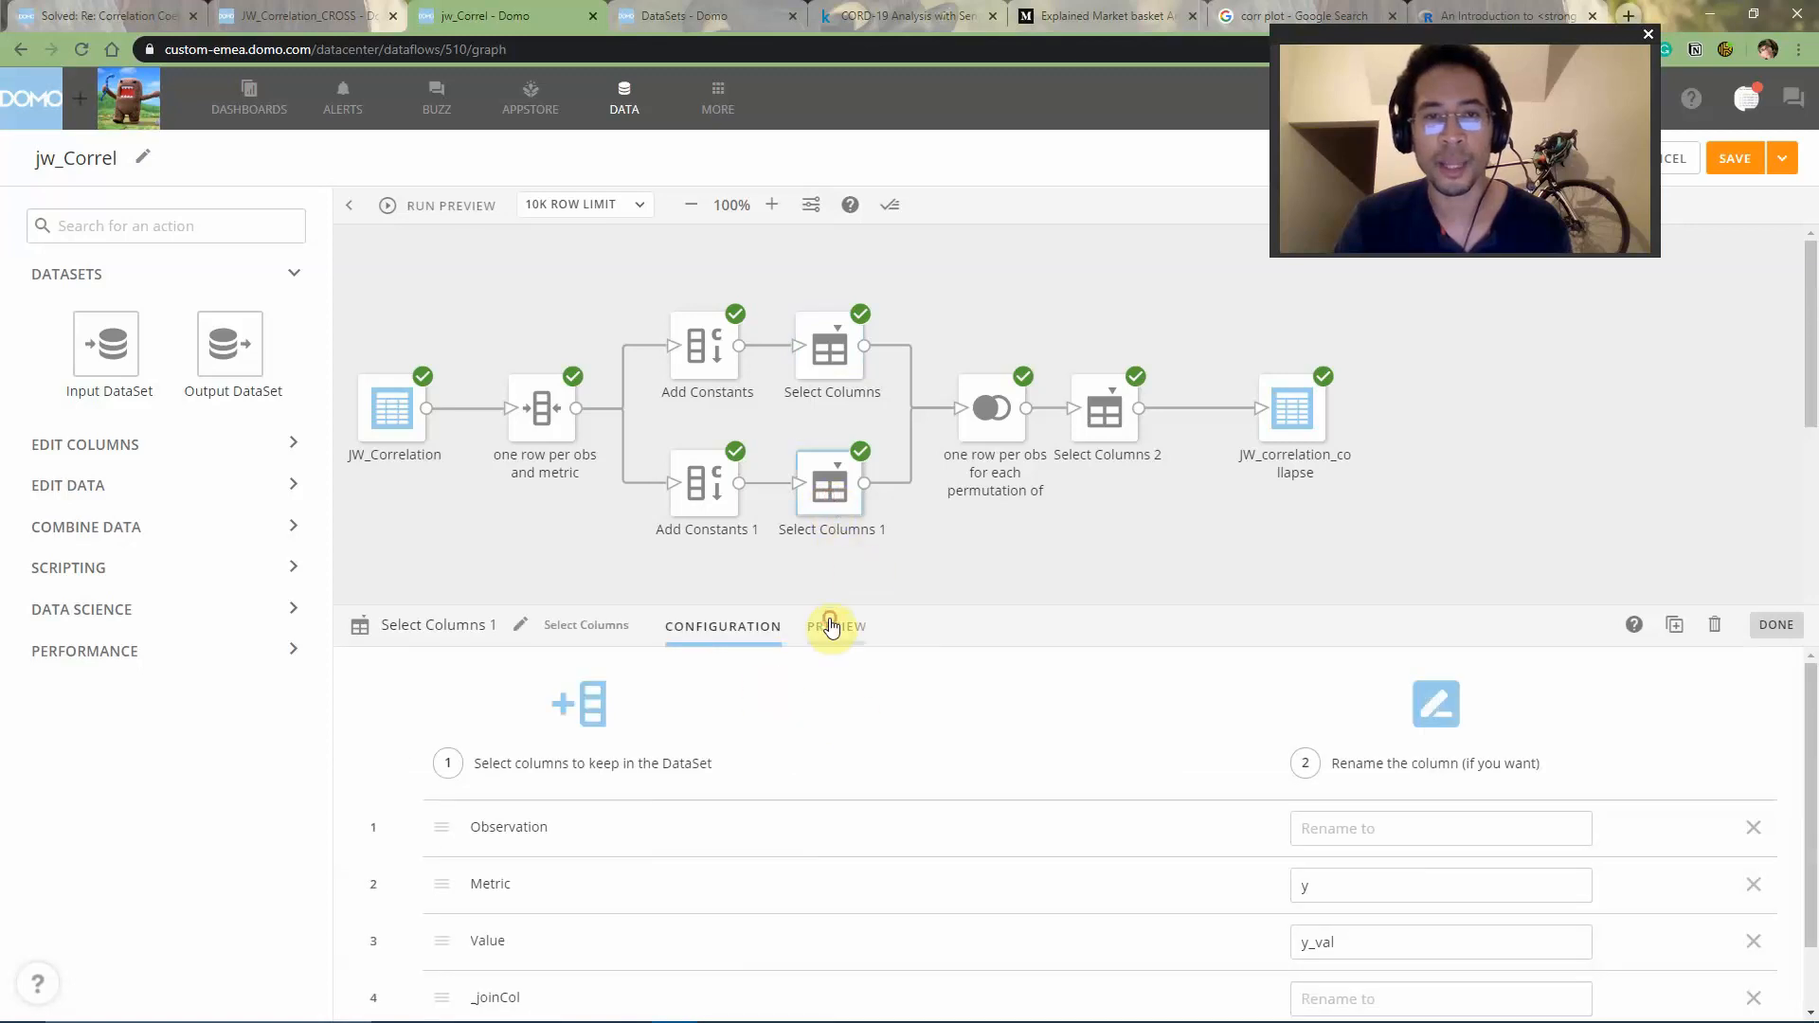
click(830, 627)
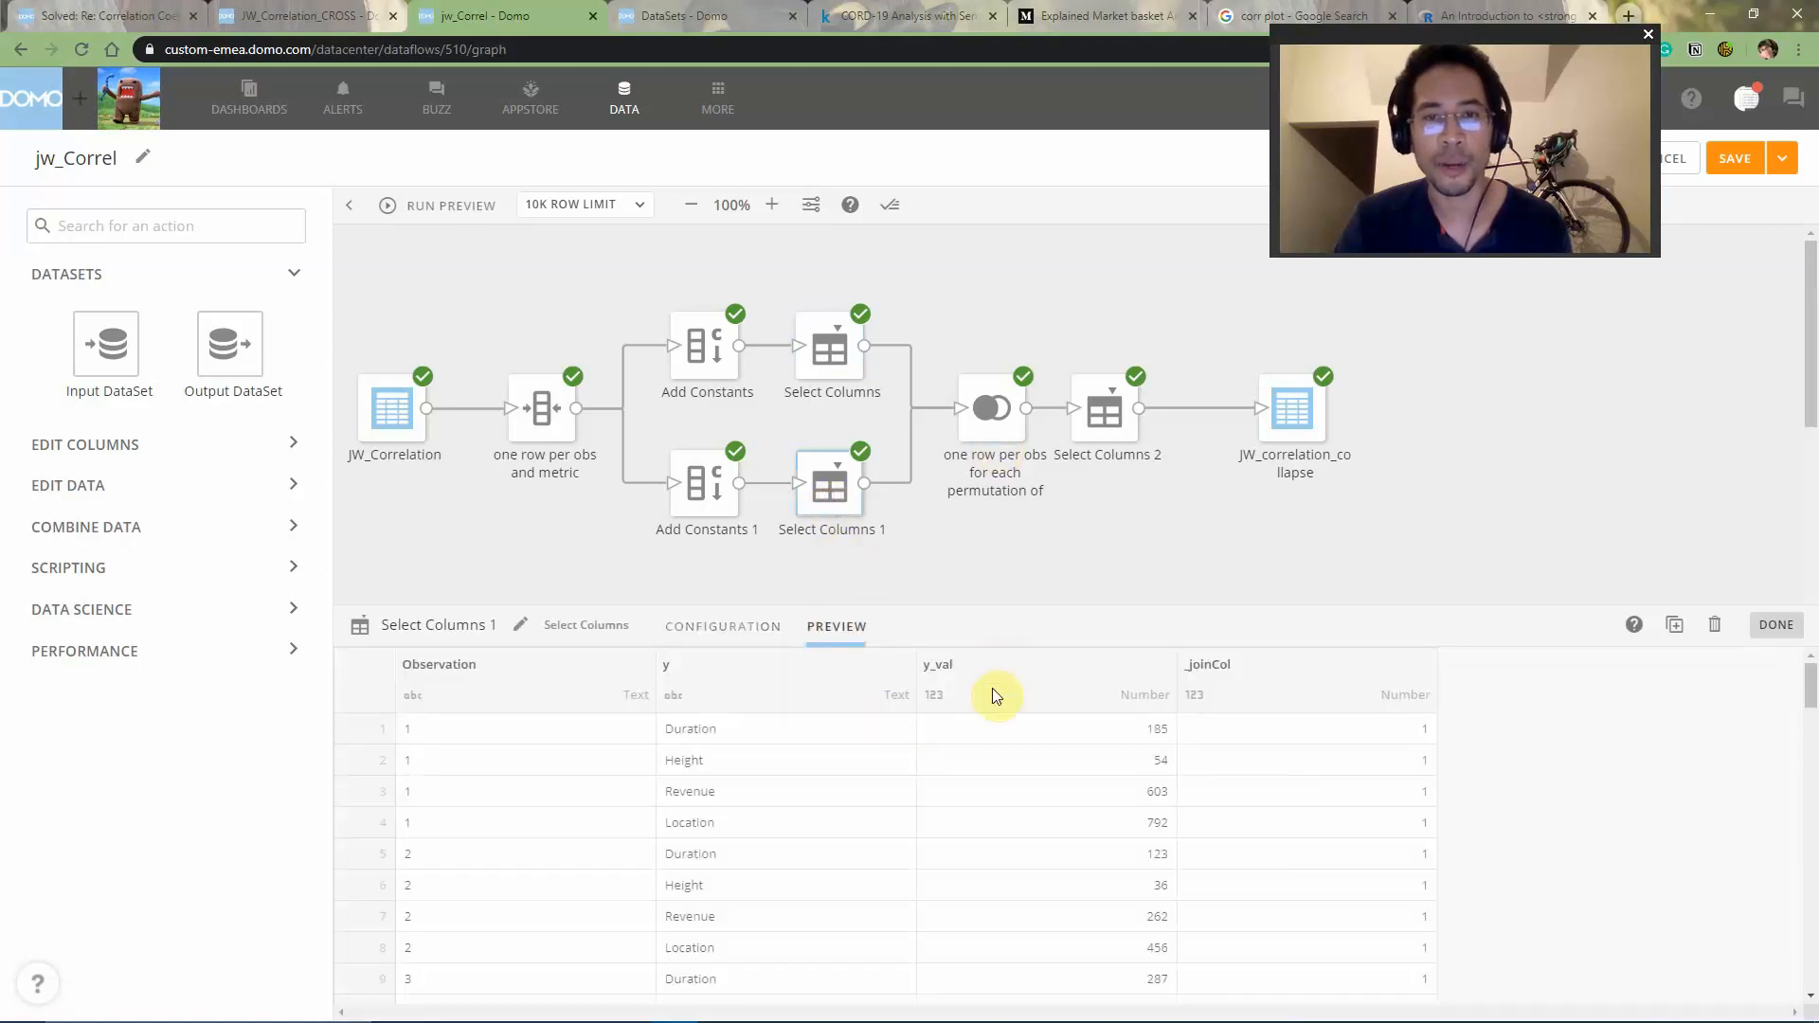
- Review the join tile's matching columns and preview the output rows of the JW_correlation_collapse dataset
click(991, 409)
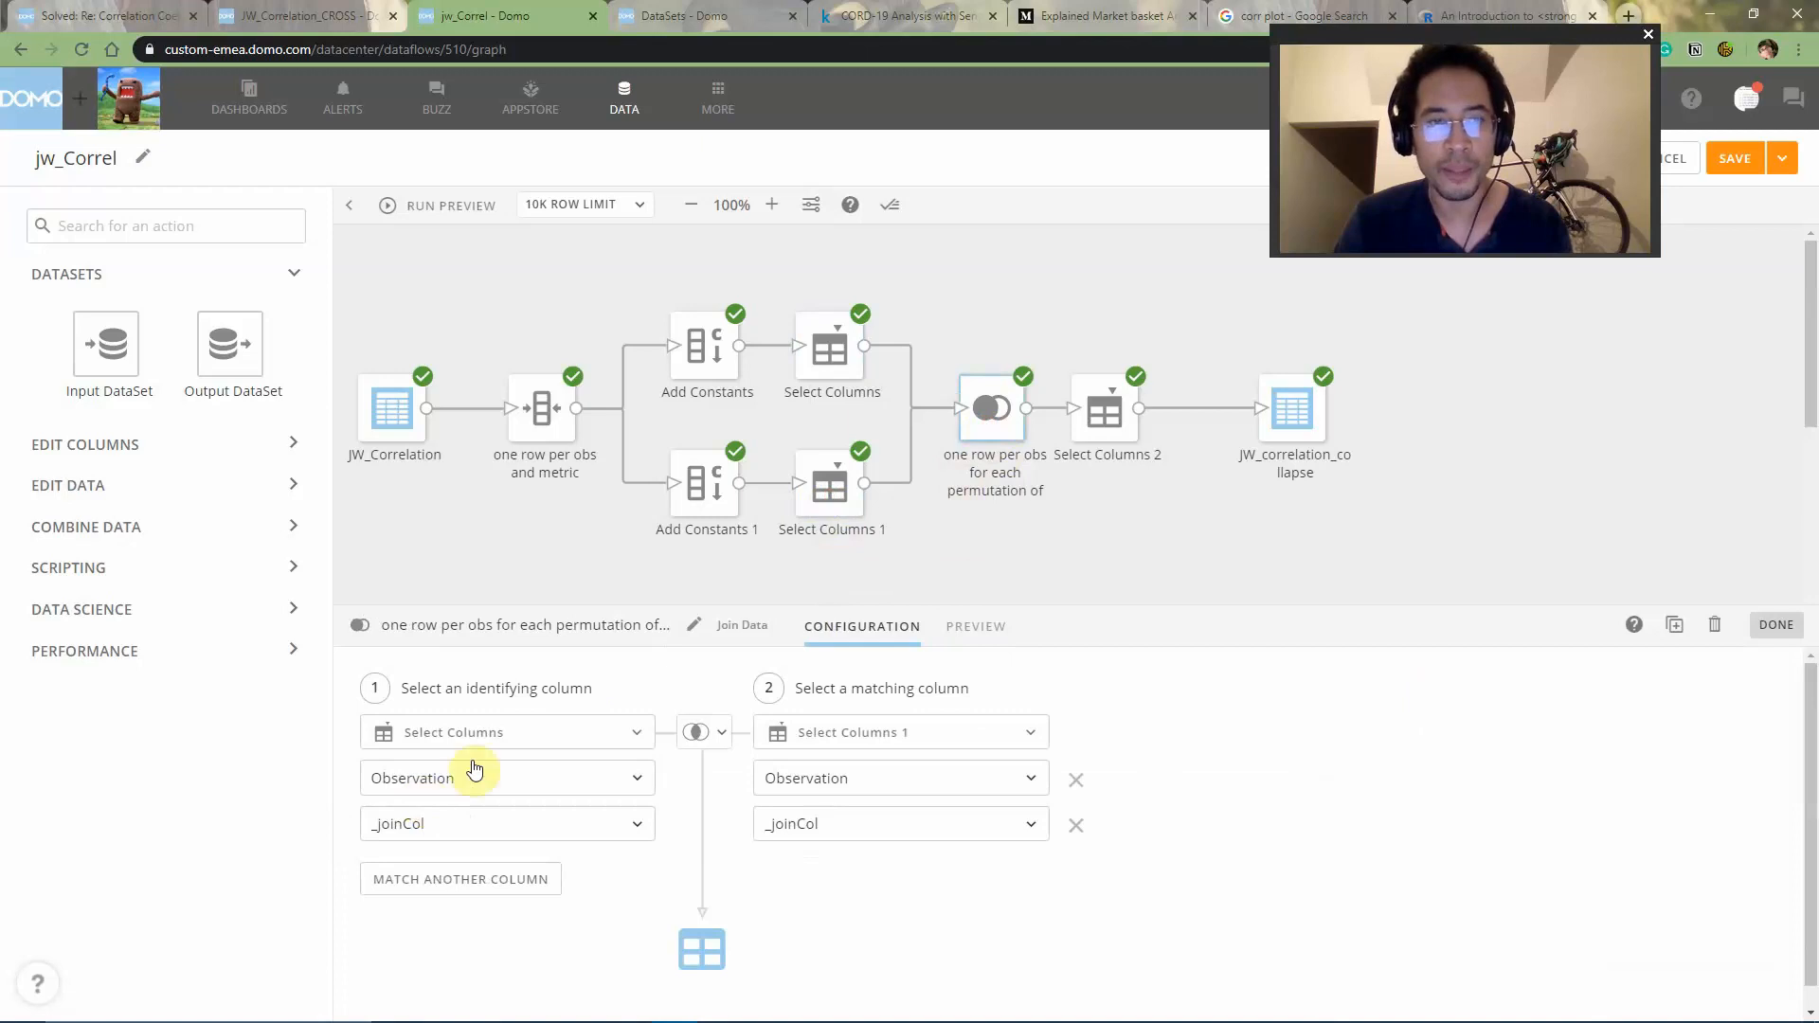
click(1297, 429)
click(784, 629)
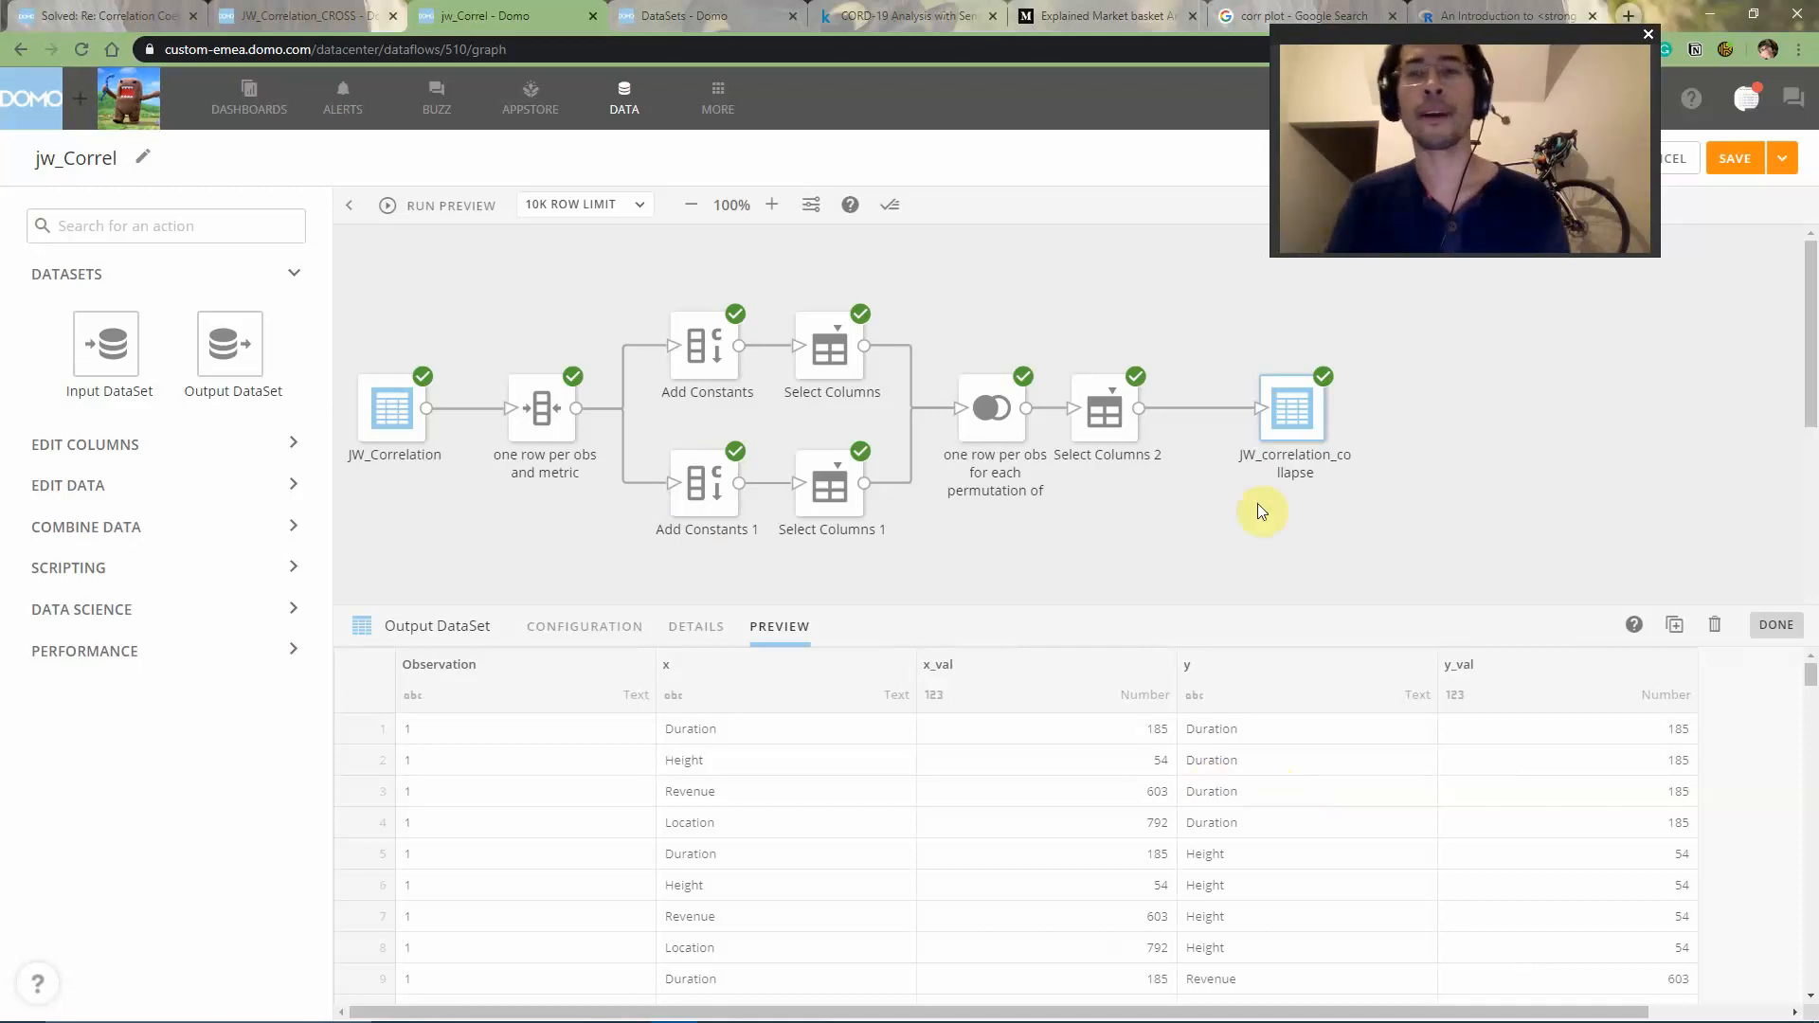
click(1298, 493)
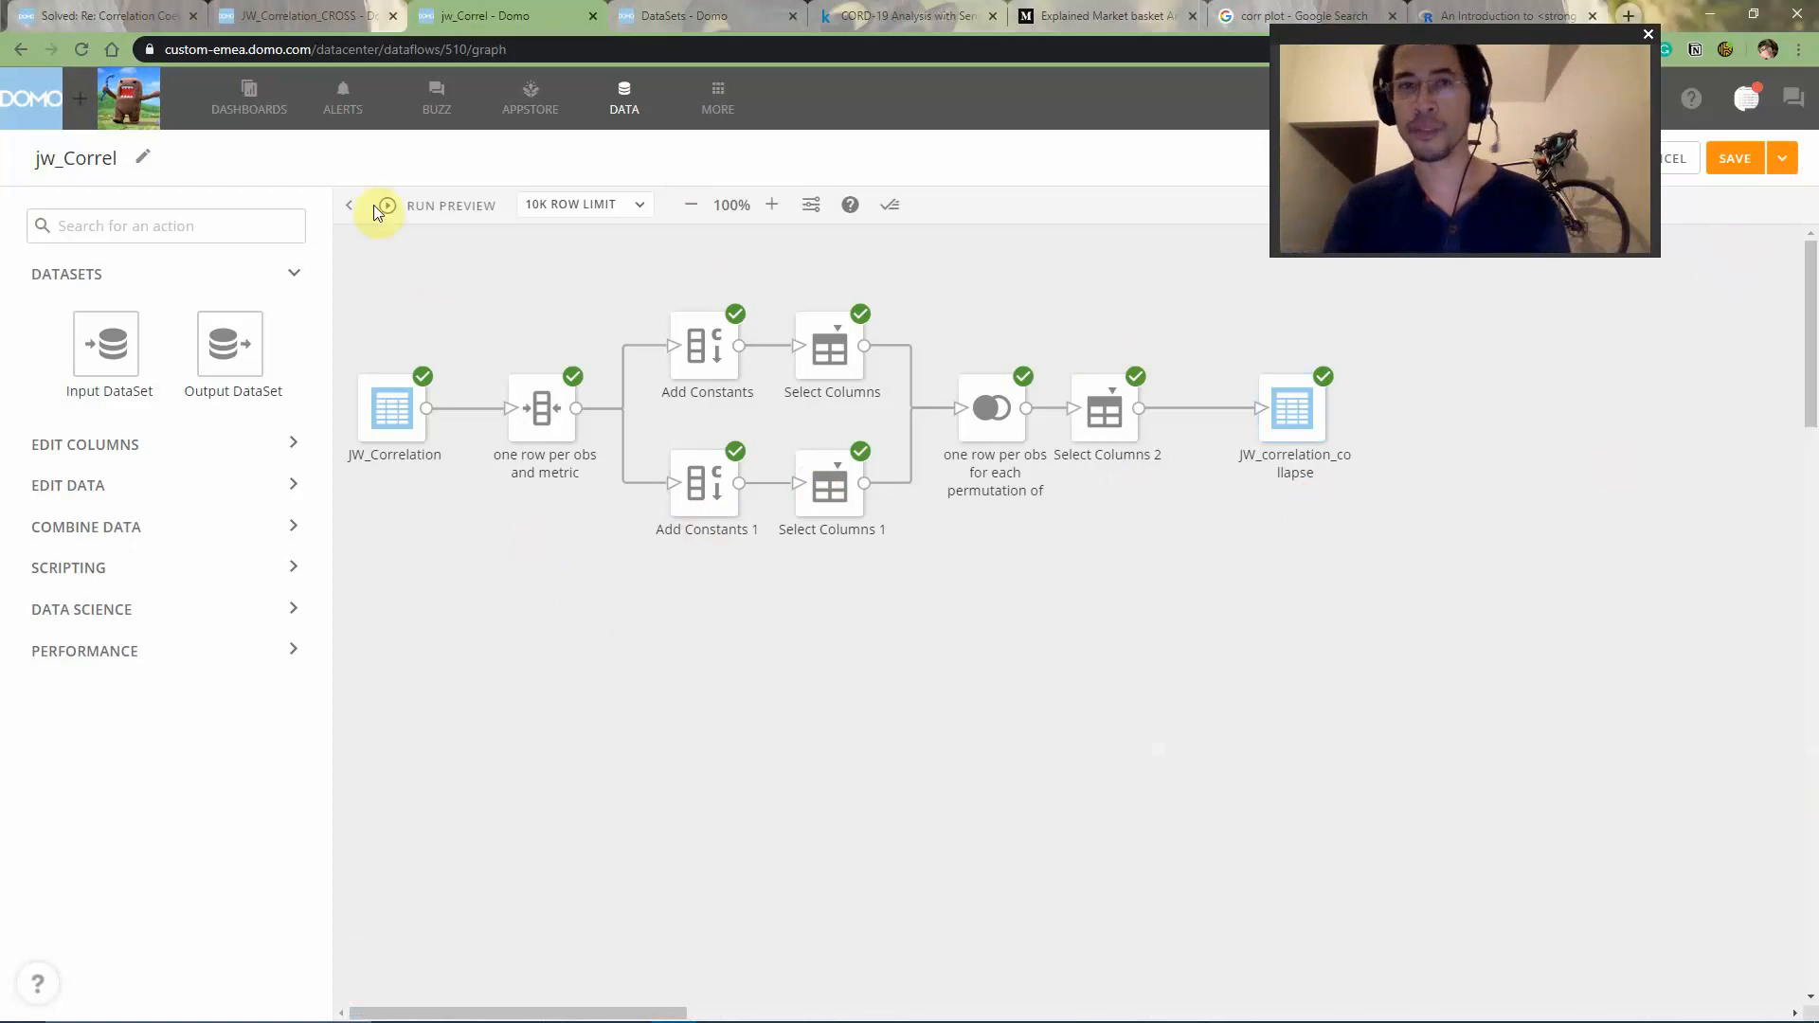
- In the JW_Correlation_CROSS card, replace the rowCount column with corel_coef and review the corel_coef Beast Mode formula
click(312, 16)
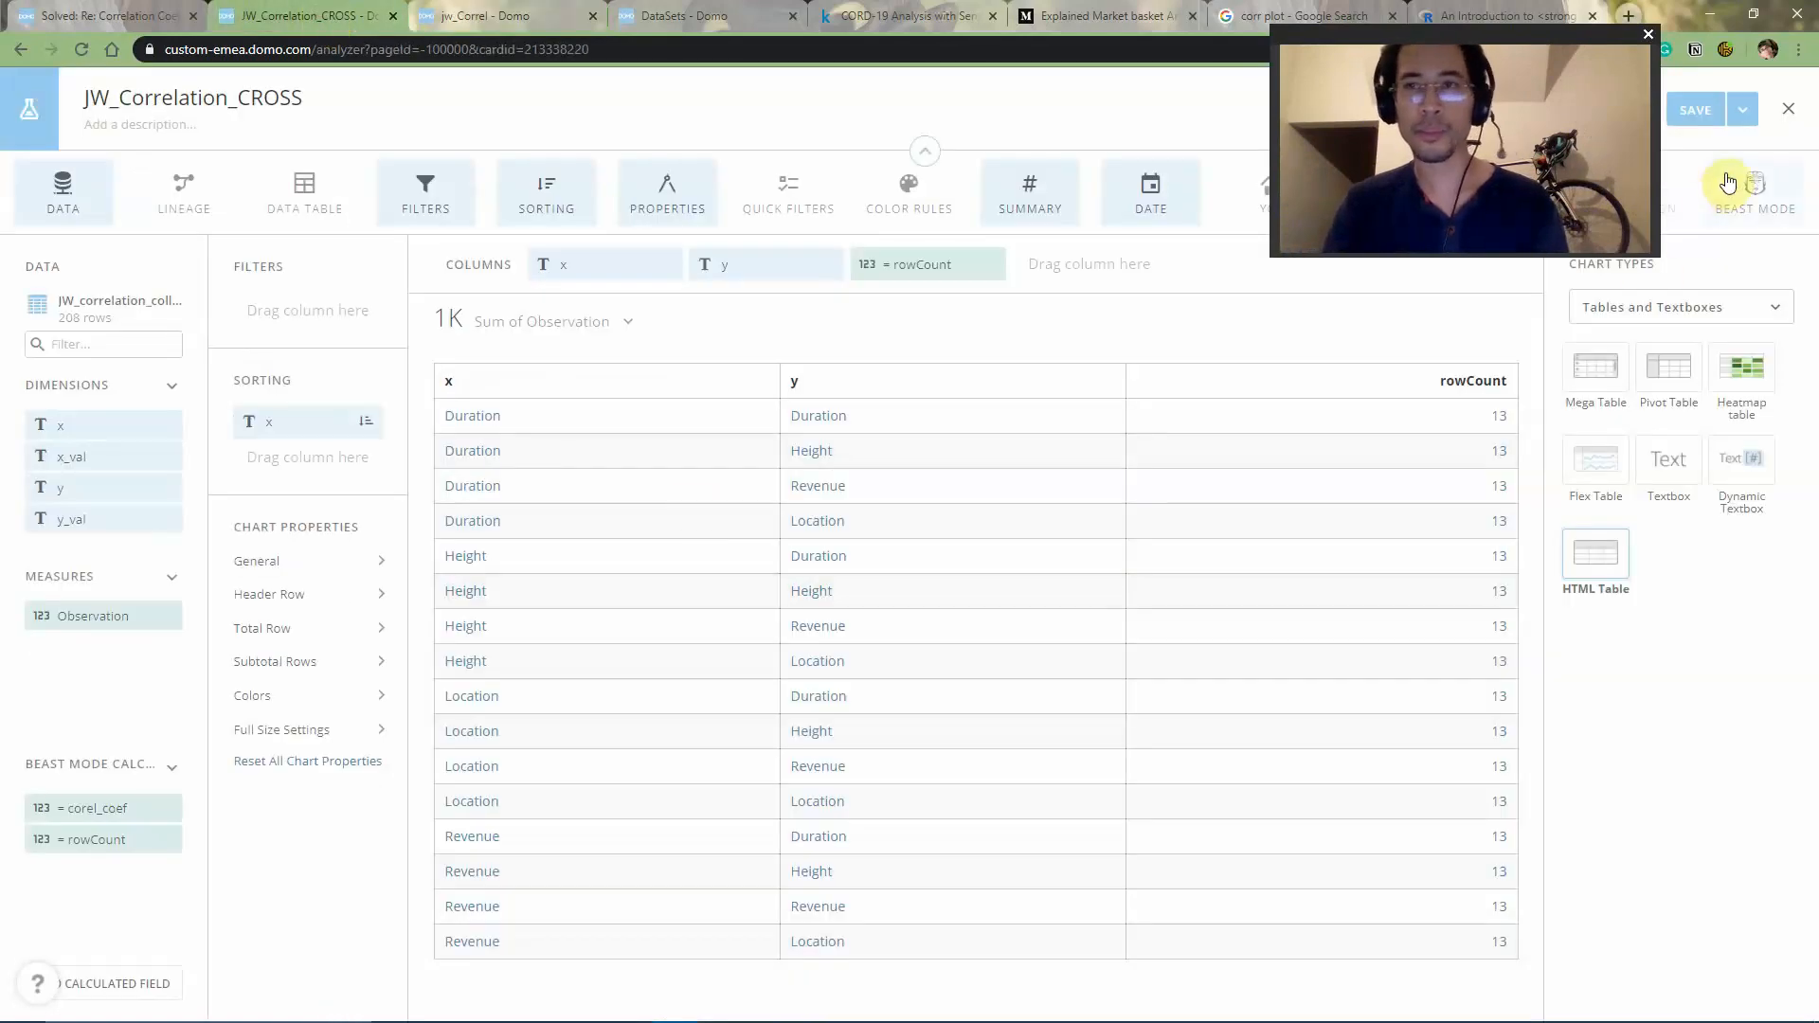
click(986, 260)
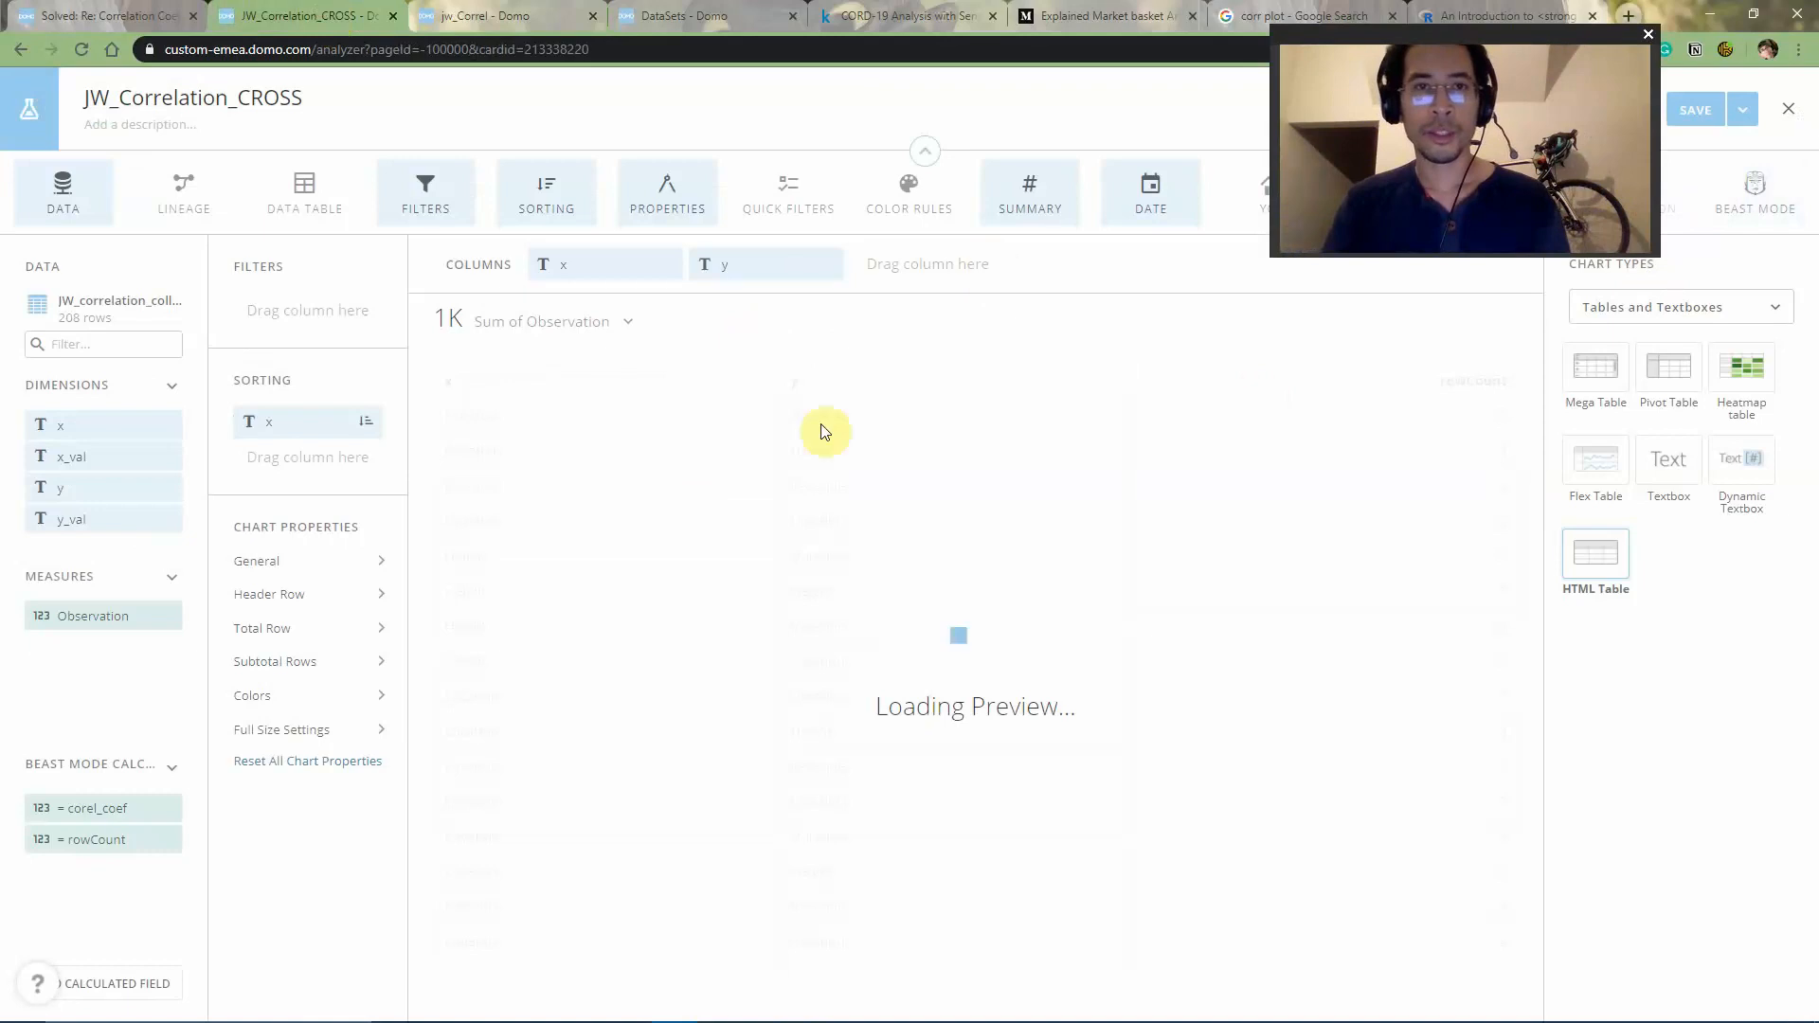
mouse_move(138, 840)
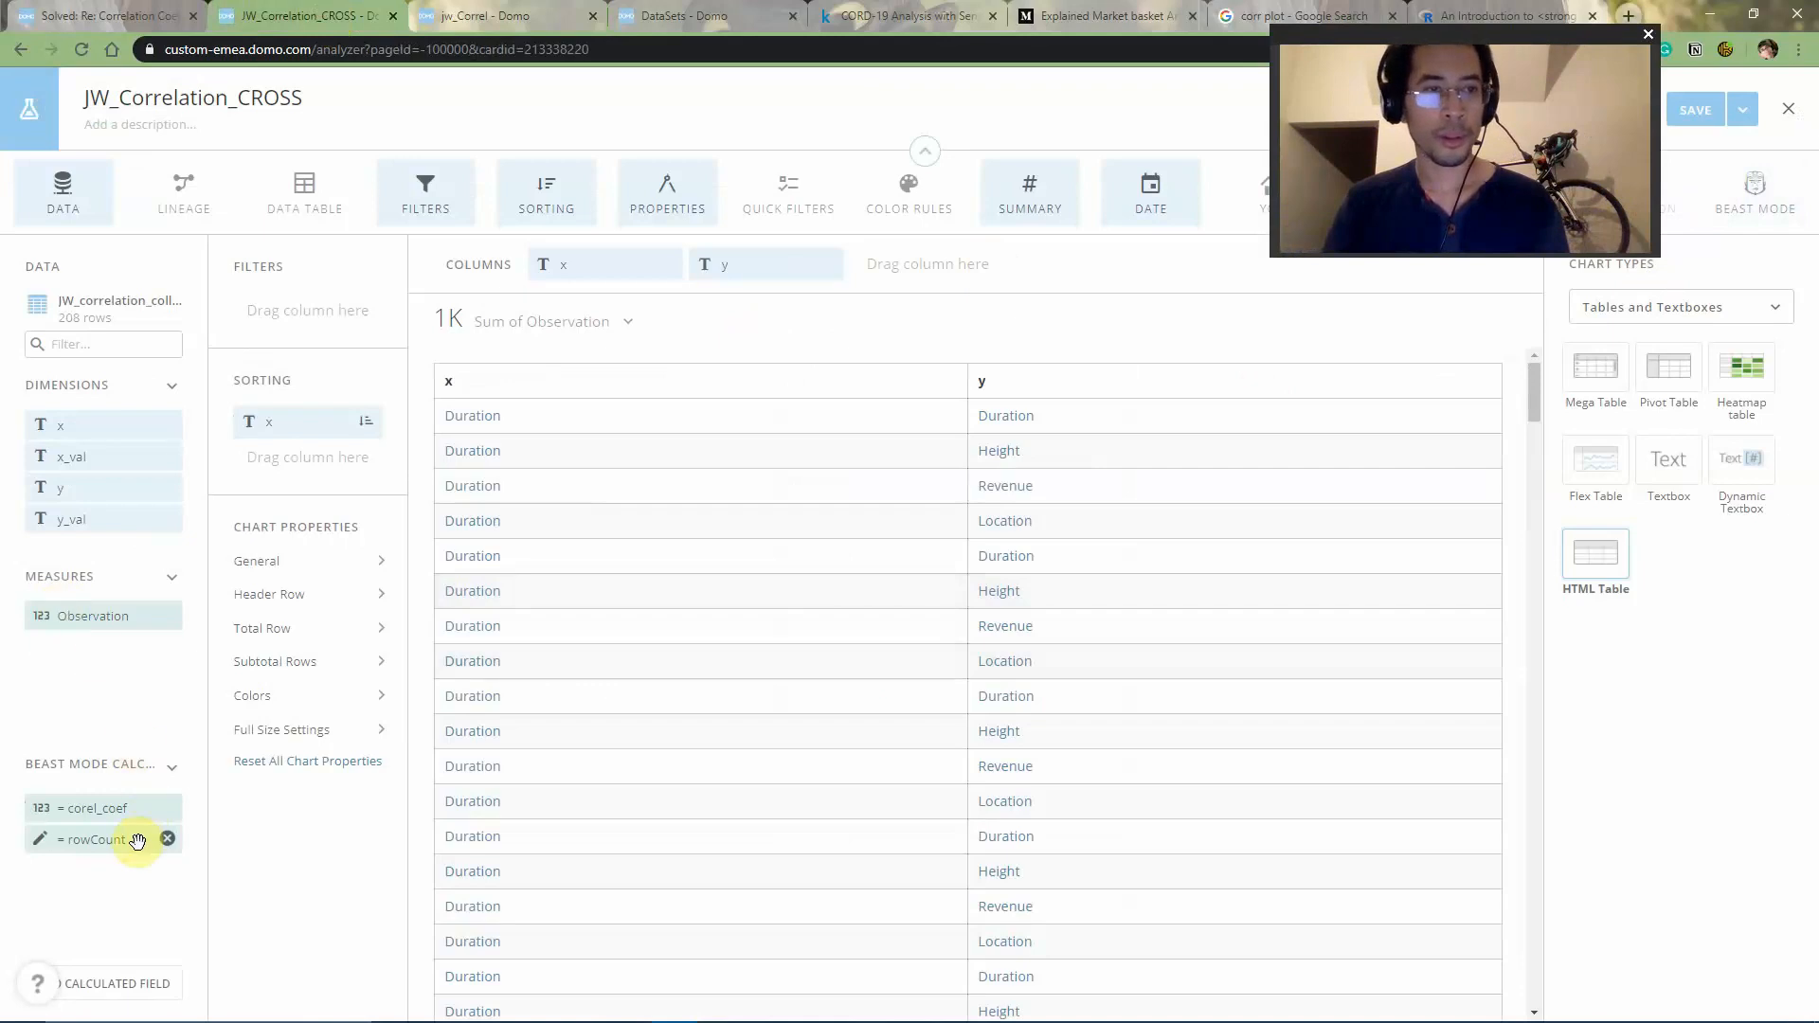
drag(131, 813, 963, 282)
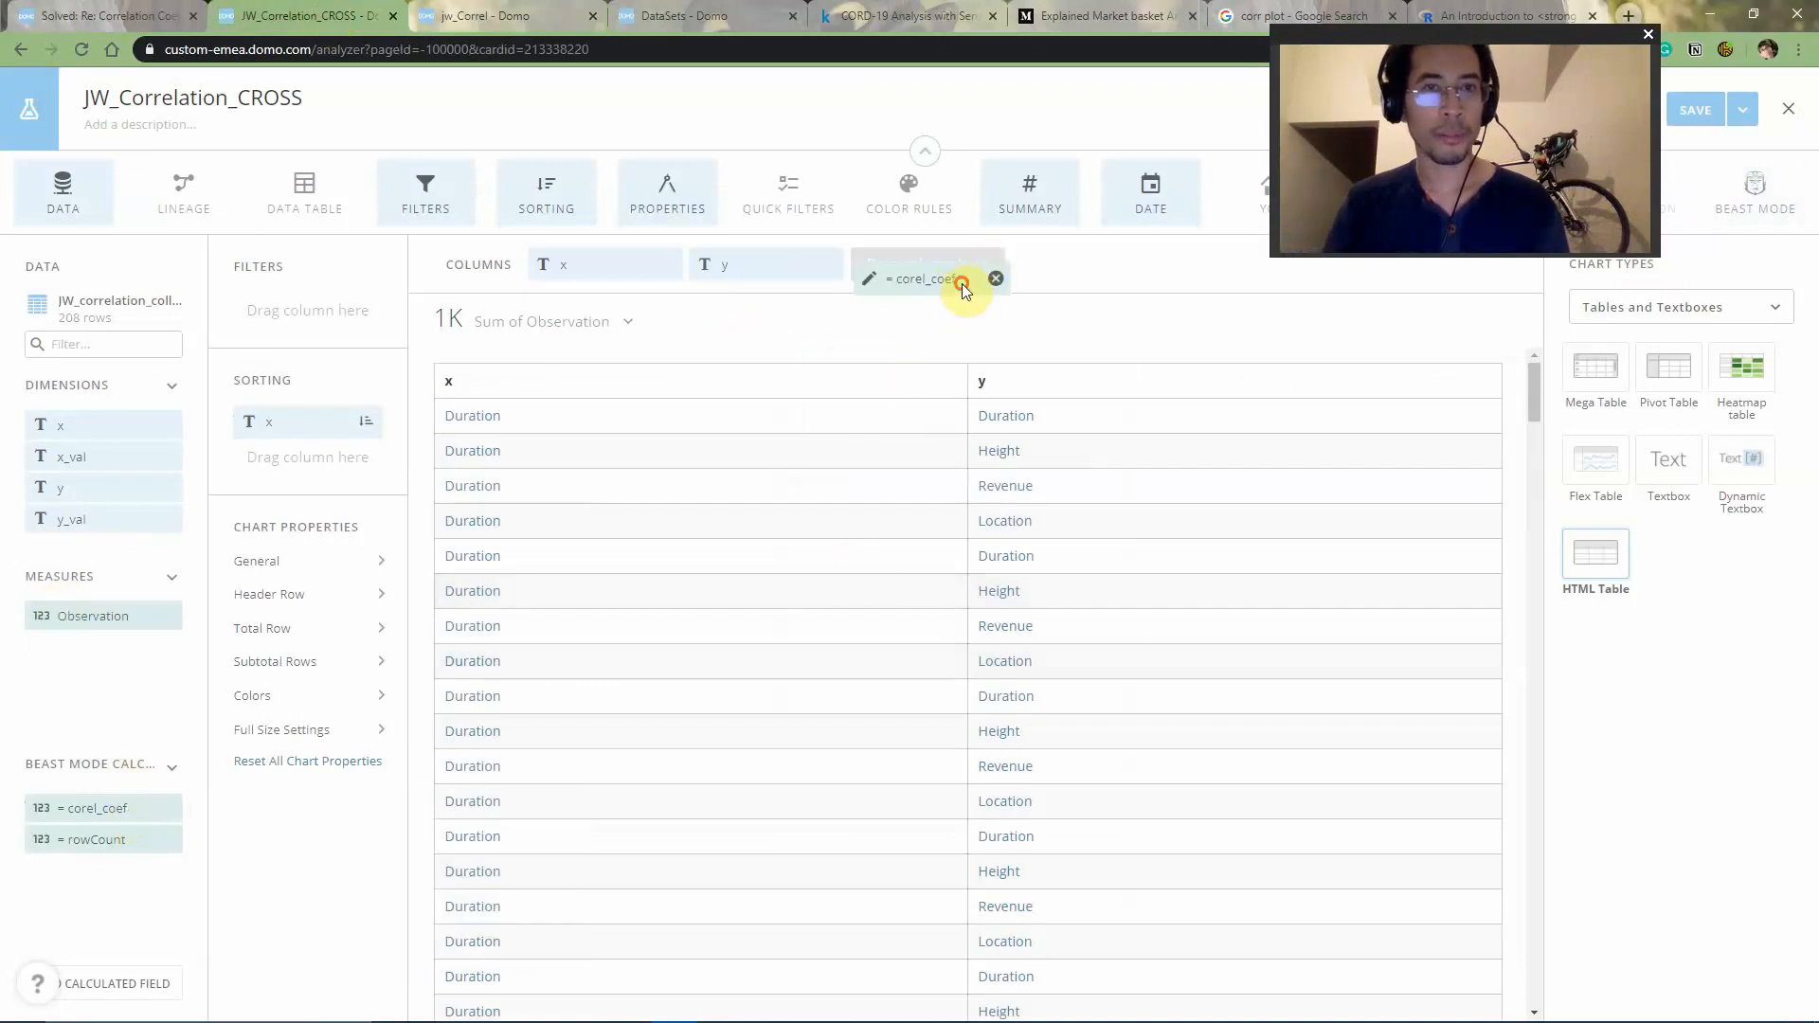
click(727, 288)
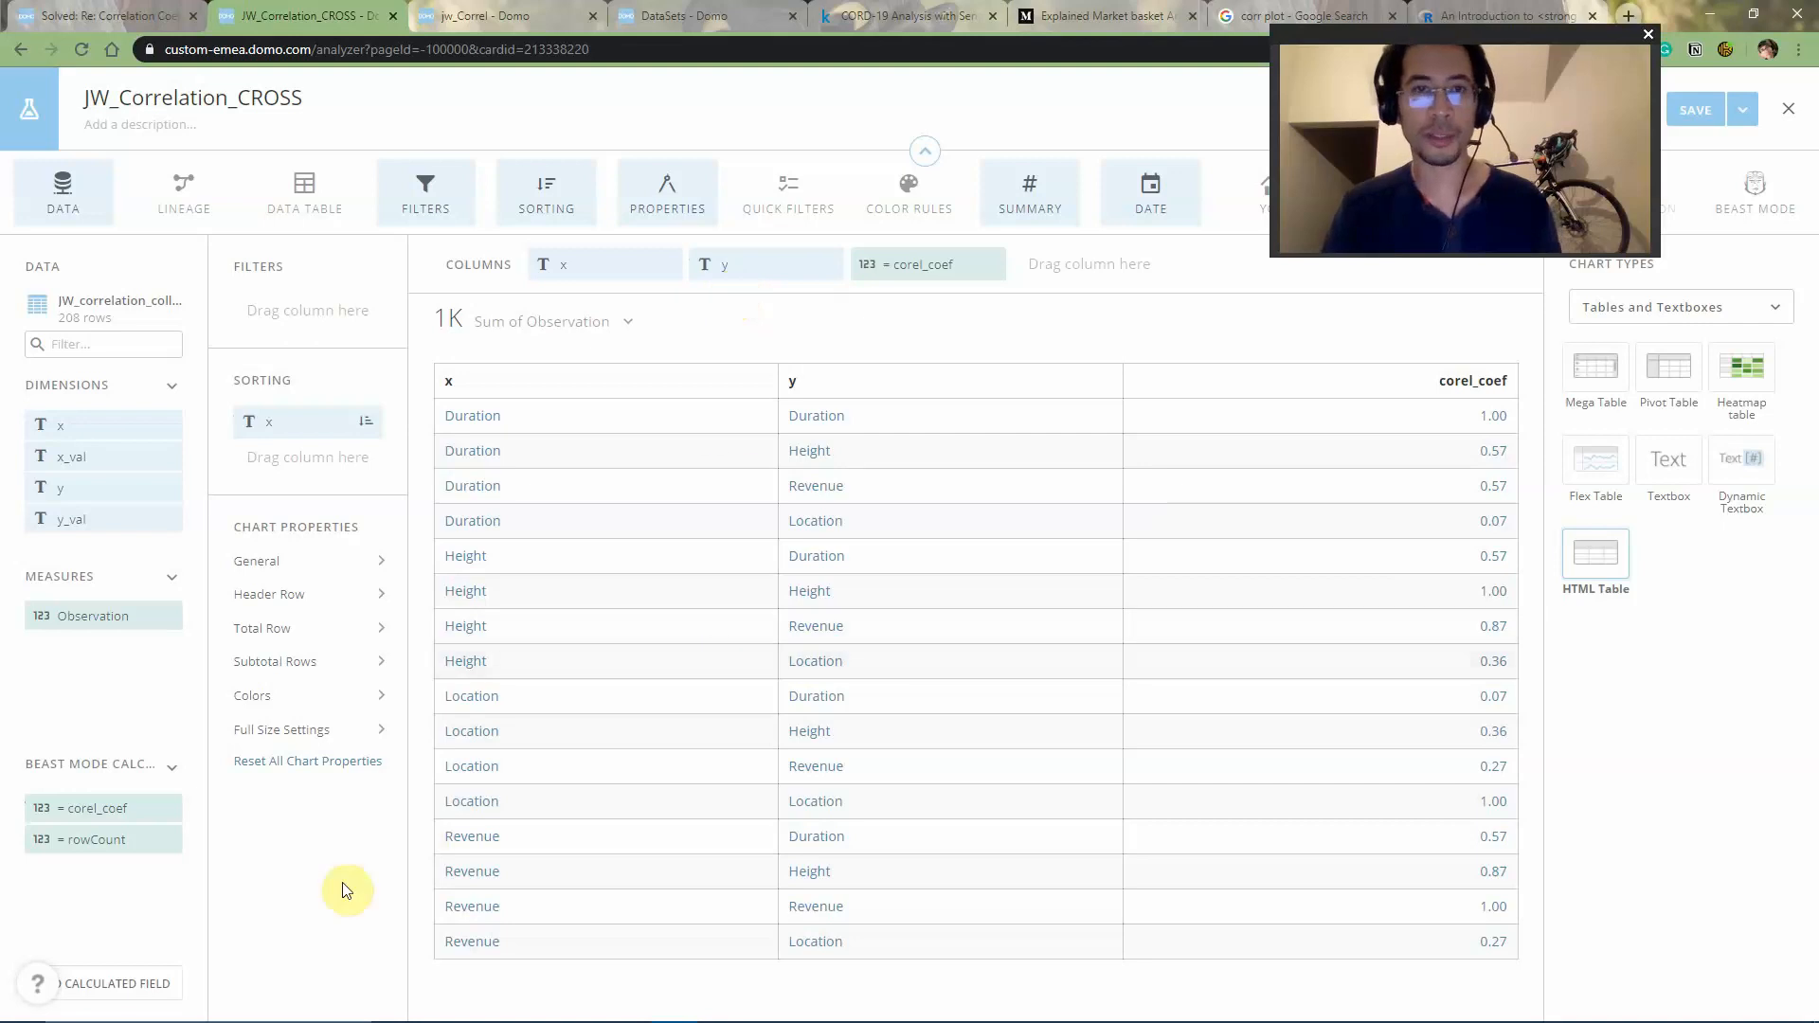
click(112, 808)
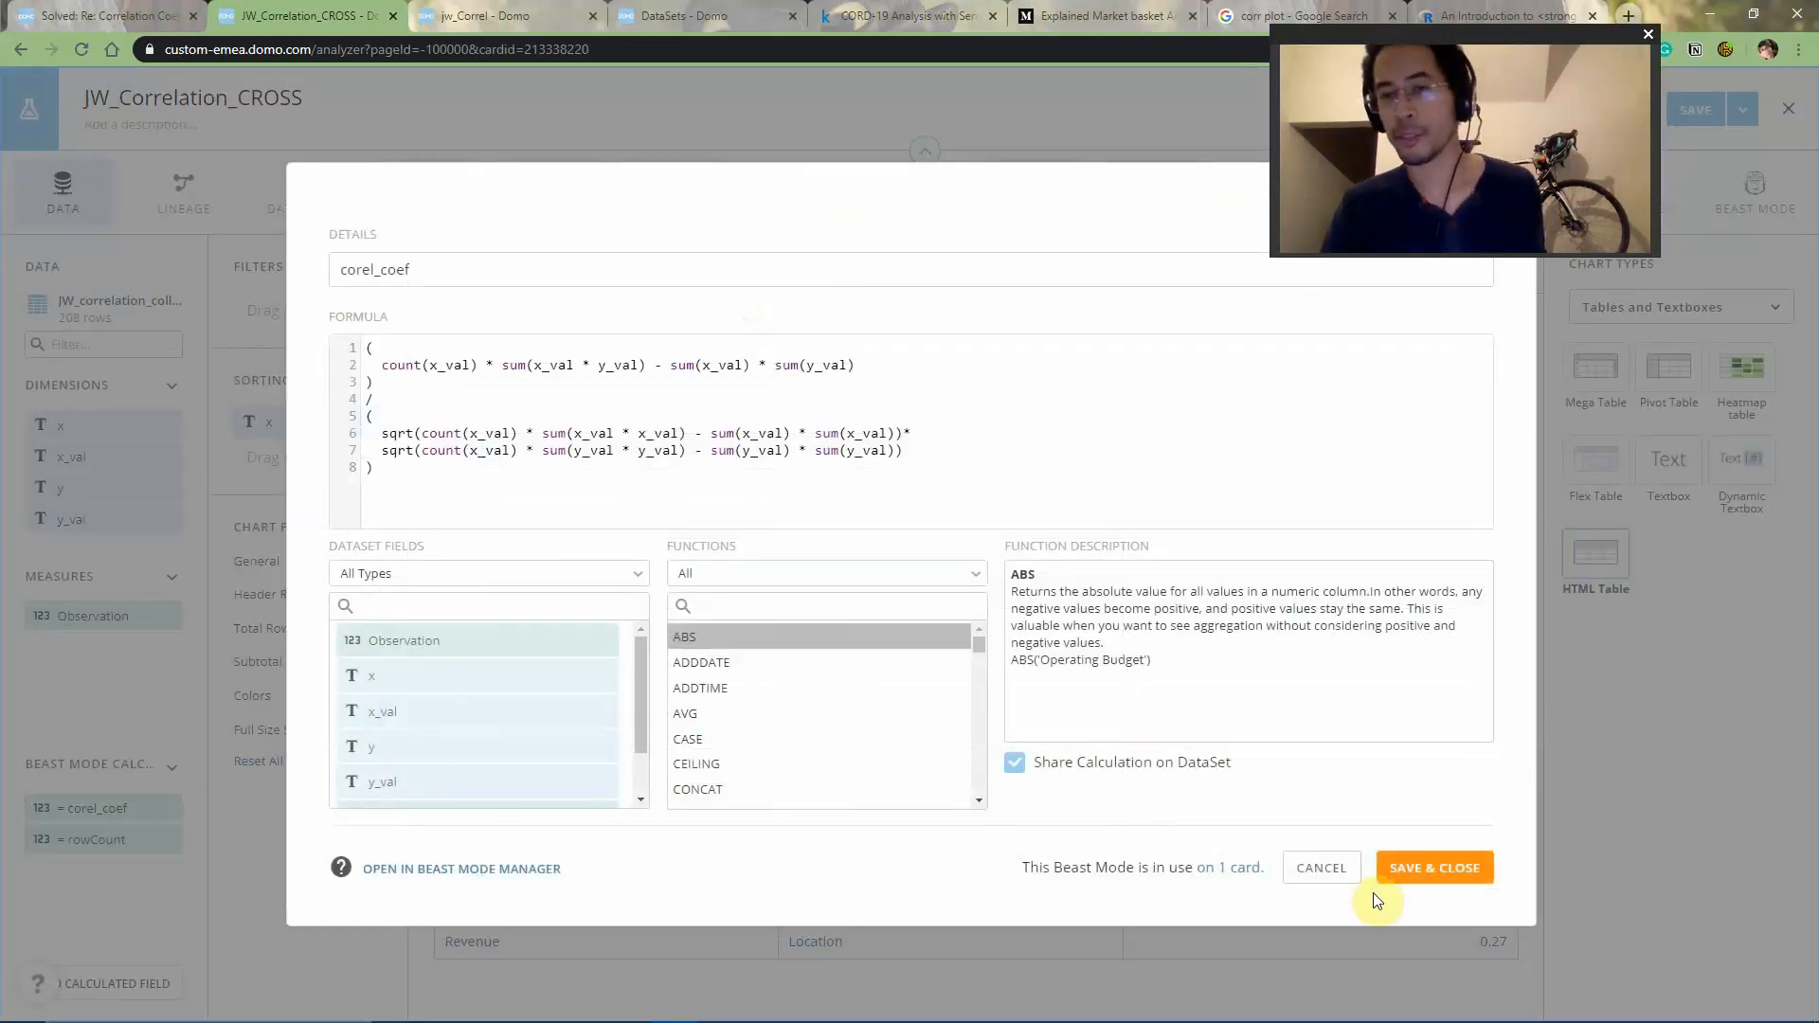
click(1343, 869)
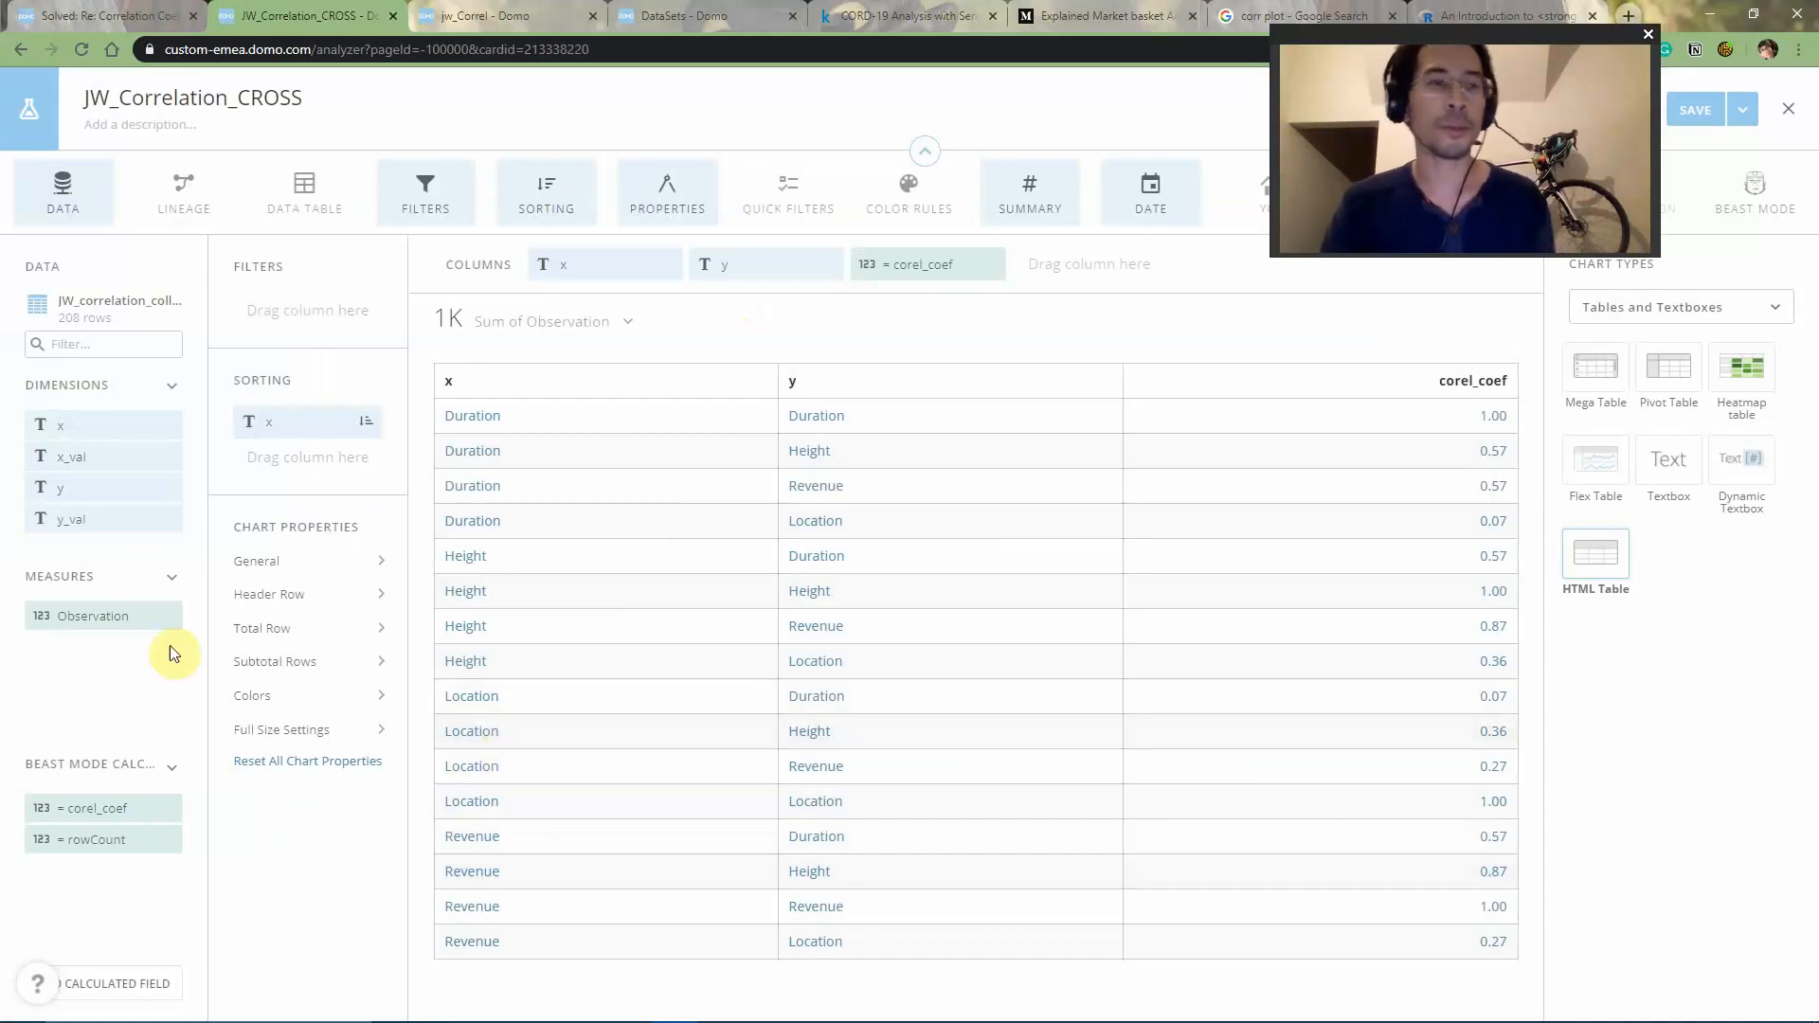
- Filter the correlation table to rows where x is Revenue
drag(122, 436, 327, 316)
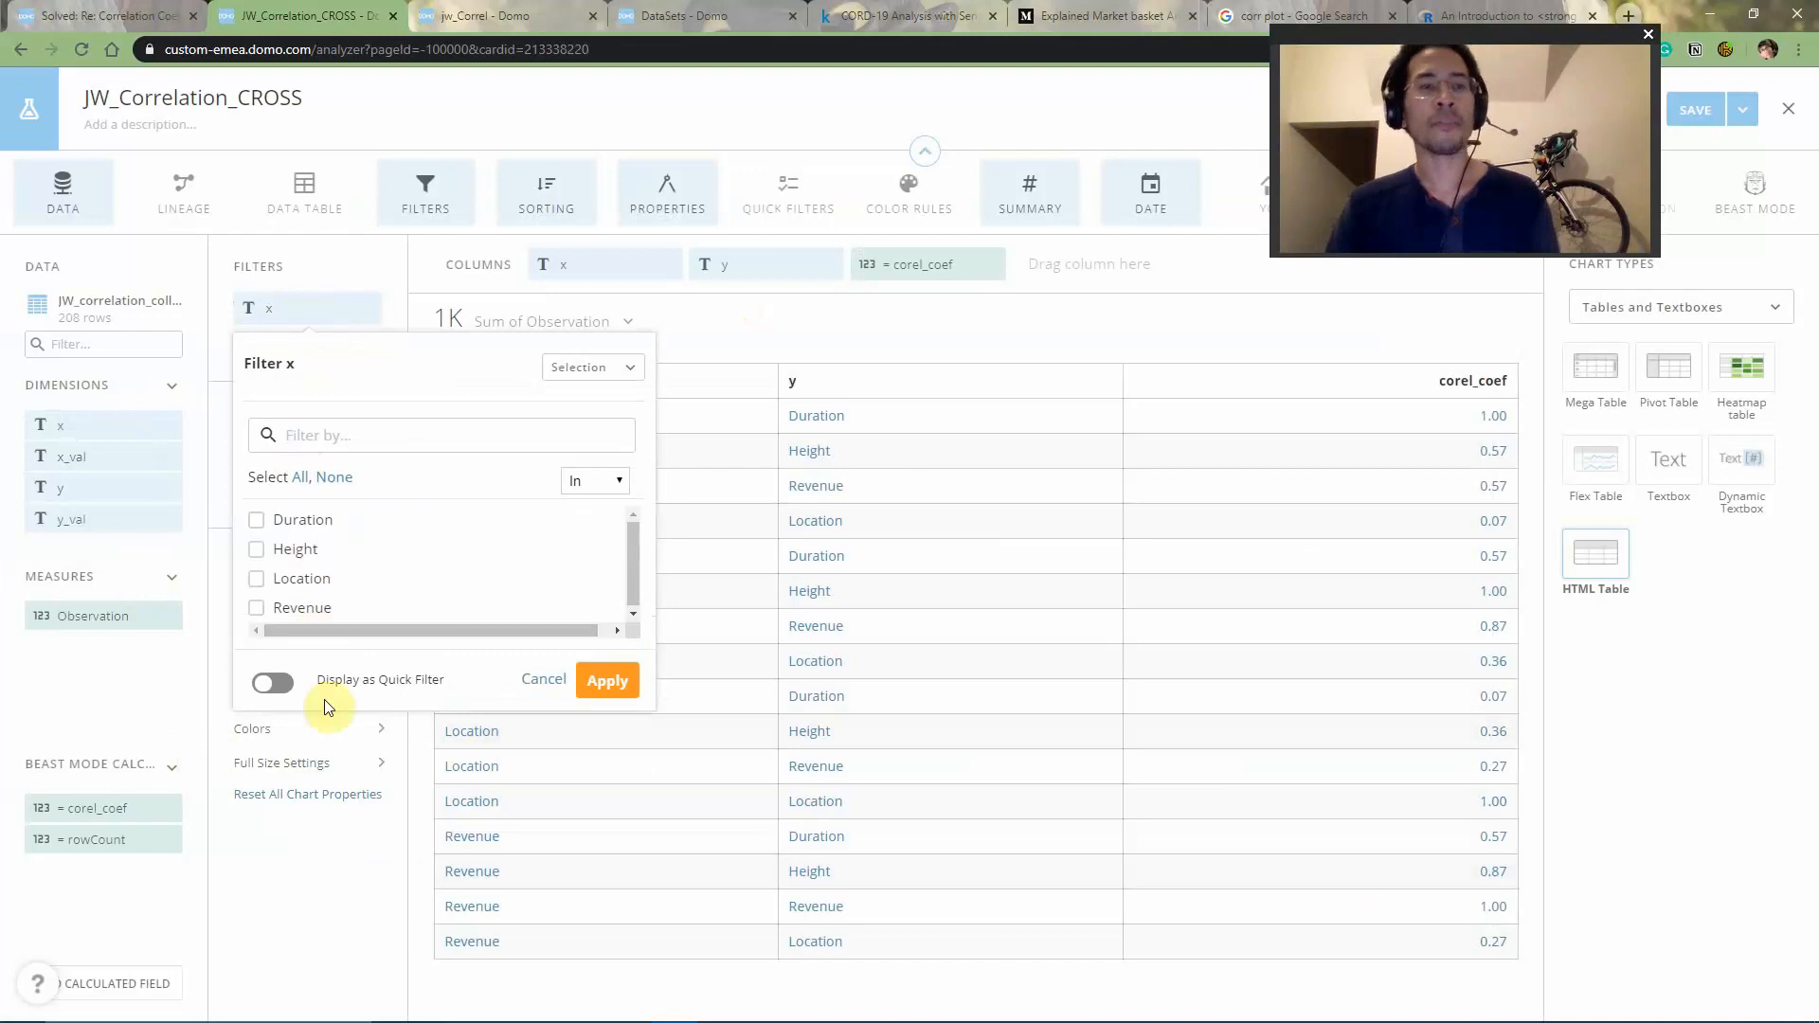
click(305, 610)
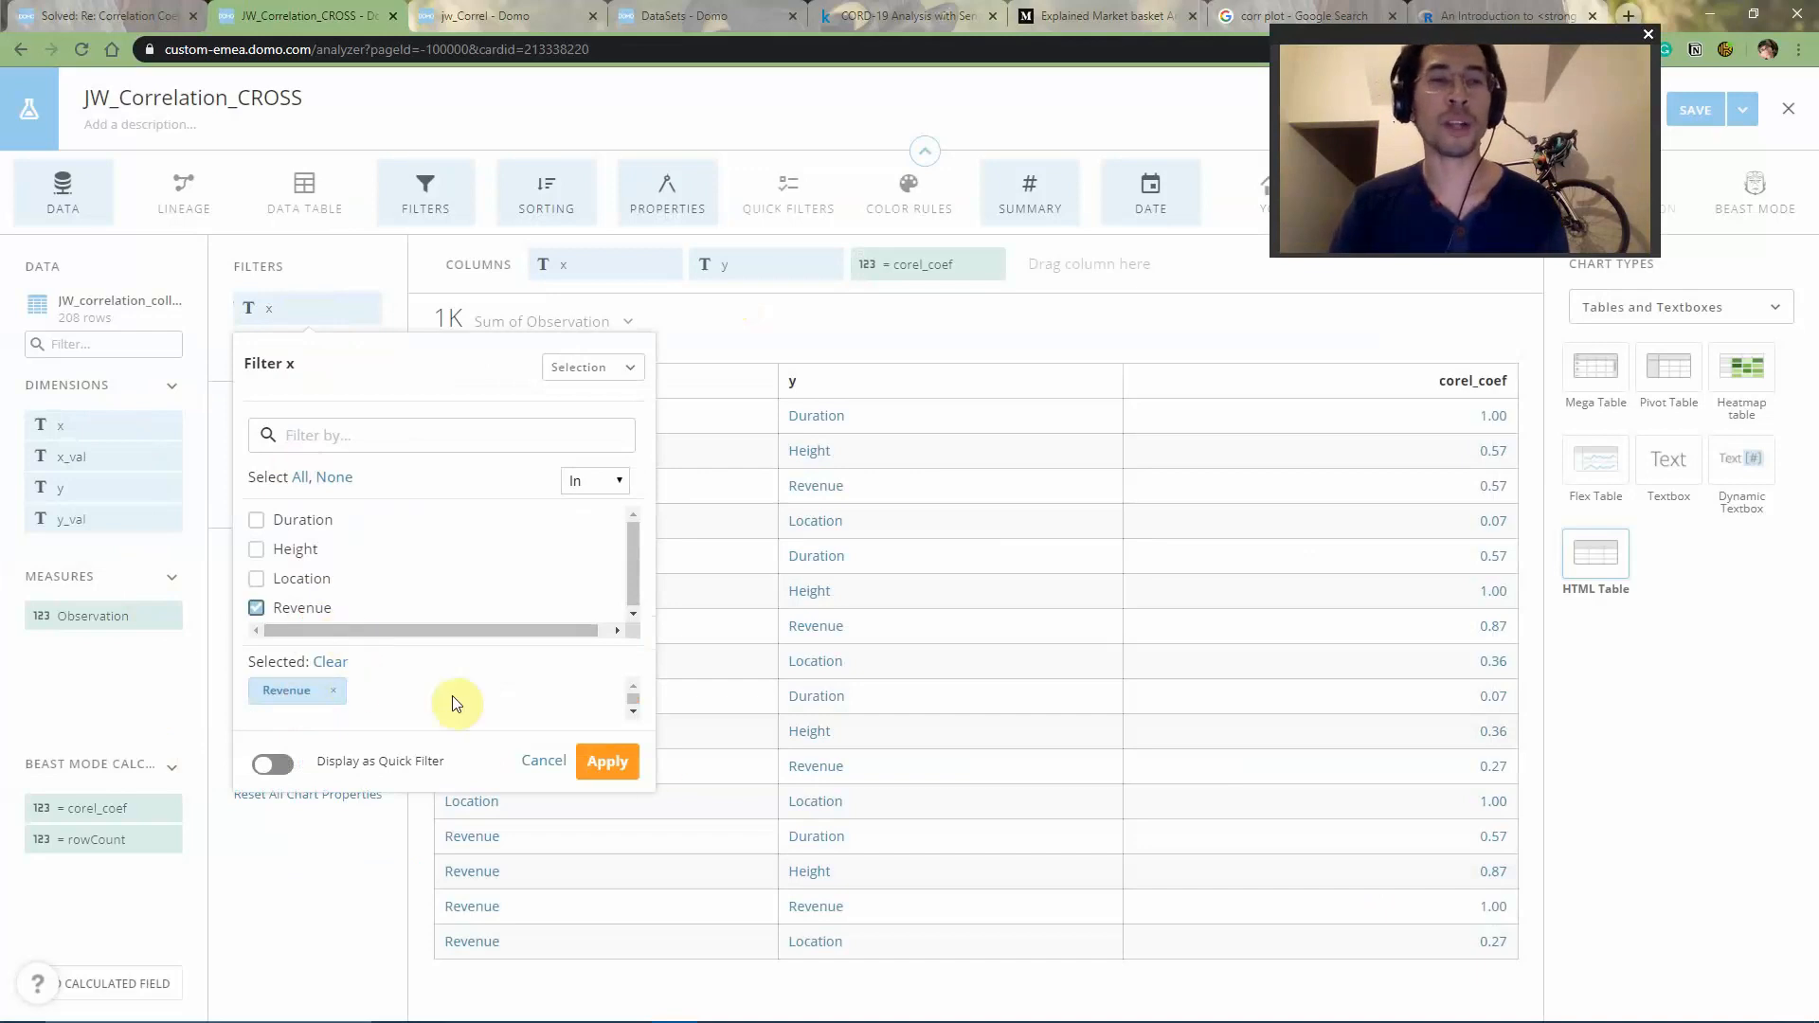
click(599, 775)
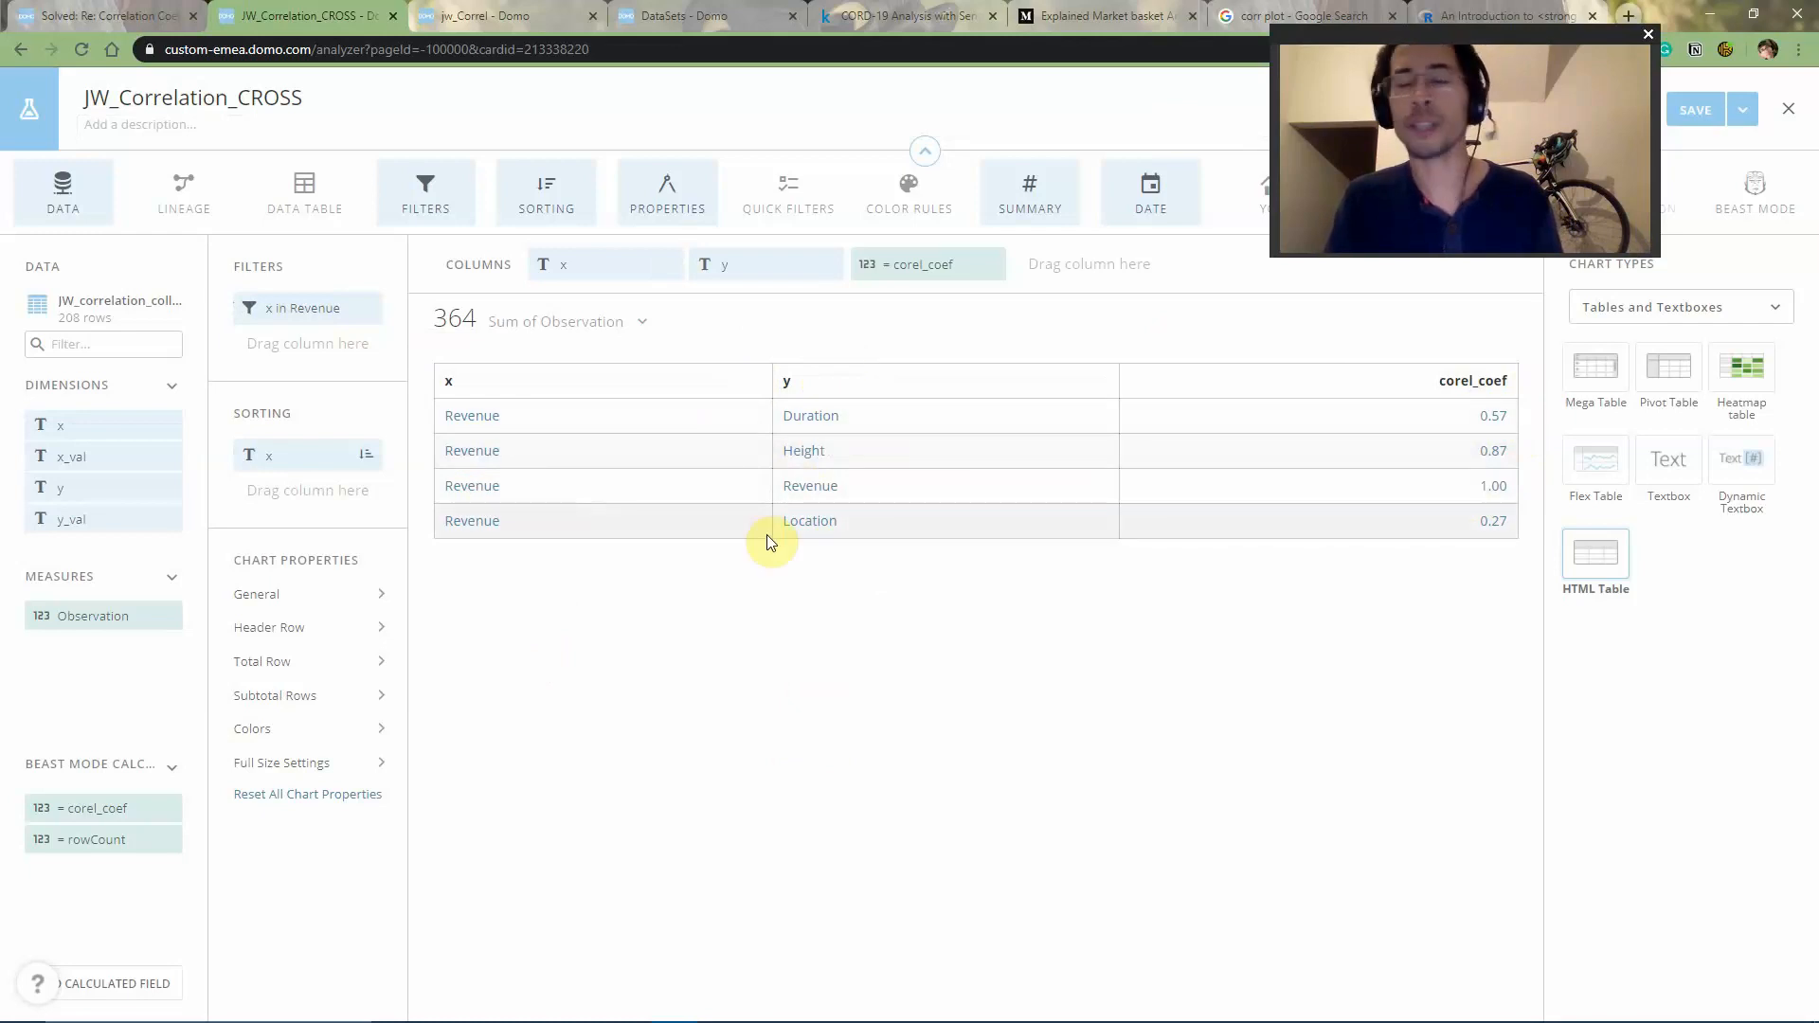
- Consult the corrplot number-matrix example, and convert the card to a Pivot Table with x as rows, y as columns and corel_coef as values
click(1437, 8)
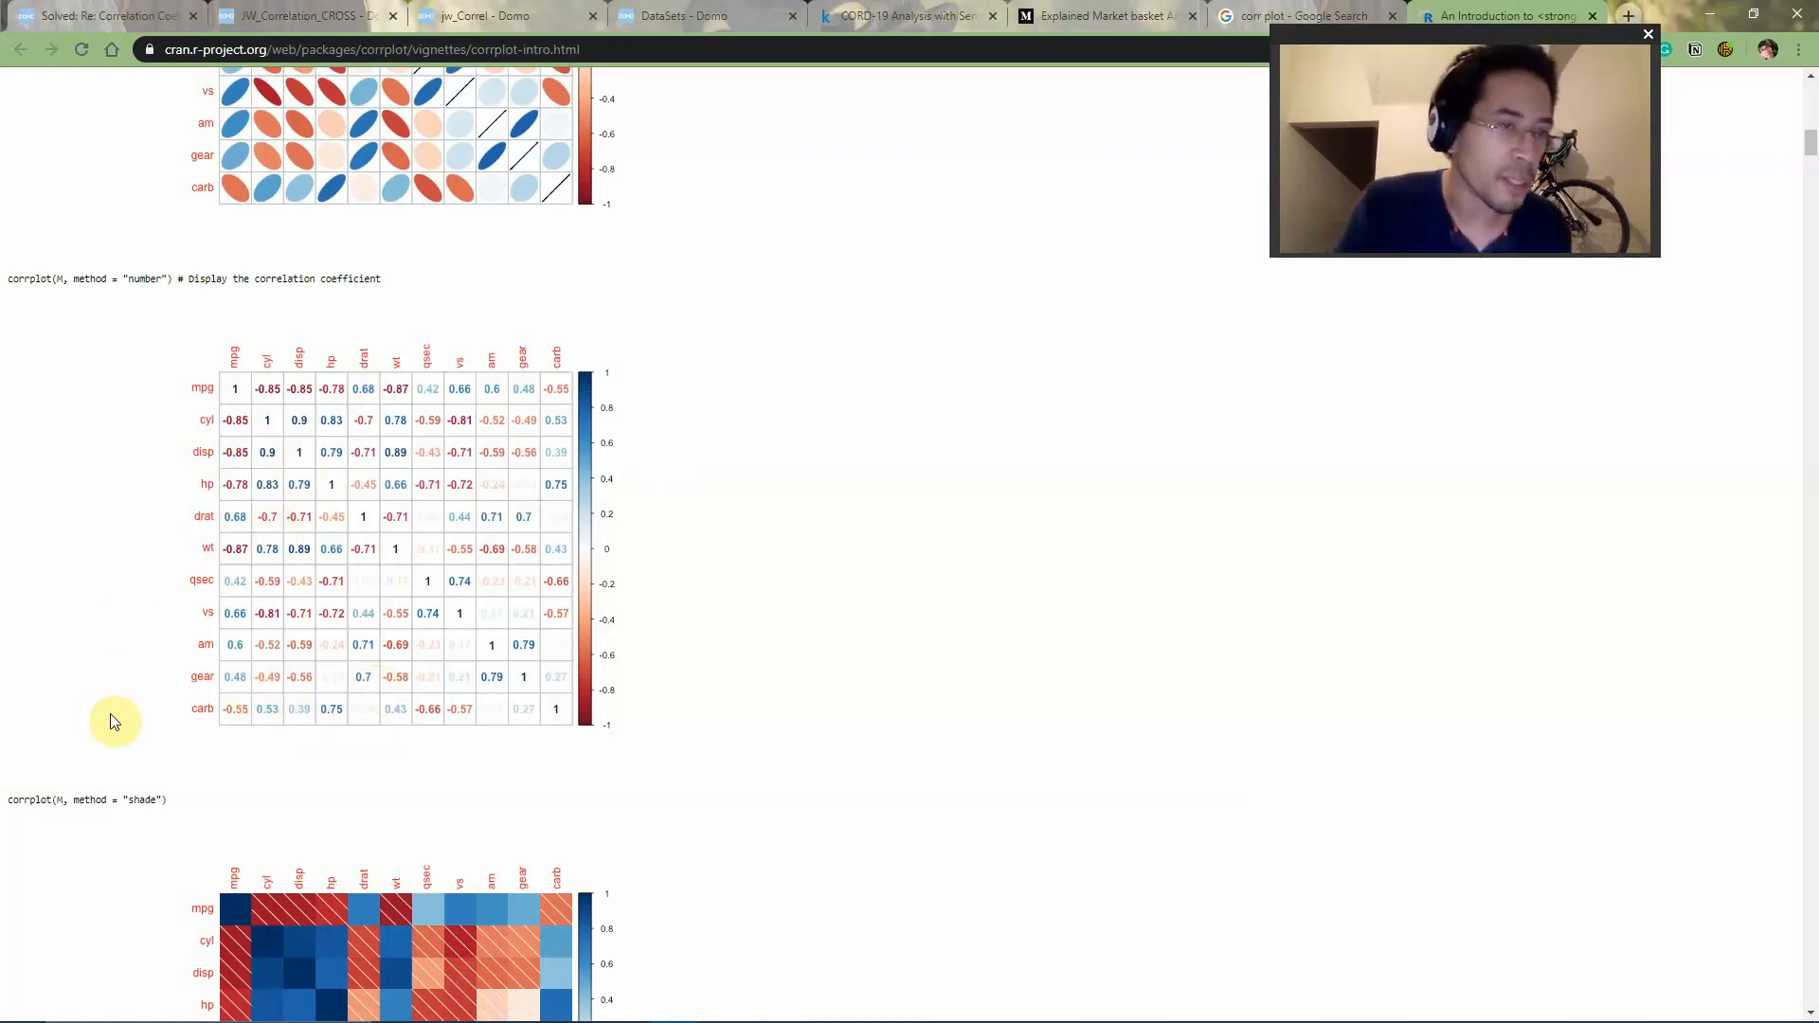
click(316, 19)
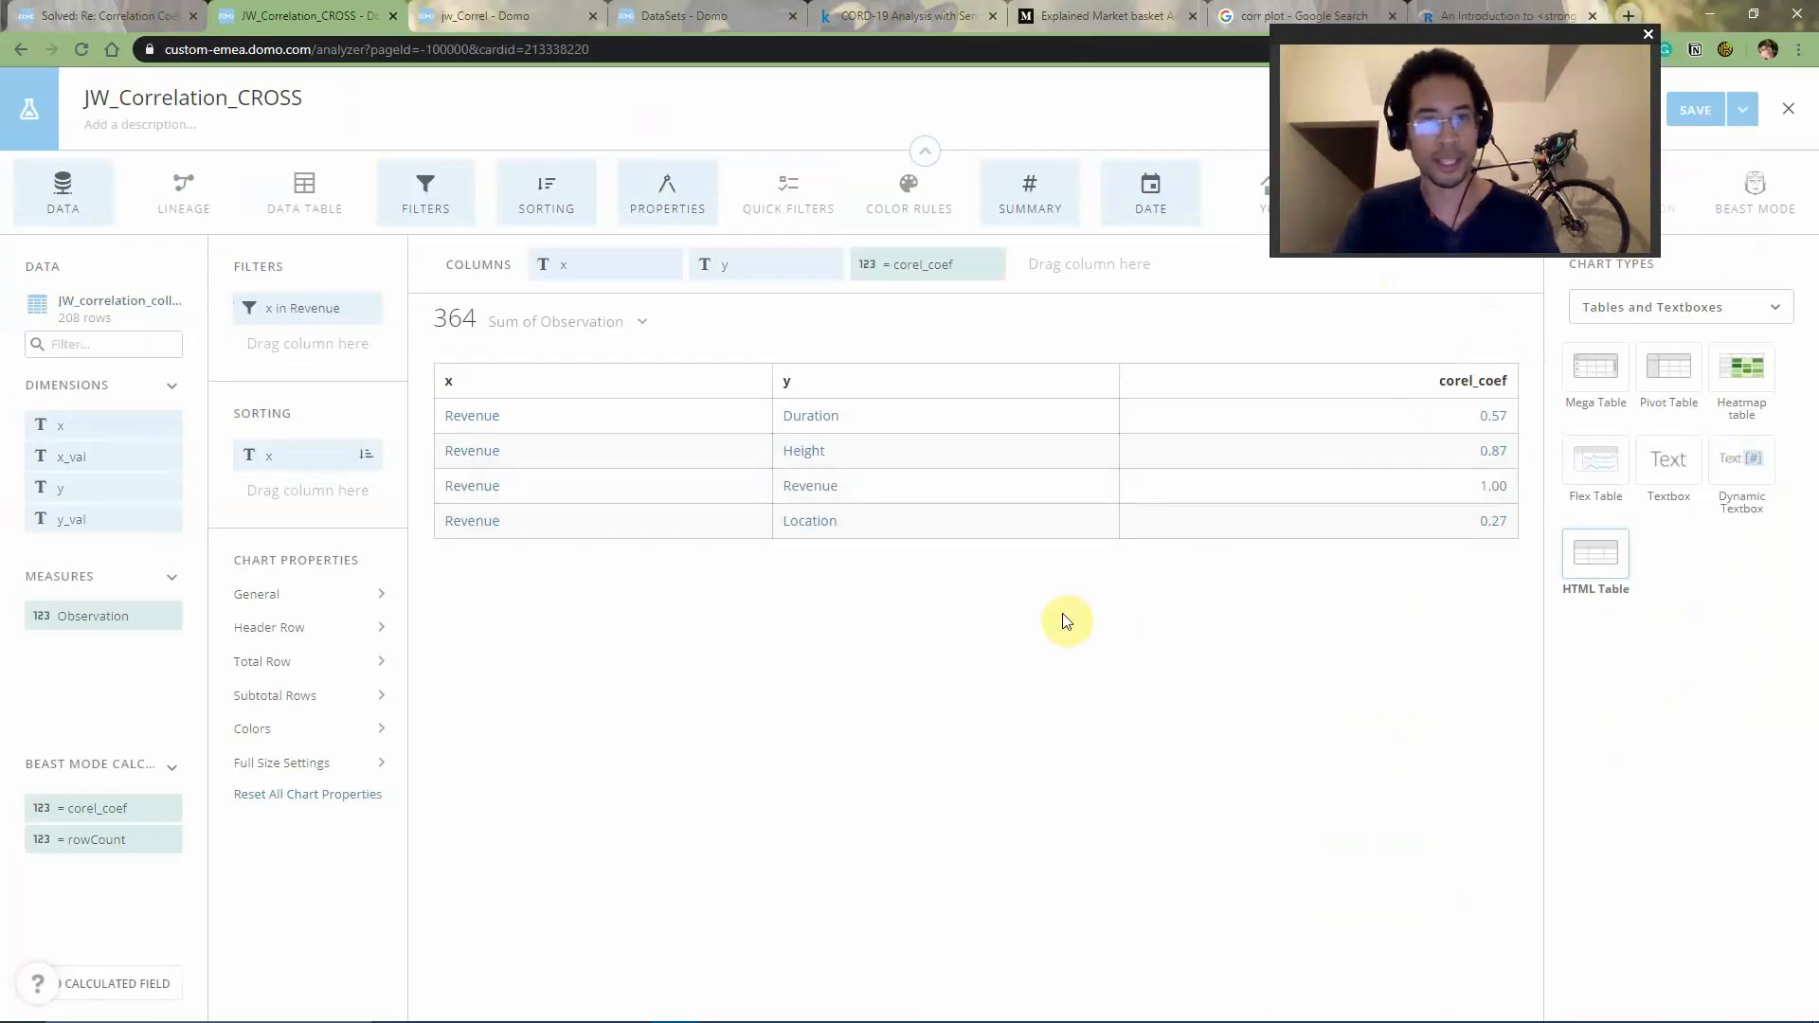
click(1670, 369)
drag(751, 258, 616, 301)
click(661, 683)
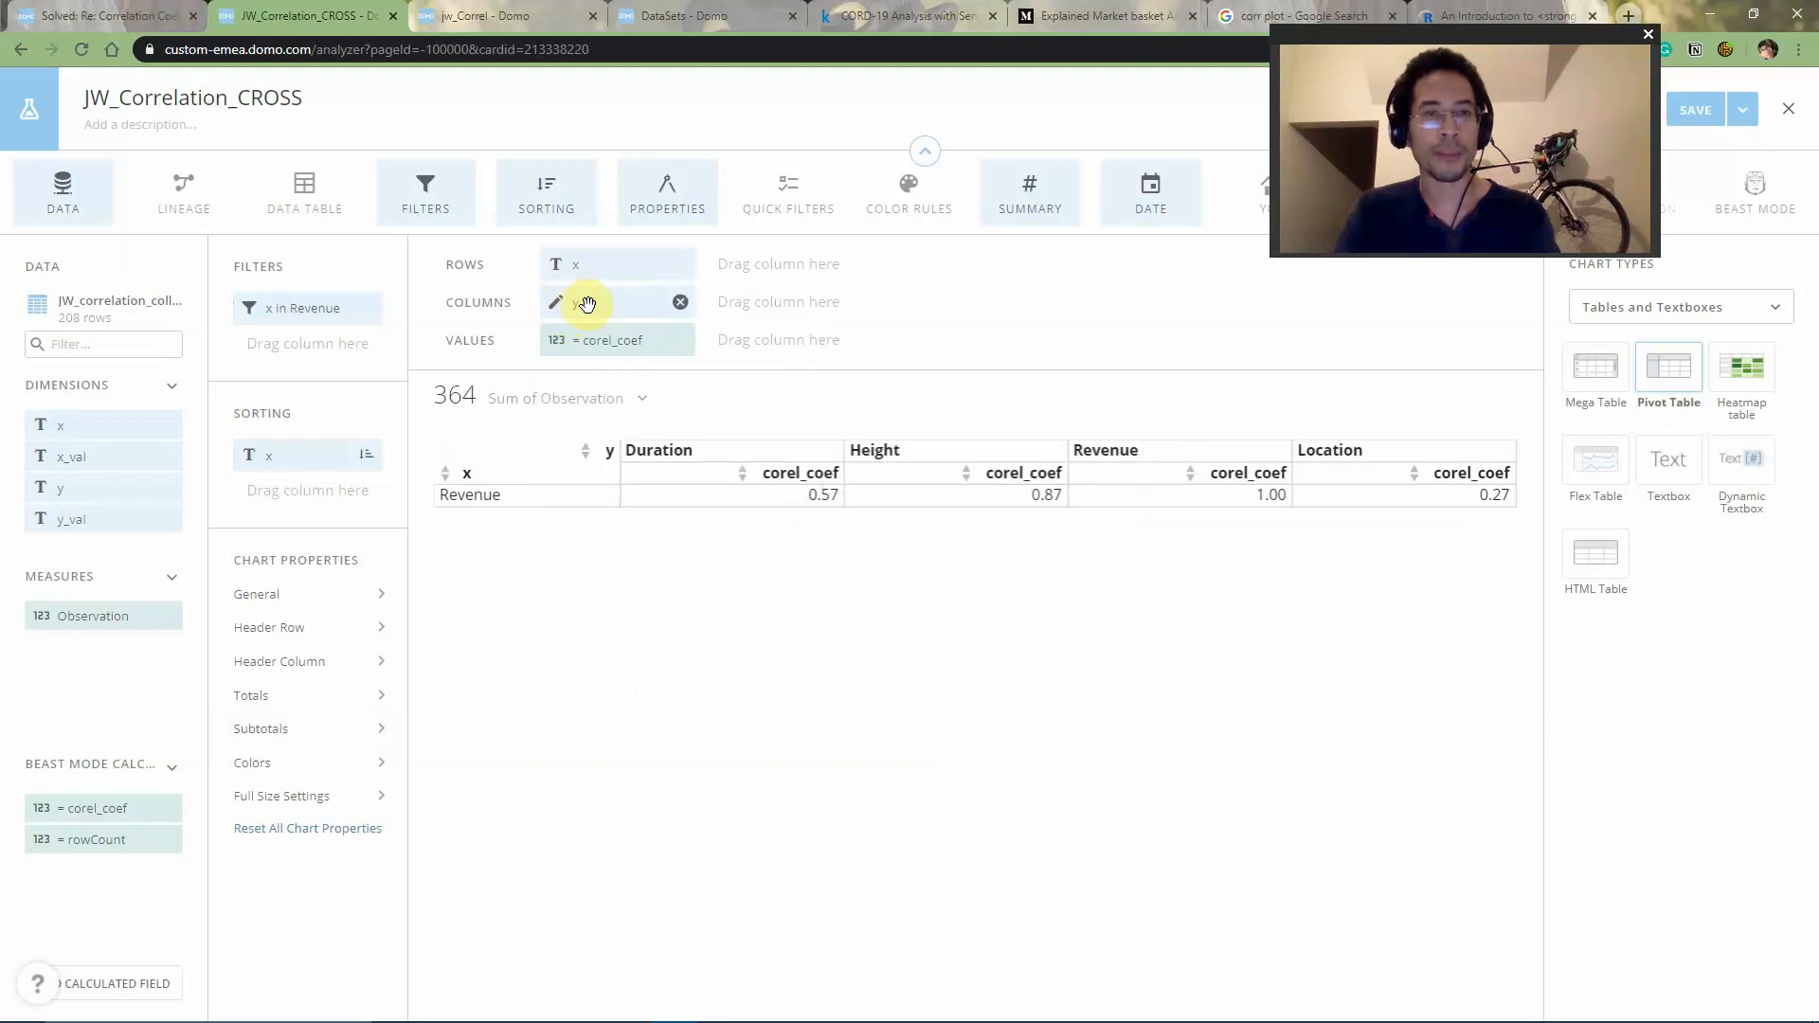
- Remove the Revenue filter on x and add an ascending sort on y to the pivot table
click(371, 306)
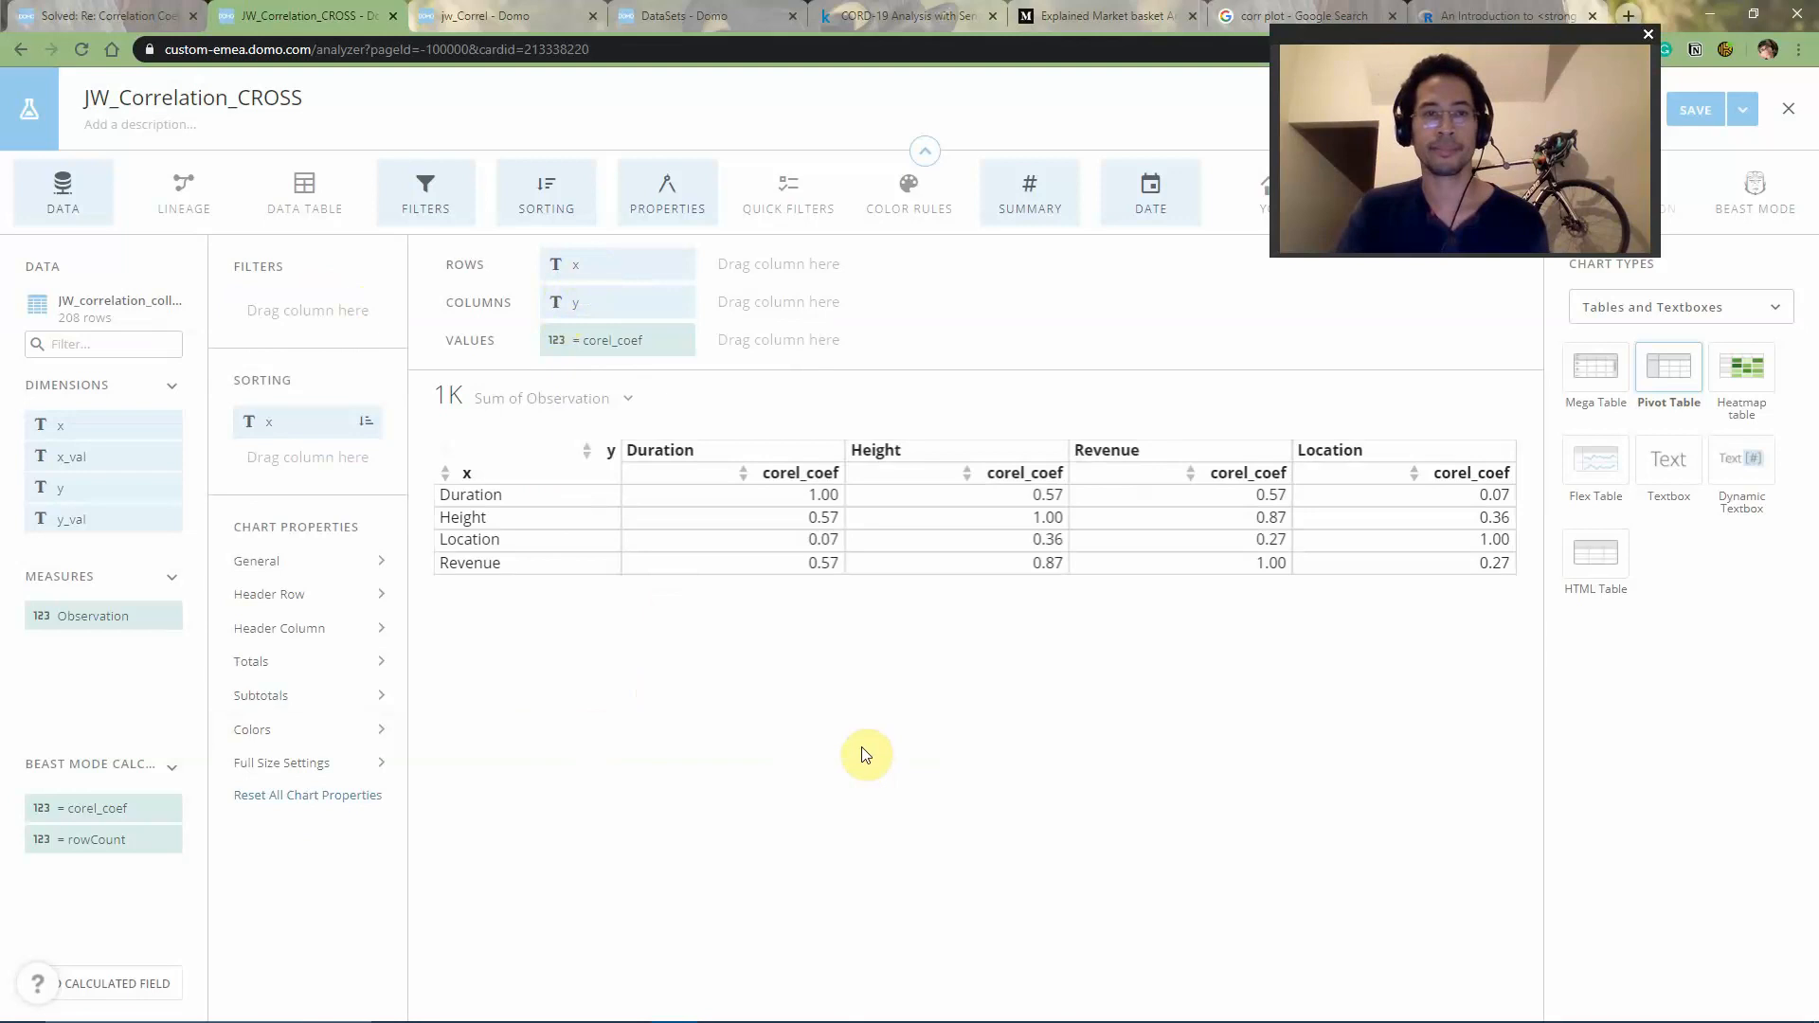
drag(617, 301, 301, 464)
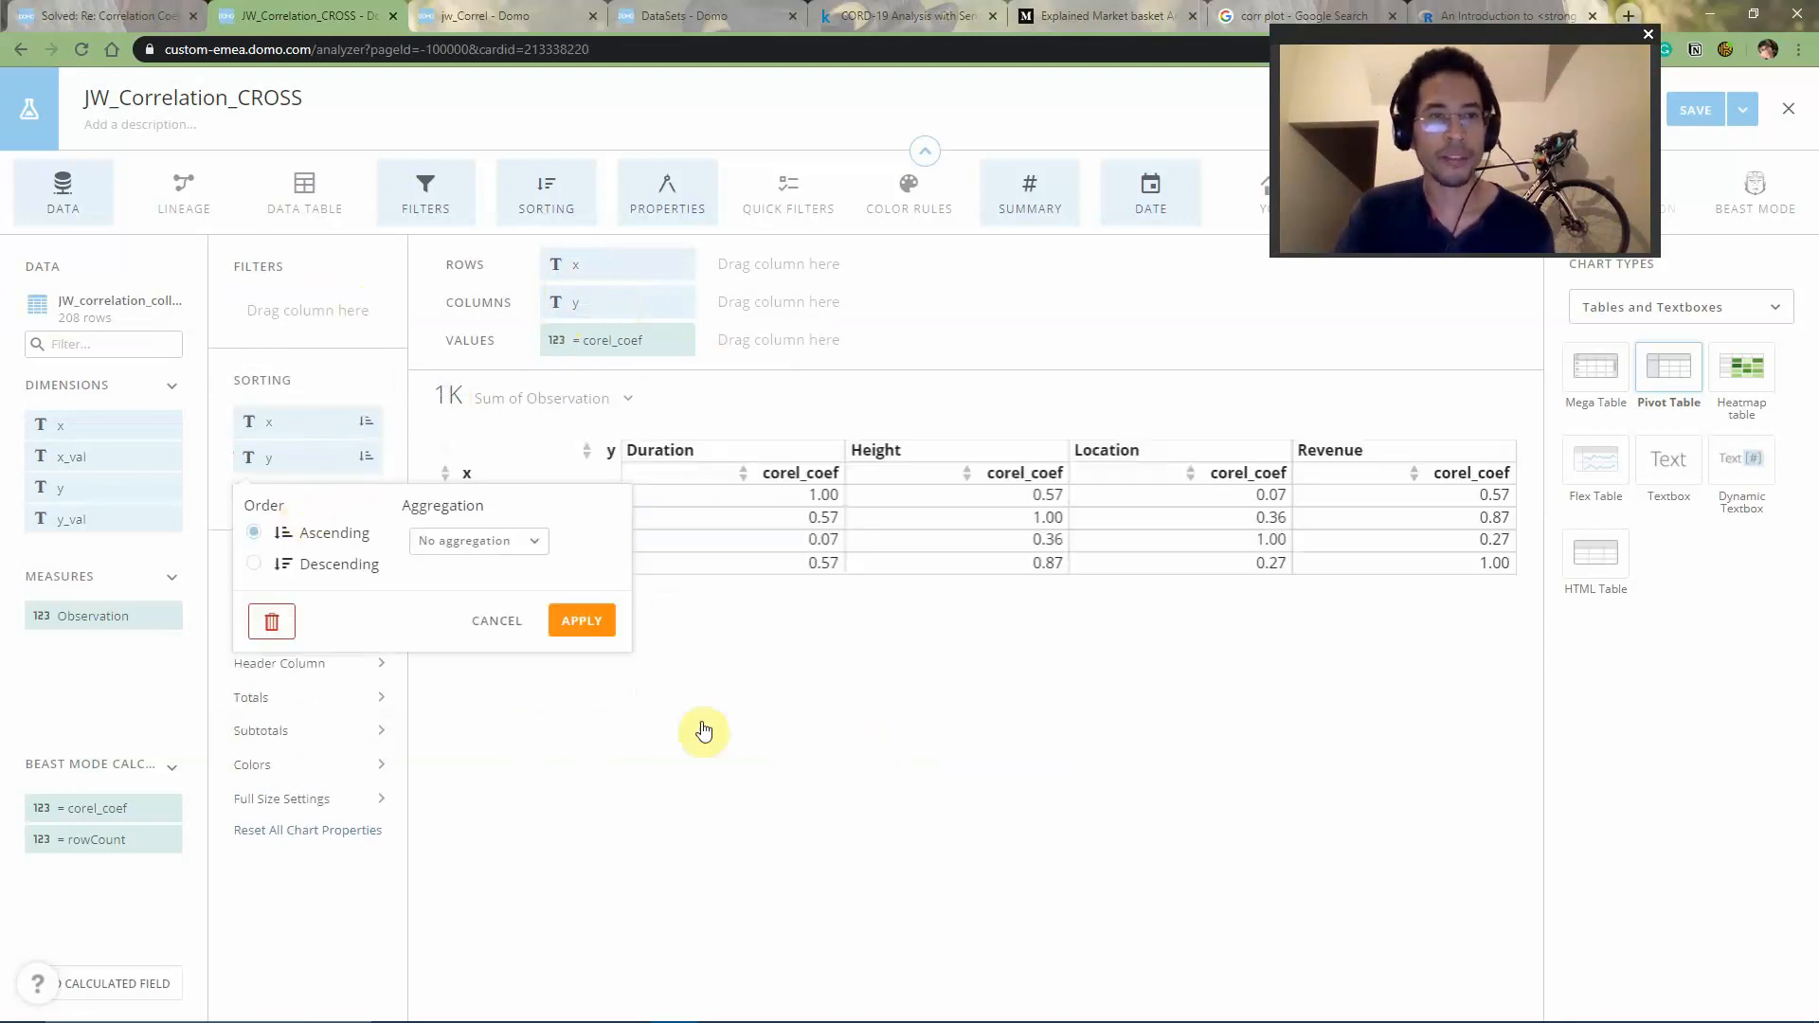
click(758, 741)
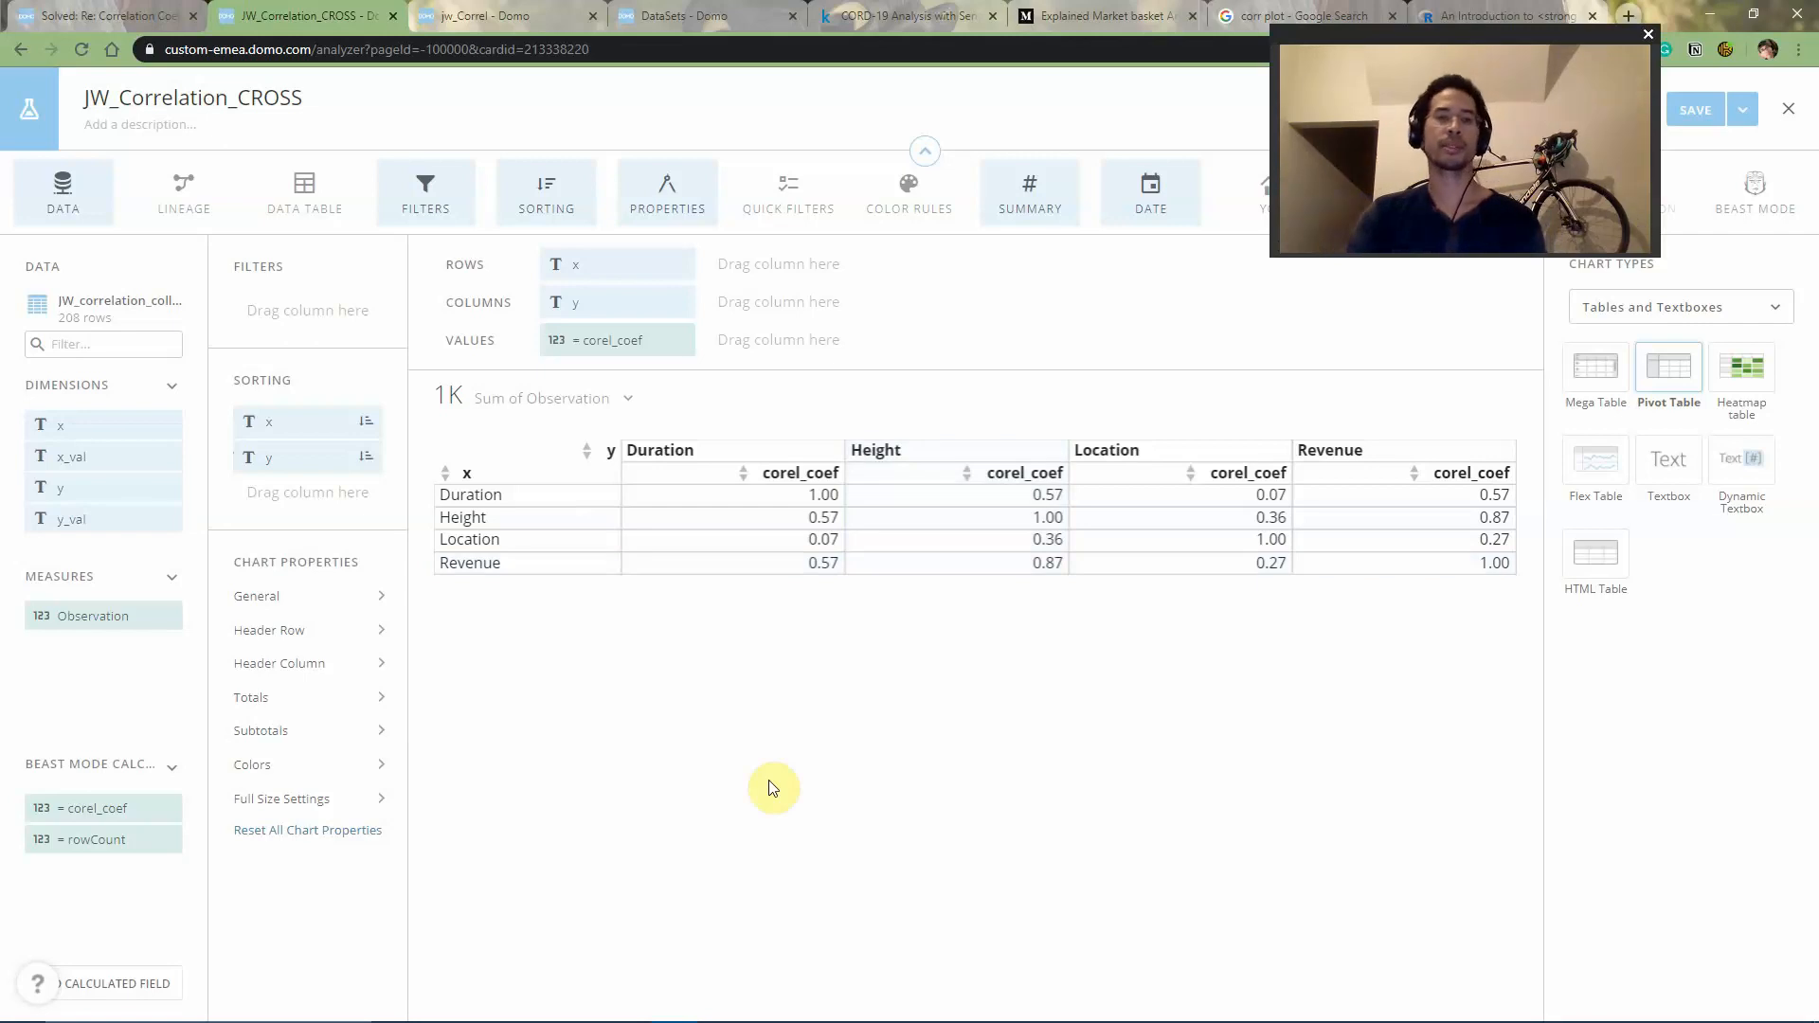
- Review the Dojo thread "Correlation Coefficient in Beastmode" with its sample data and accepted solution, and return to the correlation card
key(ctrl+1)
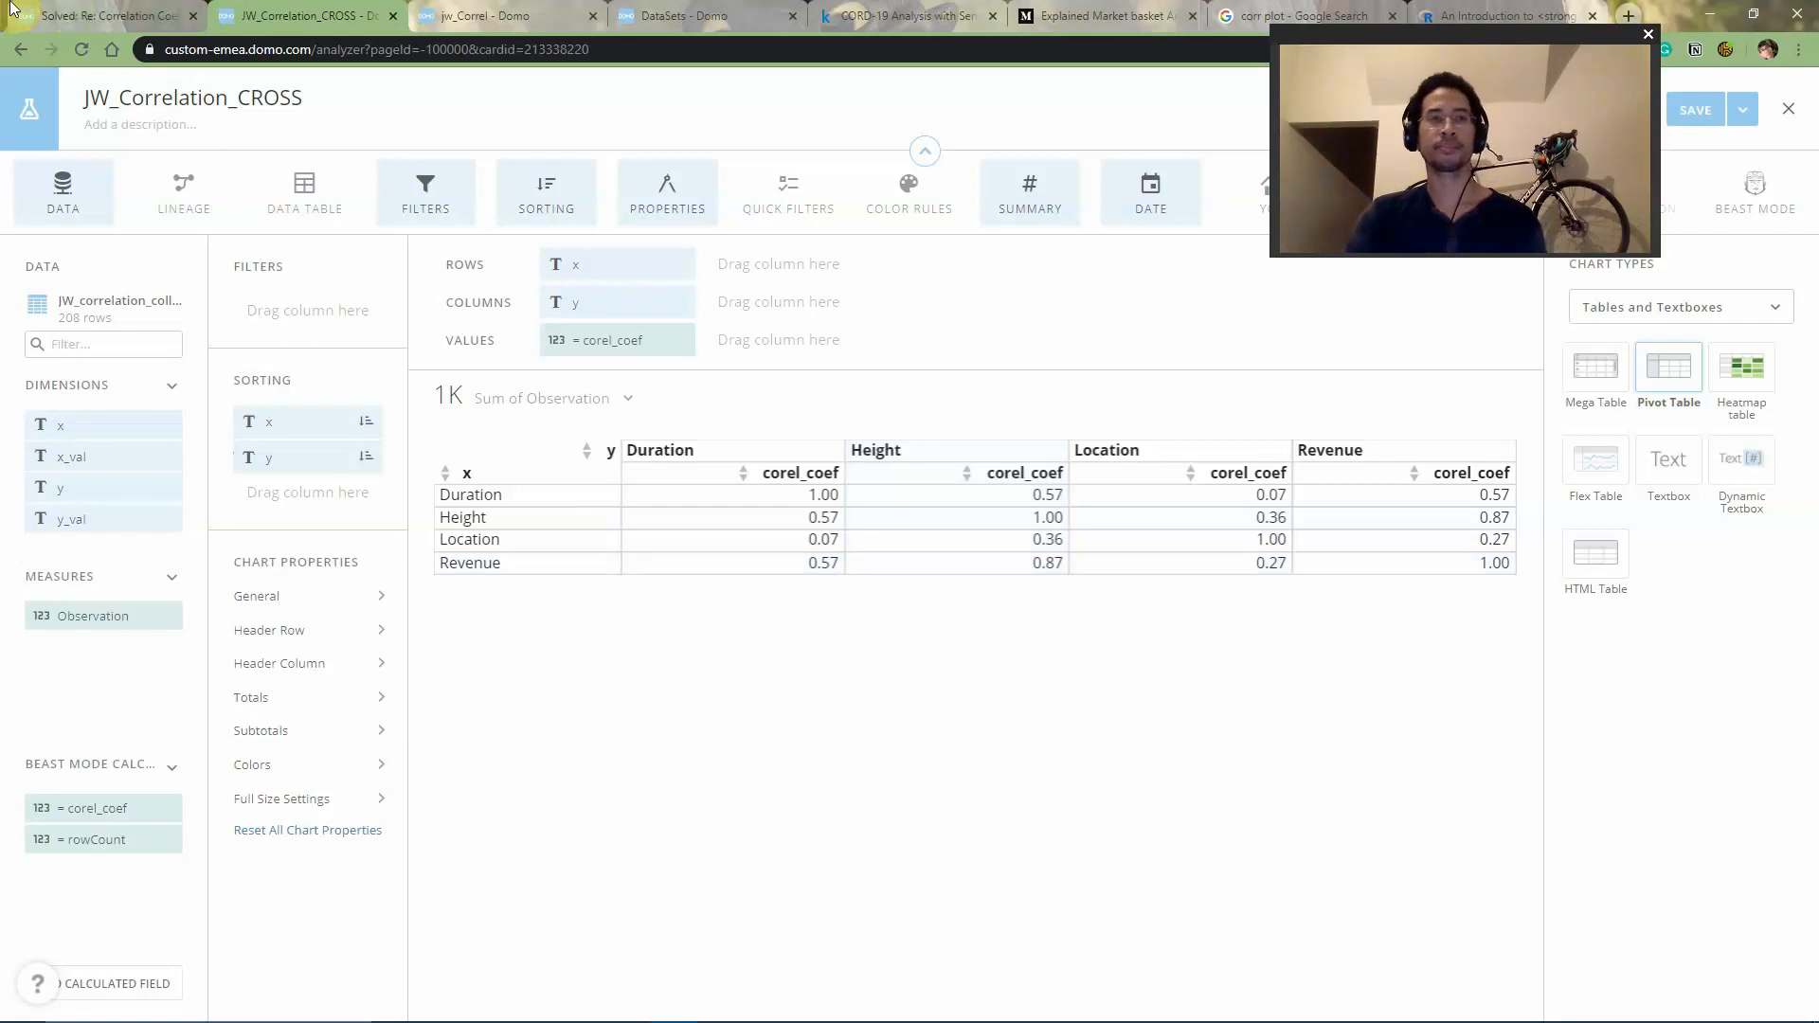
scroll(313, 568, up, 10)
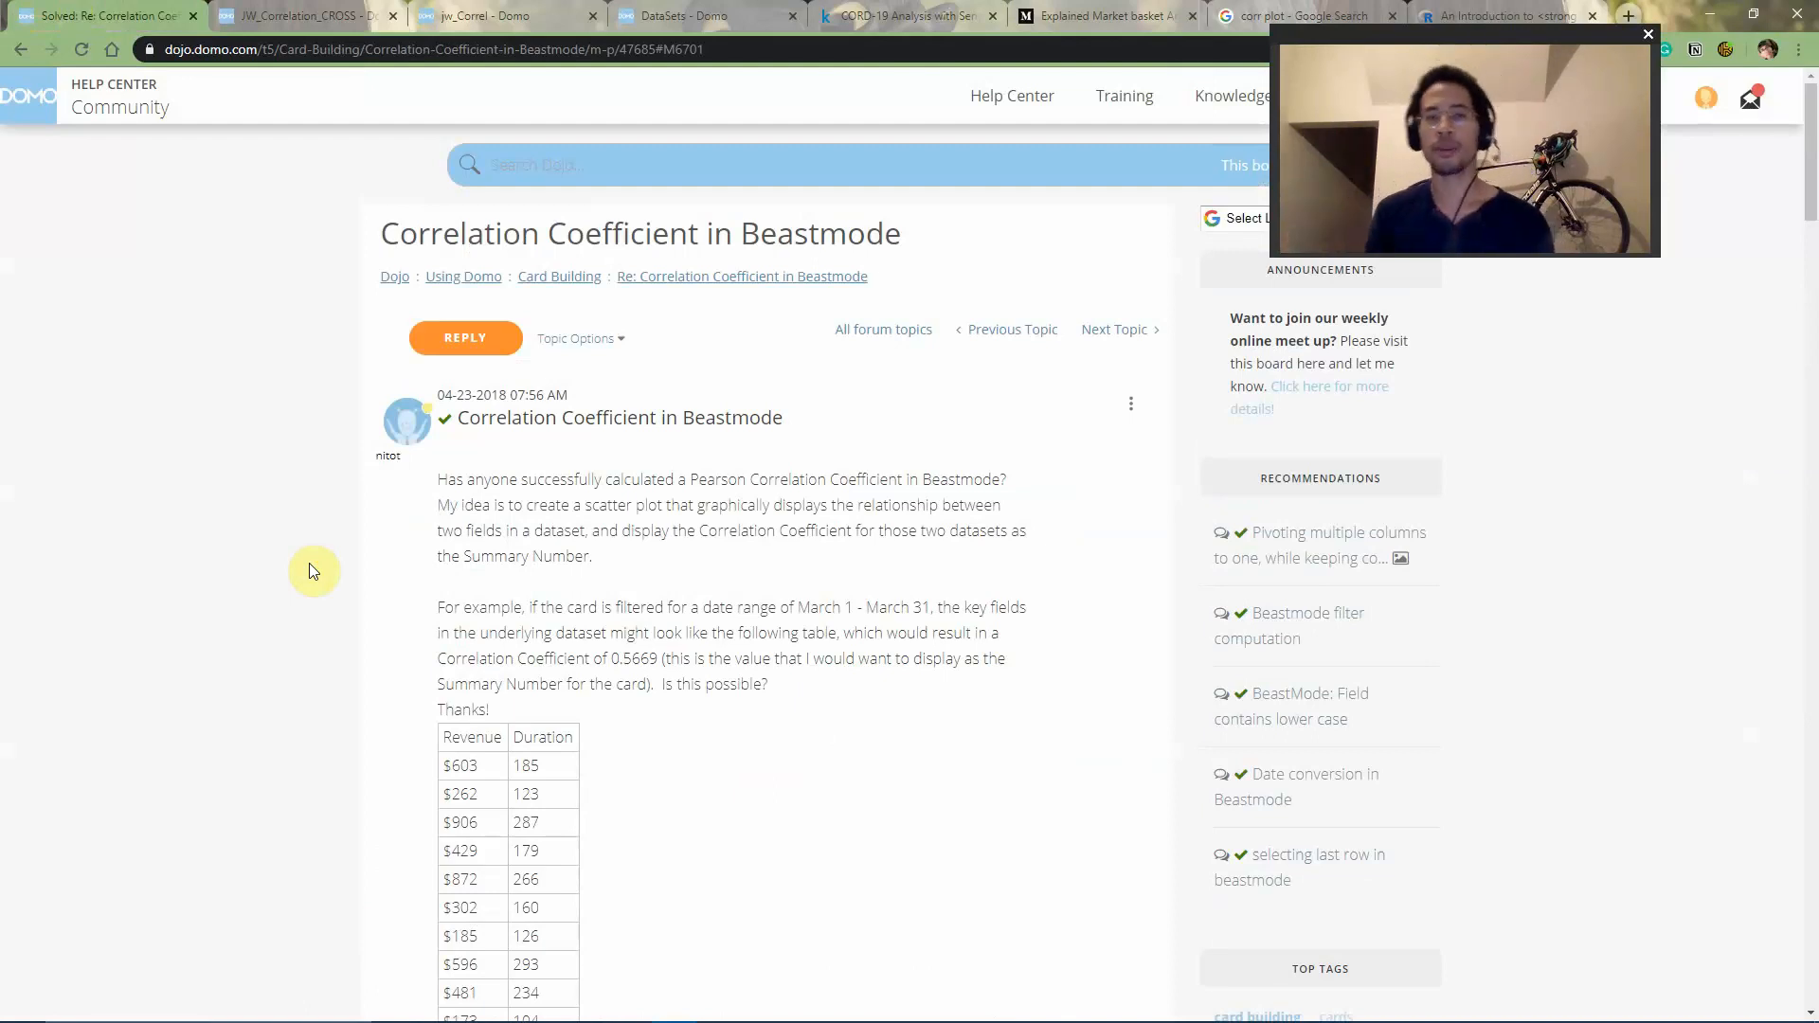
drag(1811, 223, 1812, 260)
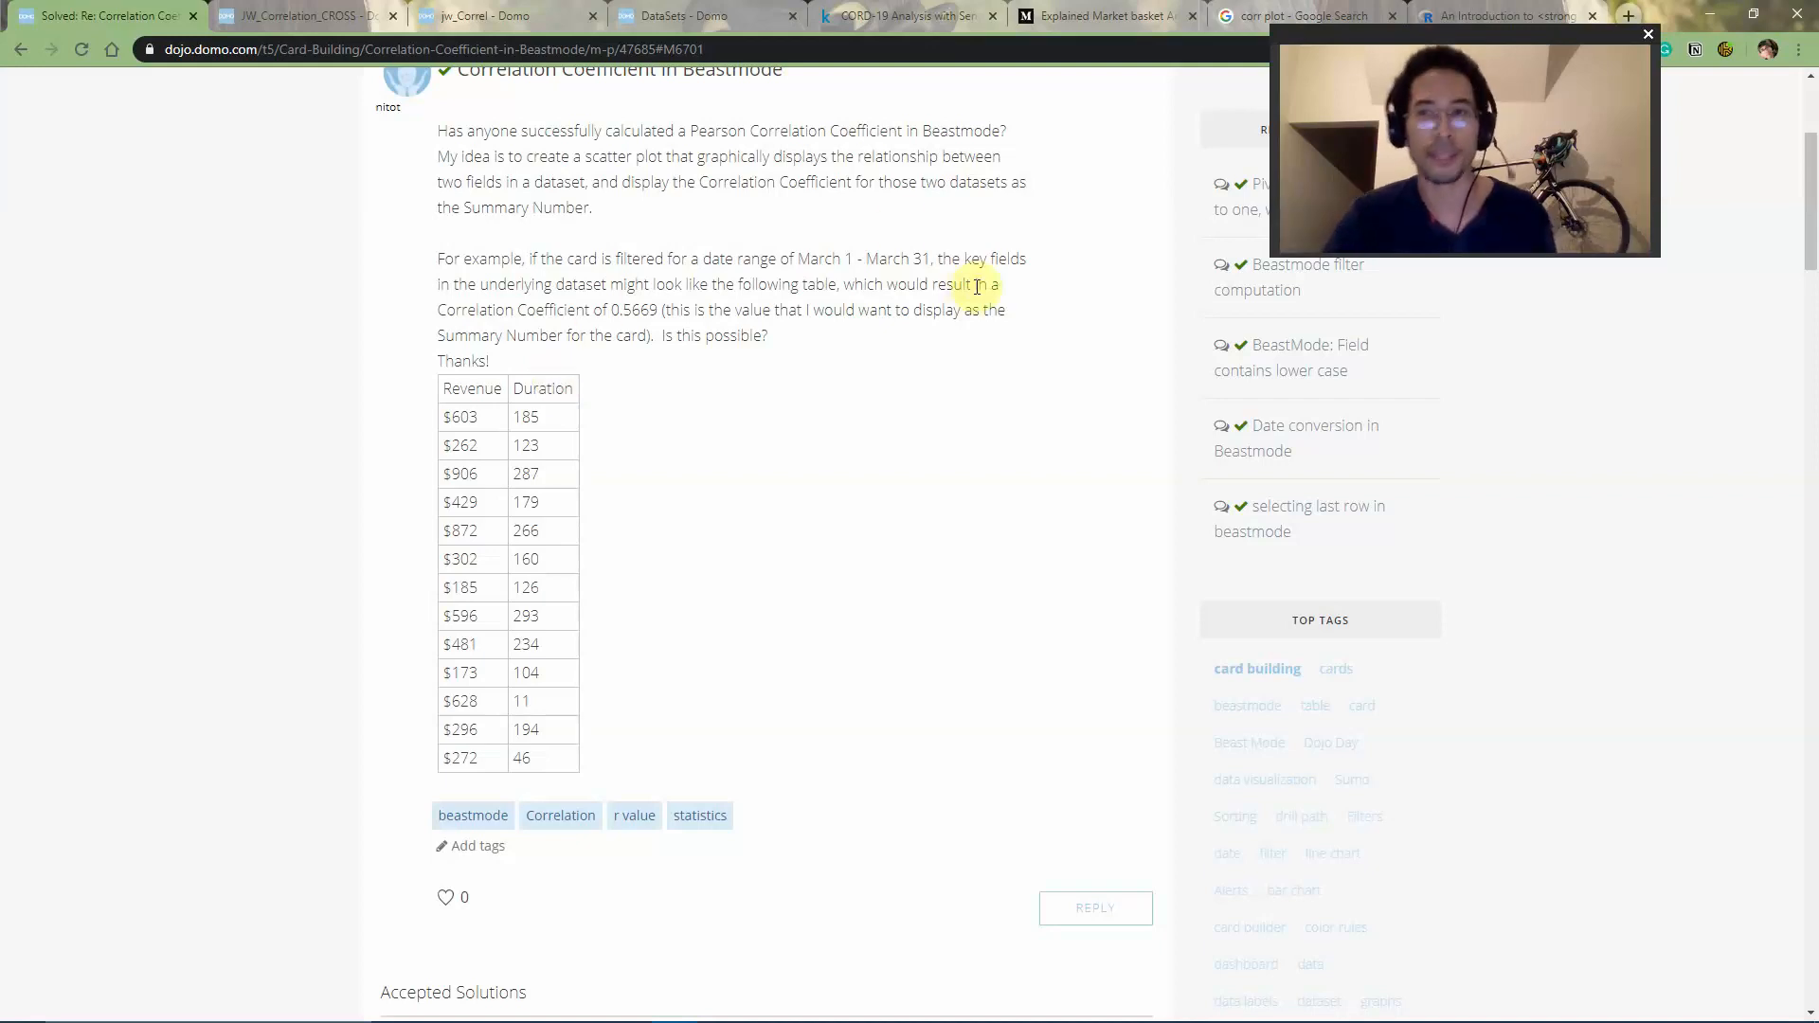
drag(1813, 243, 1781, 365)
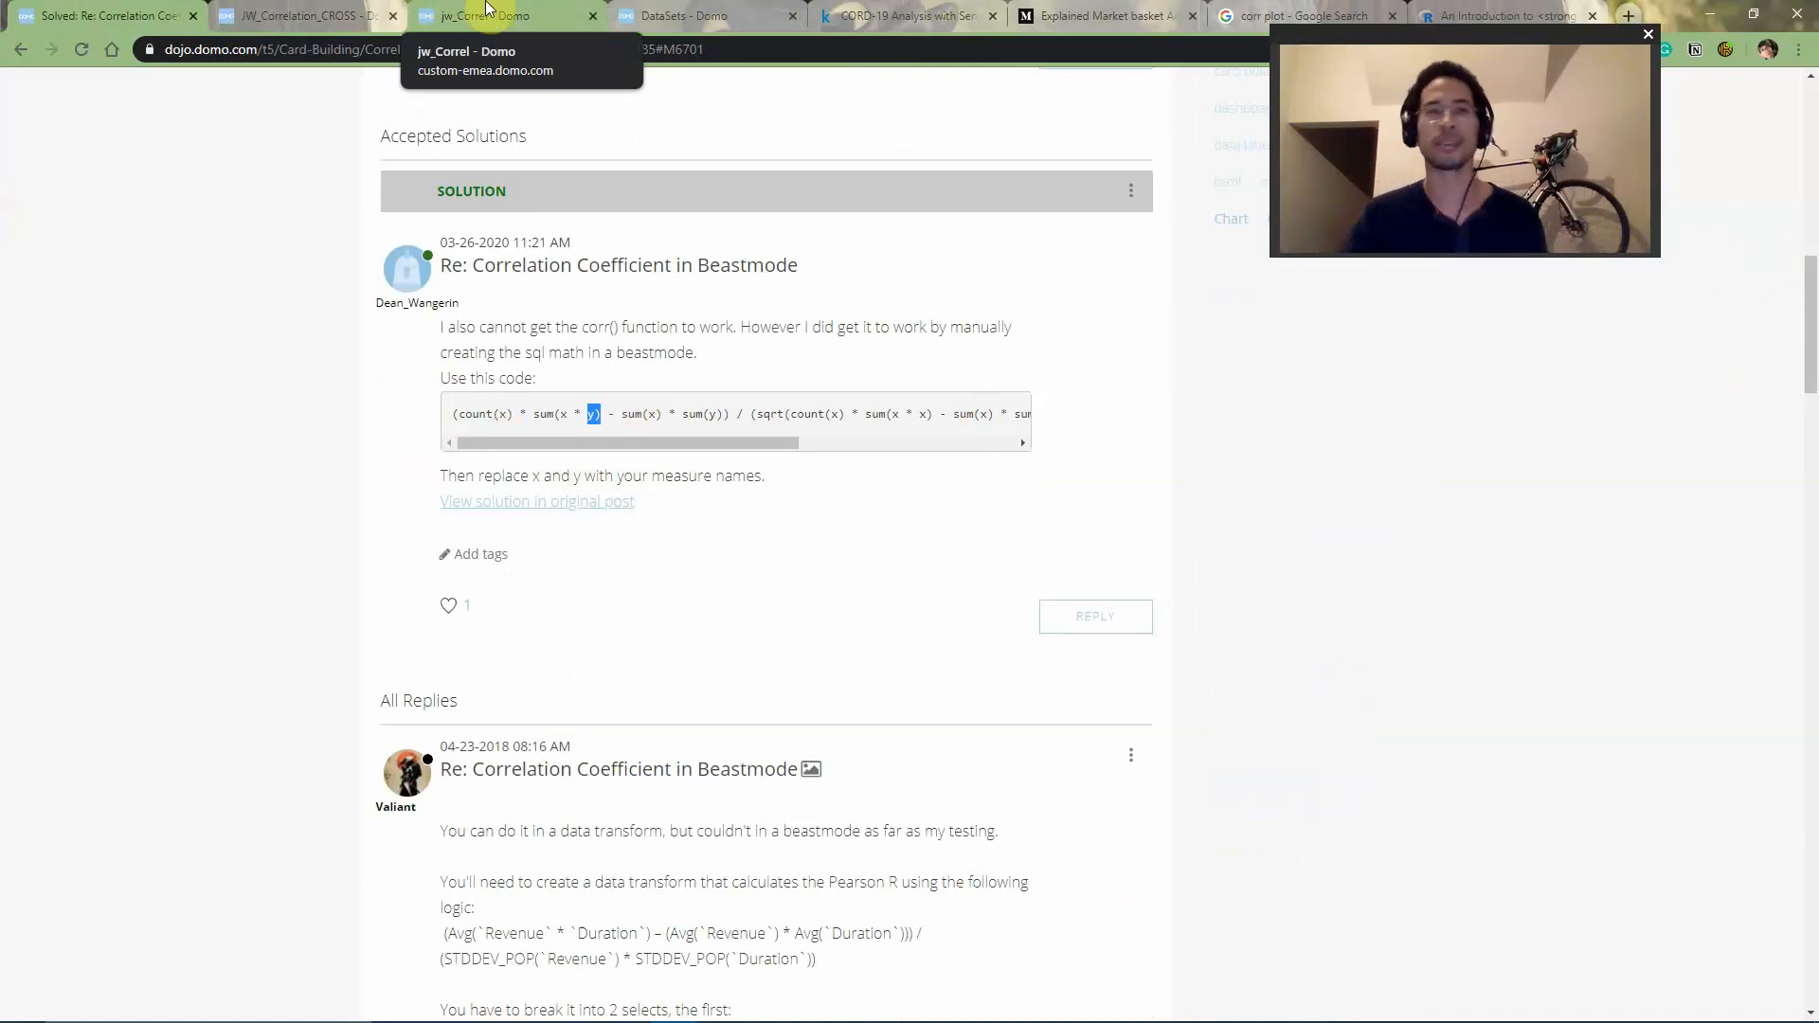
click(294, 15)
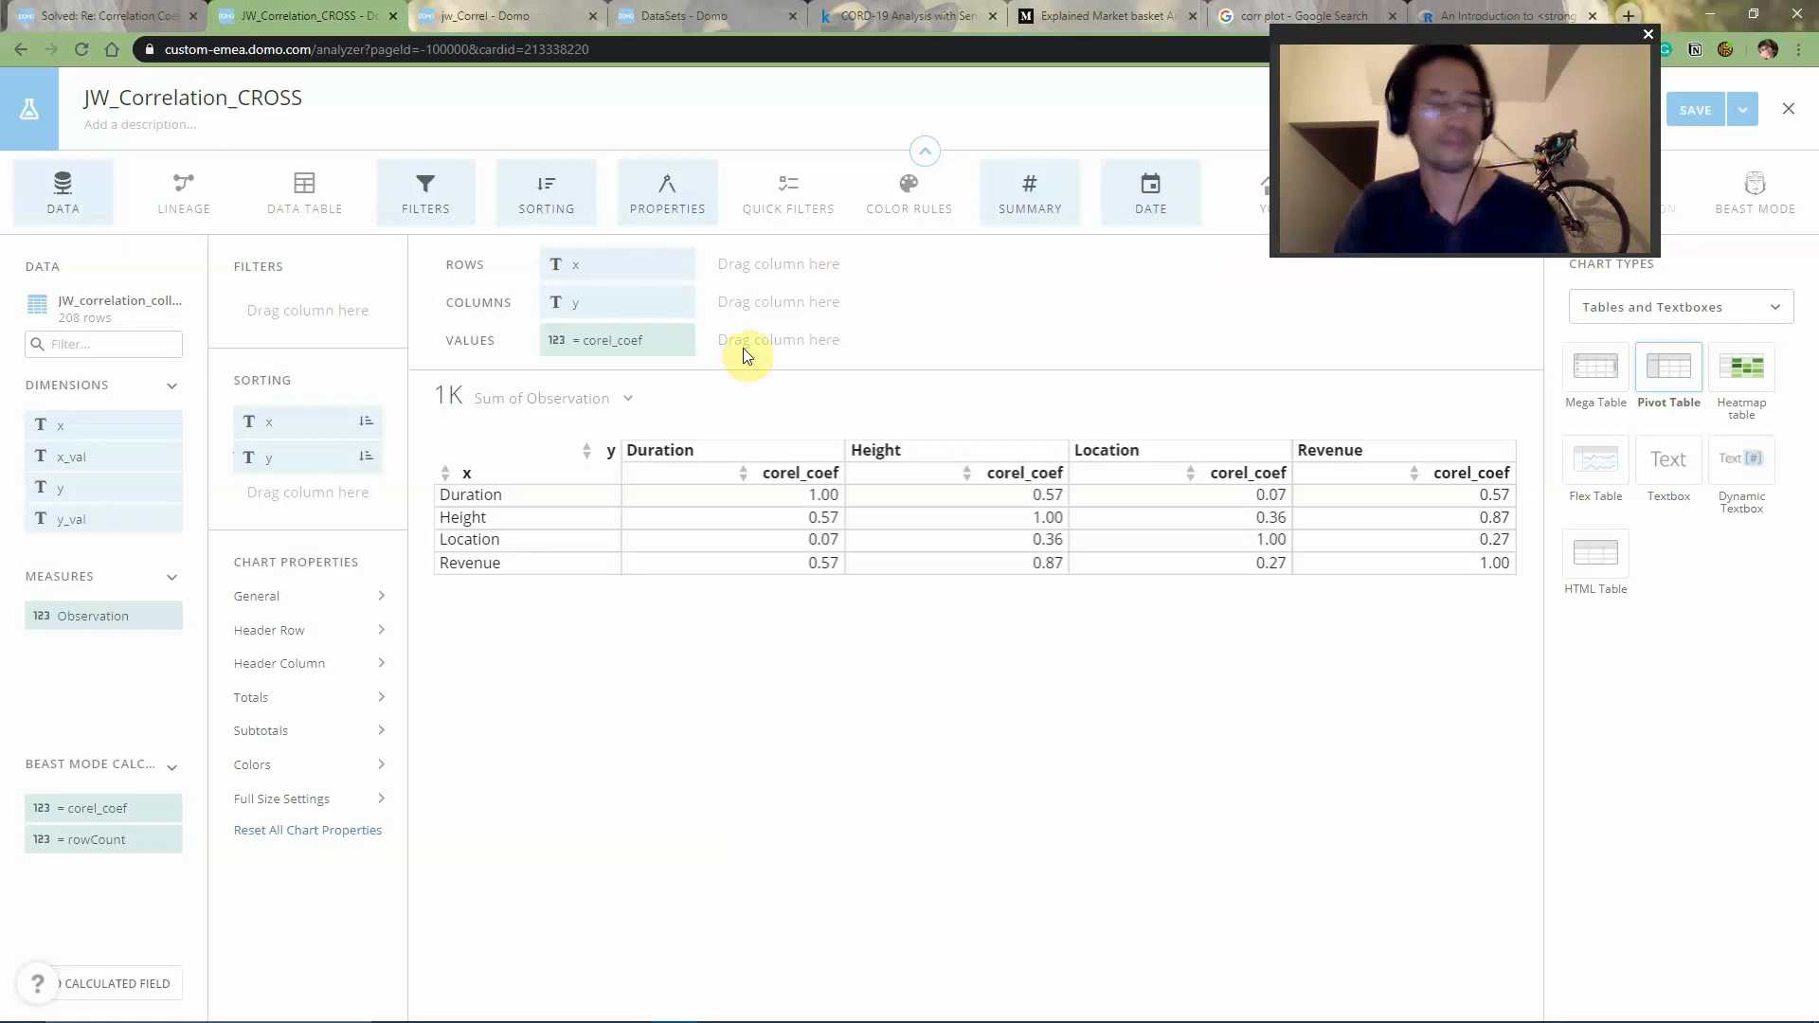
key(alt+Tab)
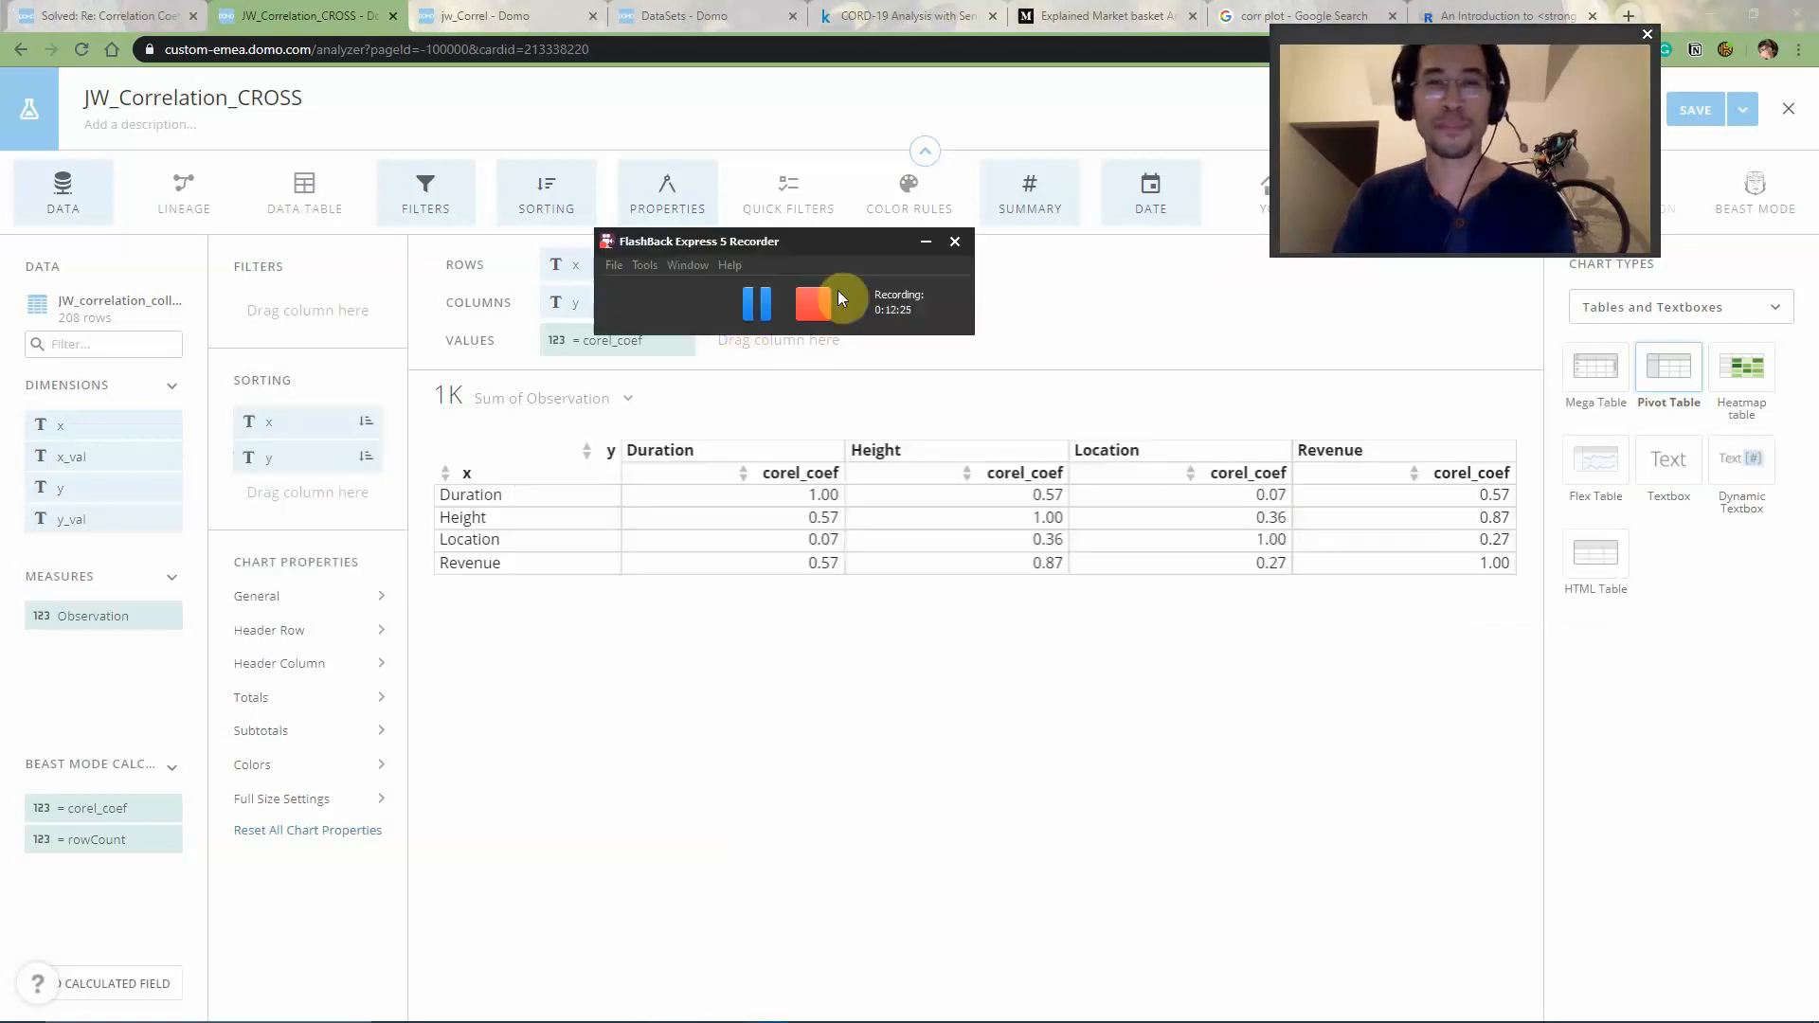